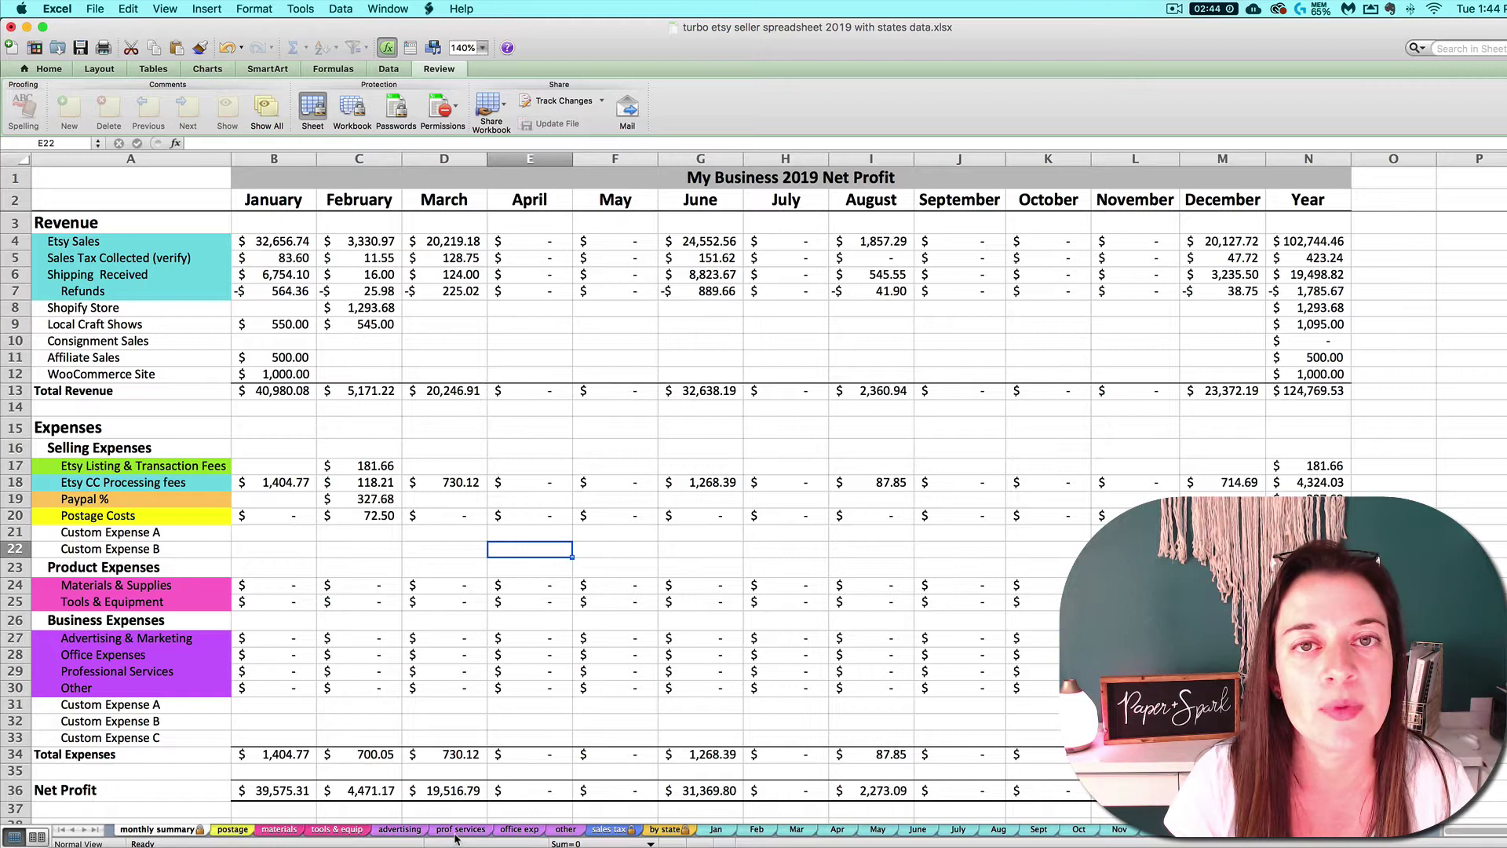
Look through the postage, materials, tools and advertising expense sheets, then return to the monthly summary.
{"action": "left_click", "coordinate": [231, 830]}
{"action": "left_click", "coordinate": [282, 830]}
{"action": "left_click", "coordinate": [336, 831]}
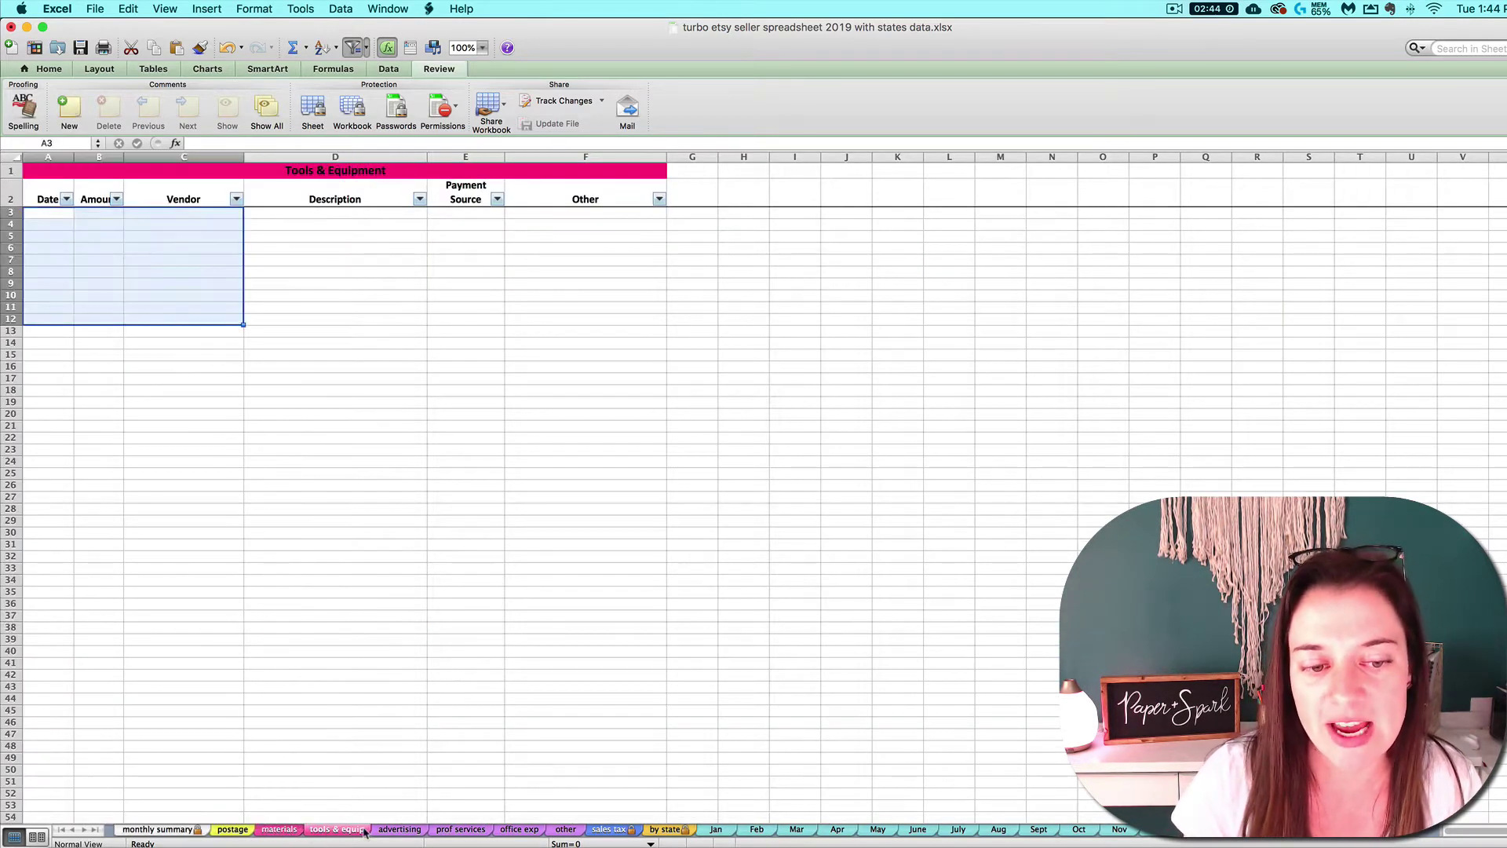
{"action": "left_click", "coordinate": [385, 832]}
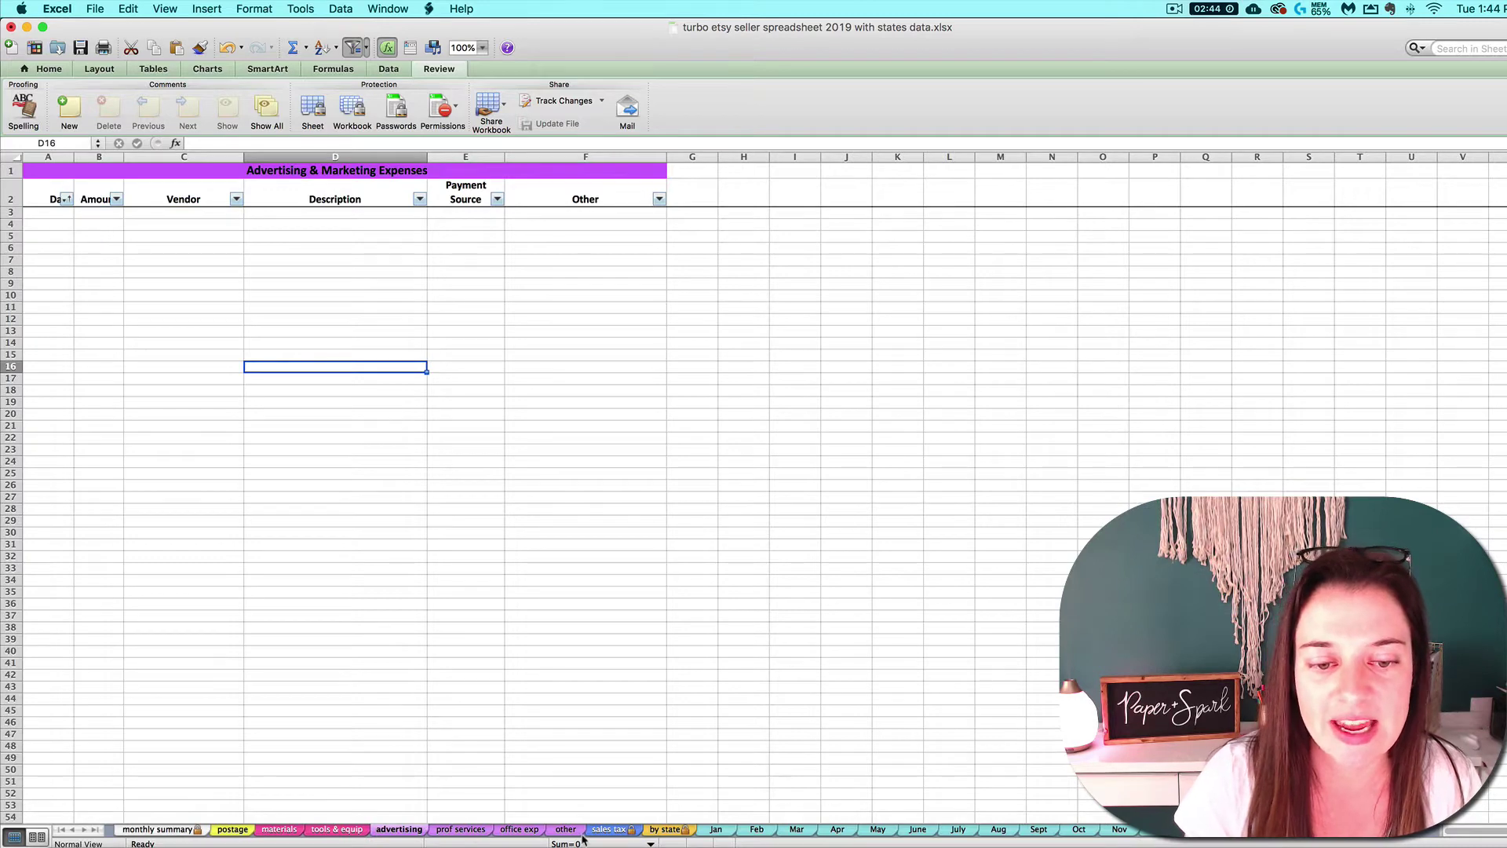
{"action": "left_click", "coordinate": [158, 830]}
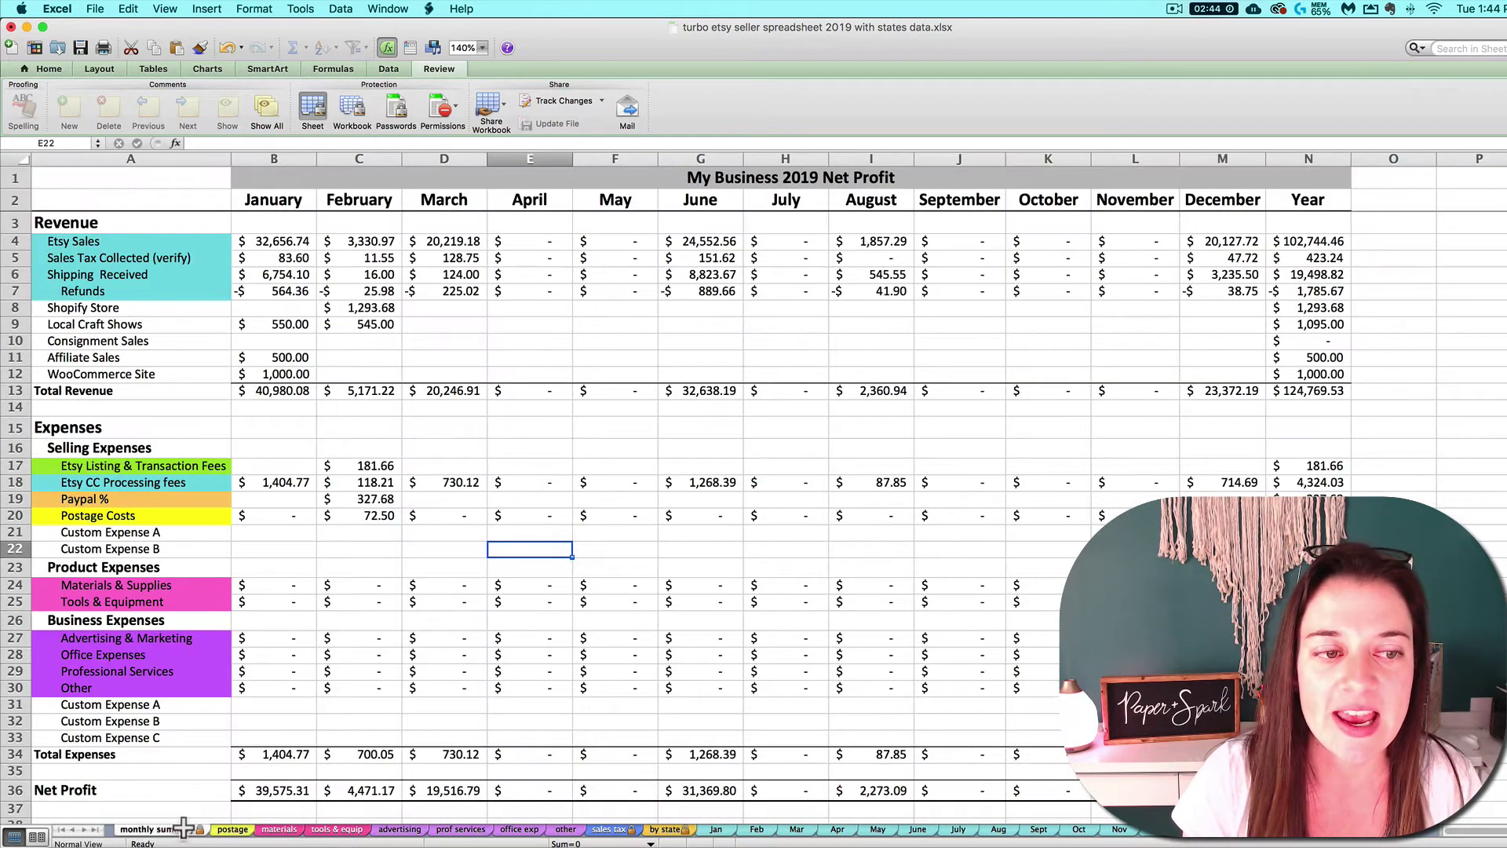
Inspect the January expense total formulas on the summary, dismissing the protected-sheet warning.
{"action": "left_click", "coordinate": [285, 598]}
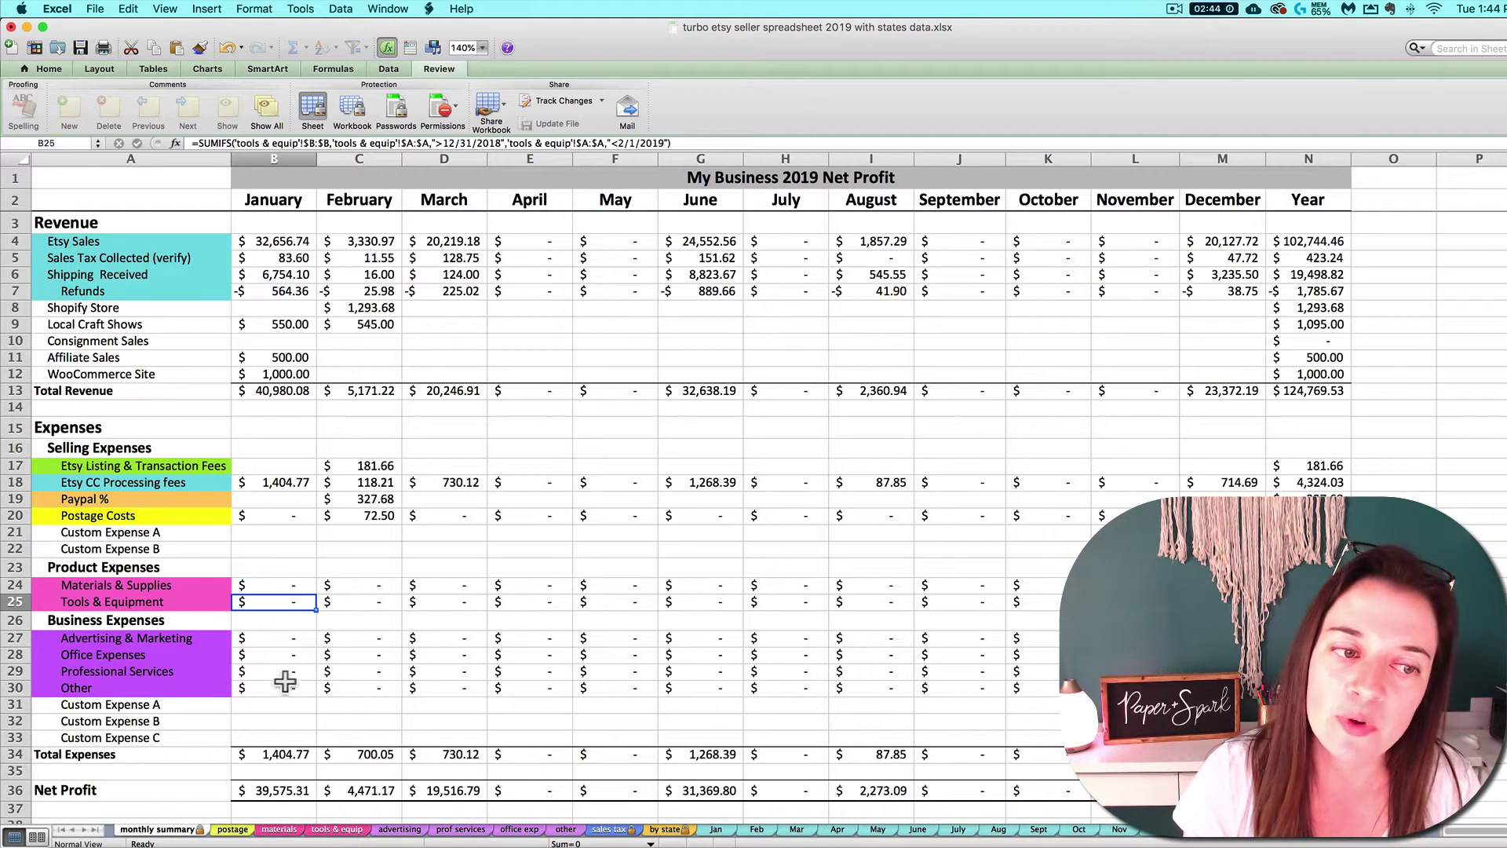
{"action": "left_click_drag", "start_coordinate": [285, 639], "coordinate": [282, 688]}
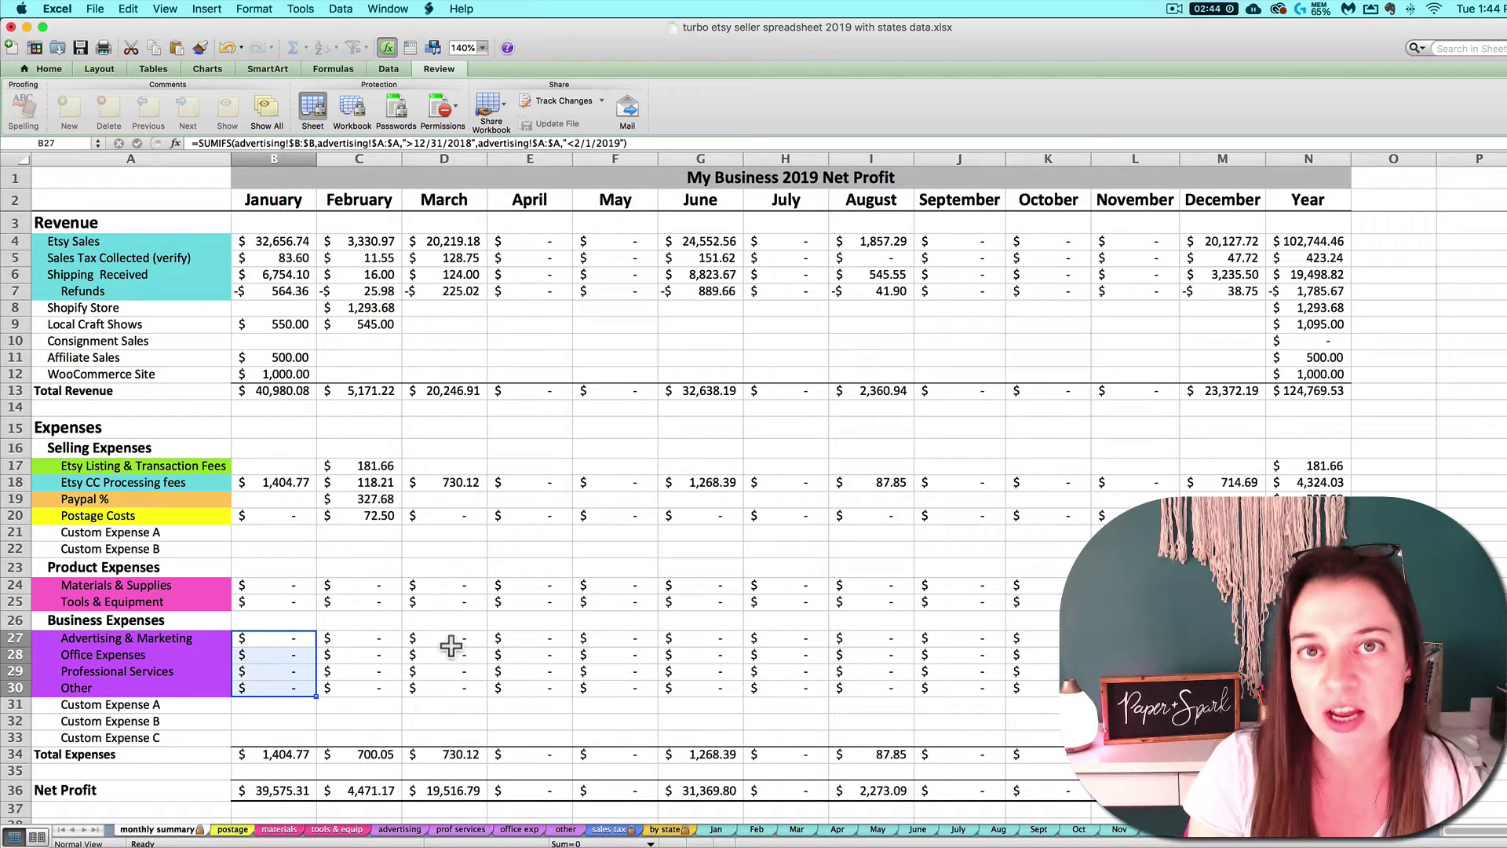
{"action": "left_click", "coordinate": [278, 587]}
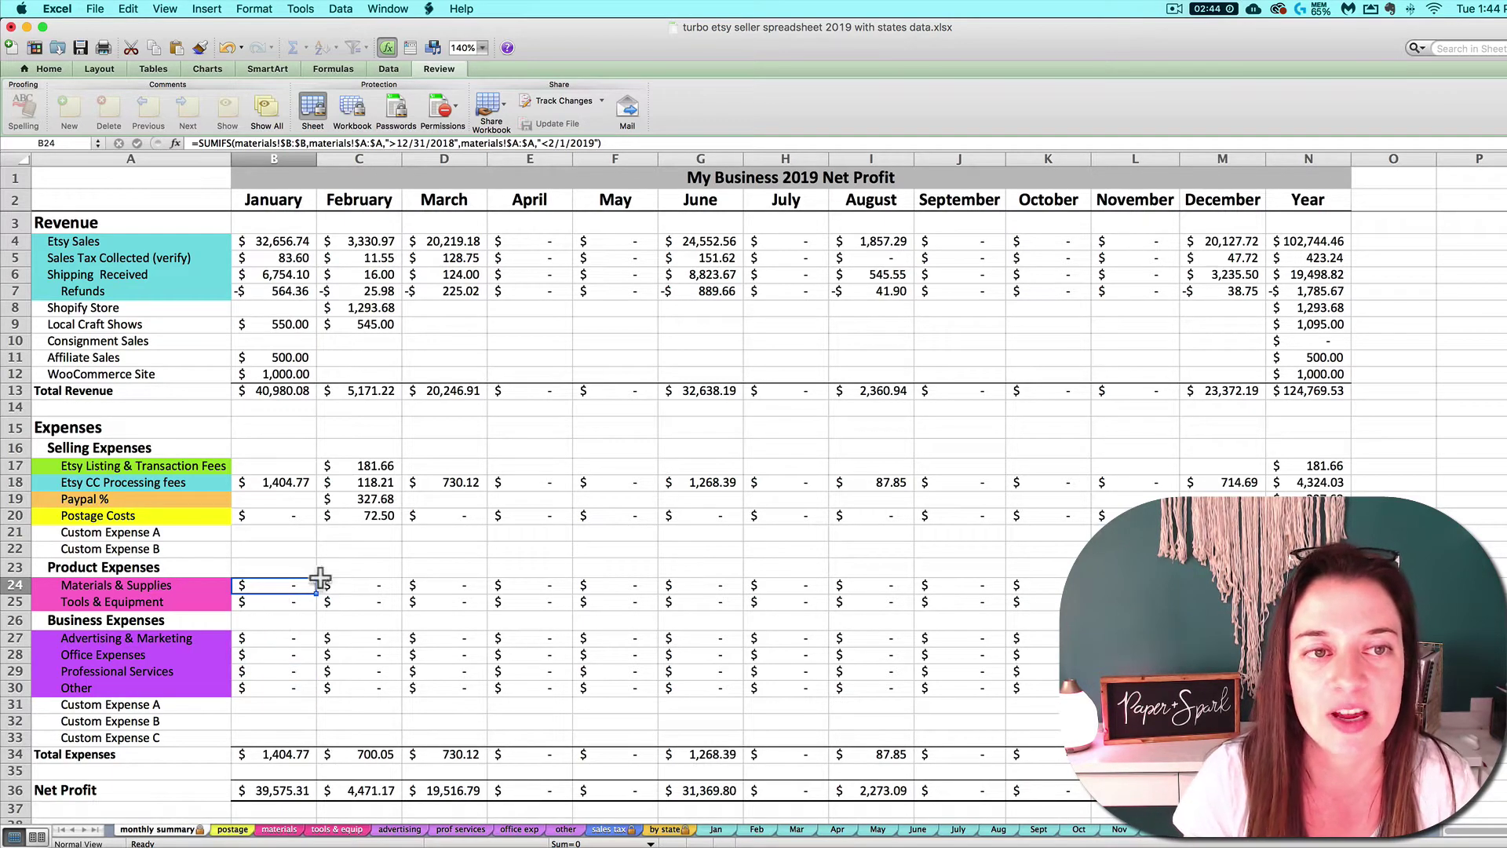
{"action": "key", "text": "Right"}
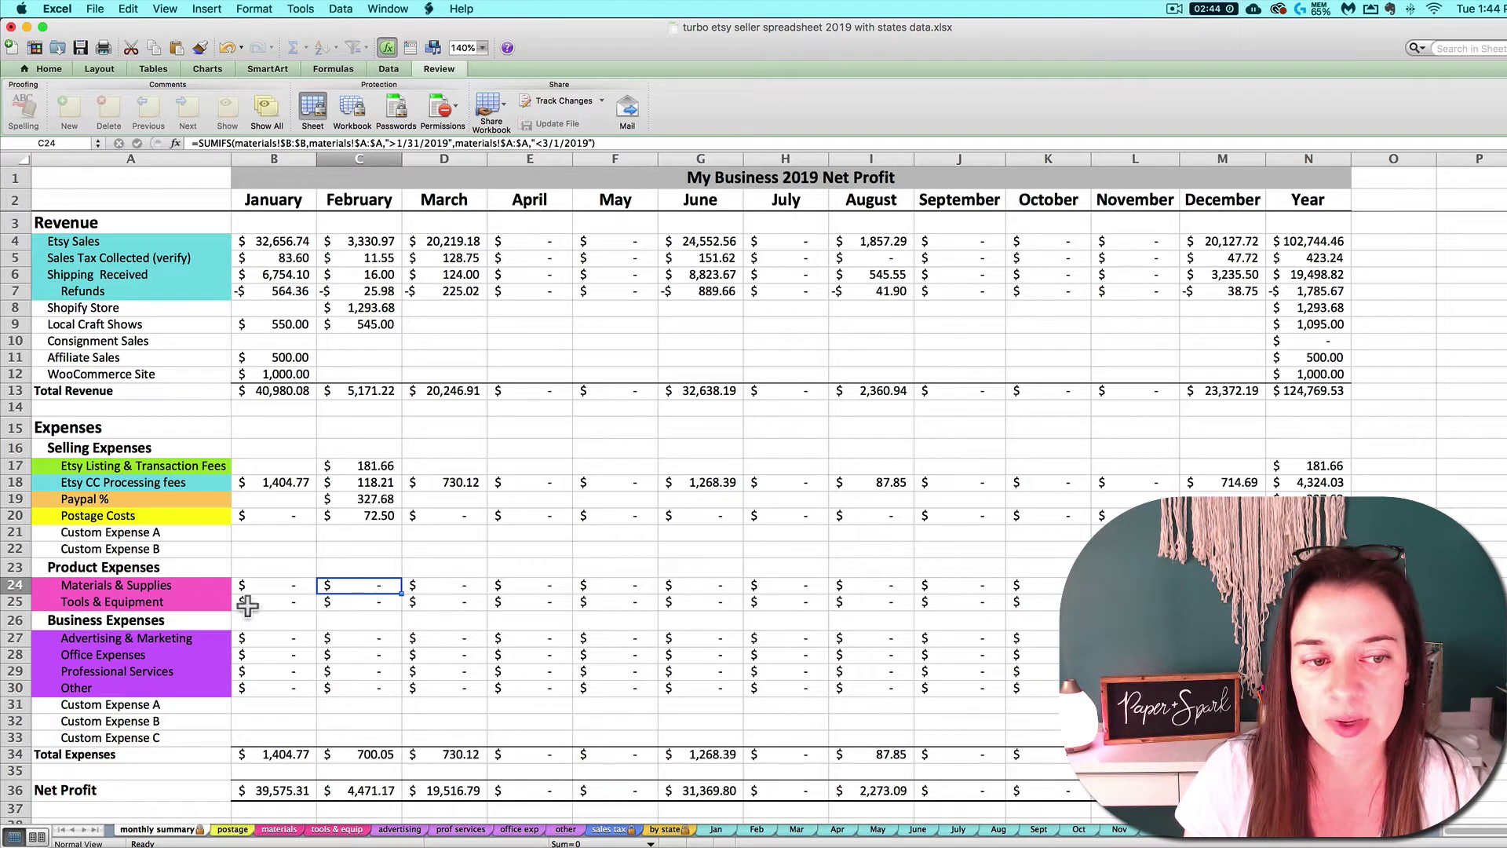
{"action": "double_click", "coordinate": [273, 659]}
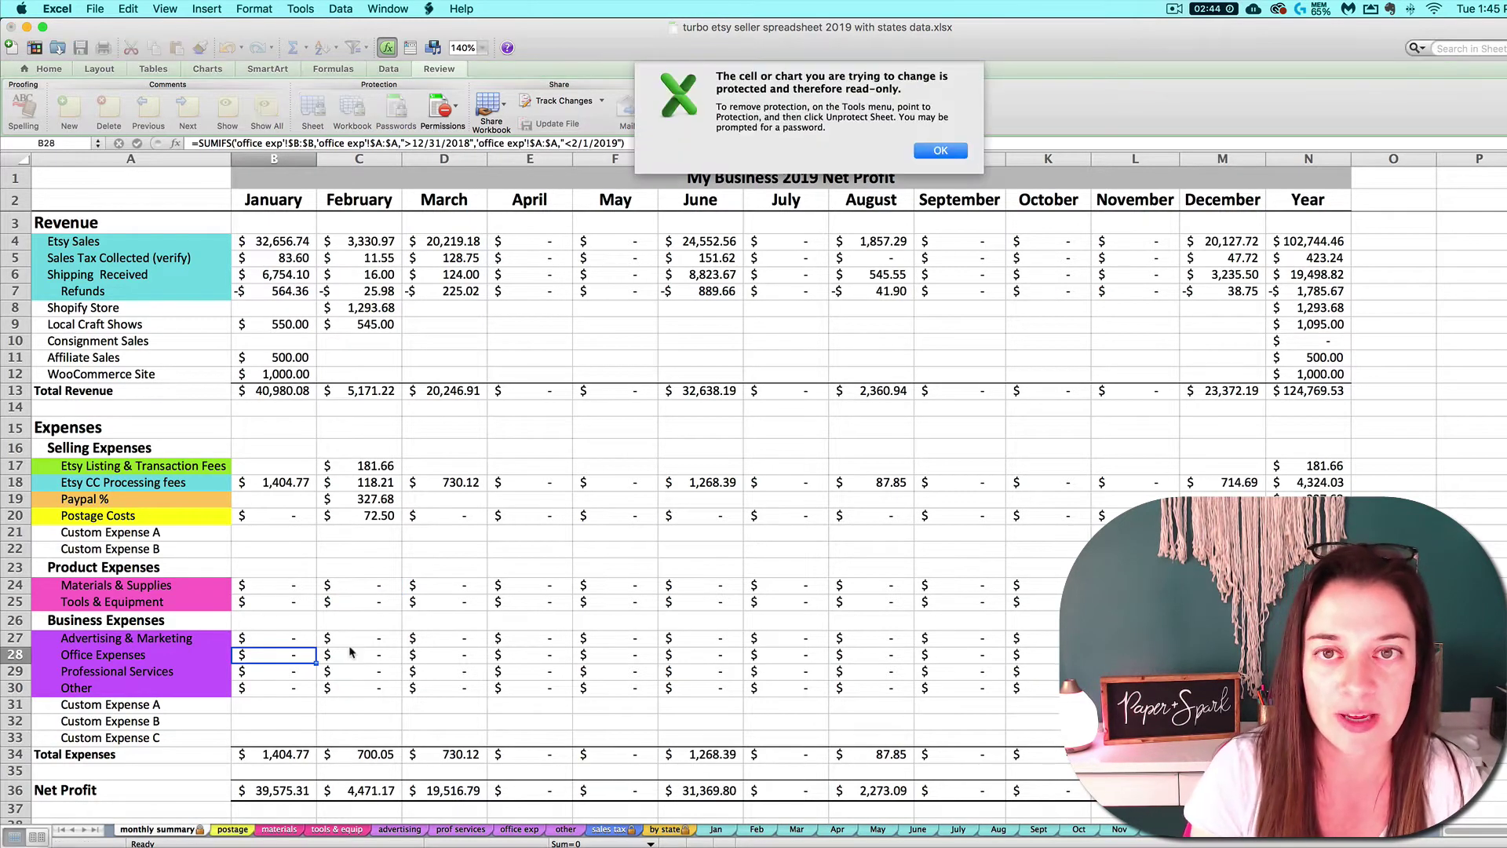
{"action": "left_click", "coordinate": [942, 153]}
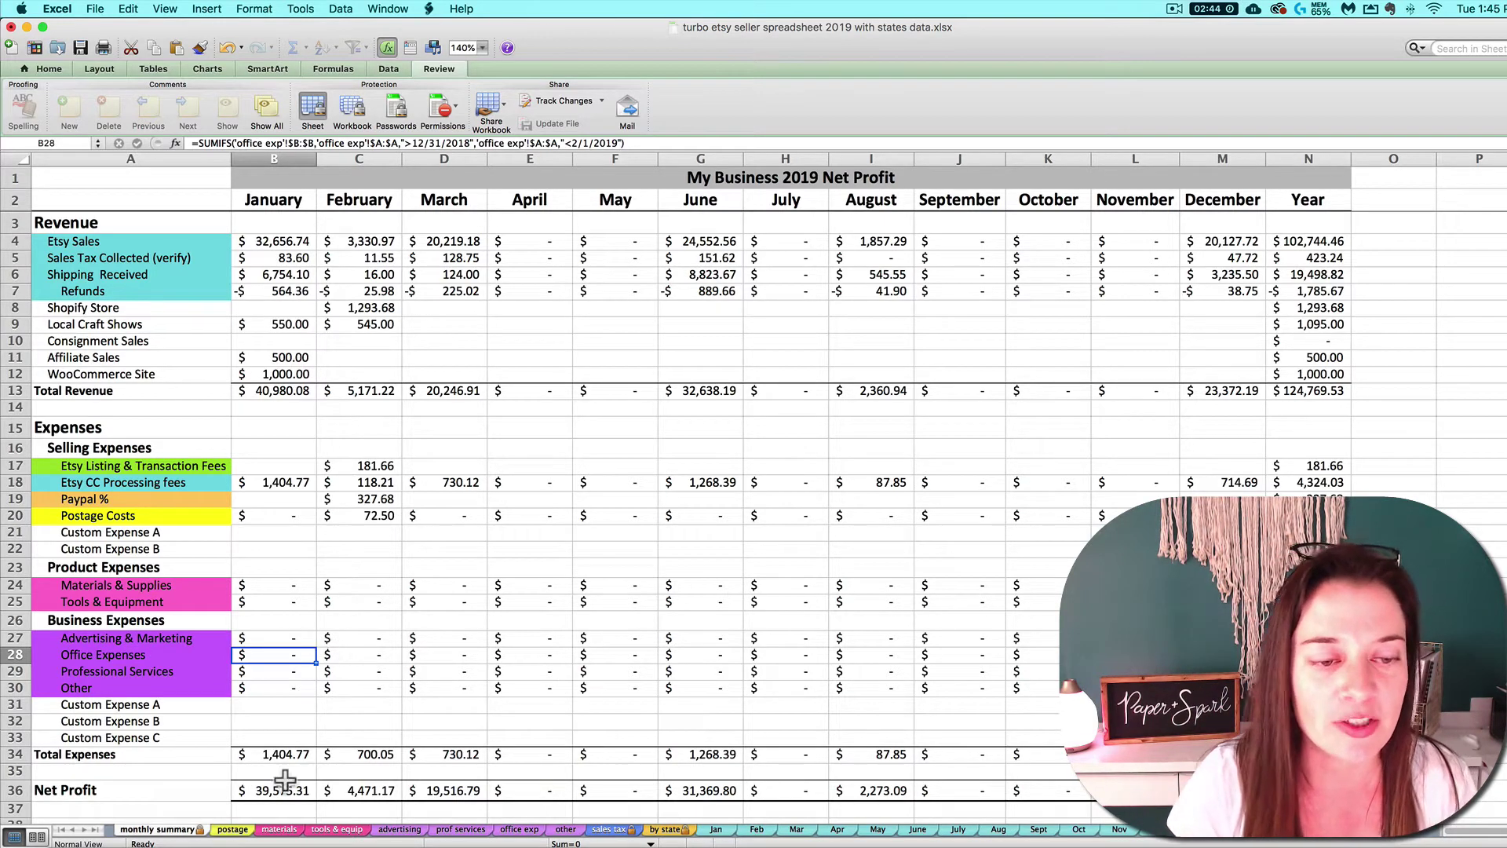
{"action": "left_click", "coordinate": [524, 831]}
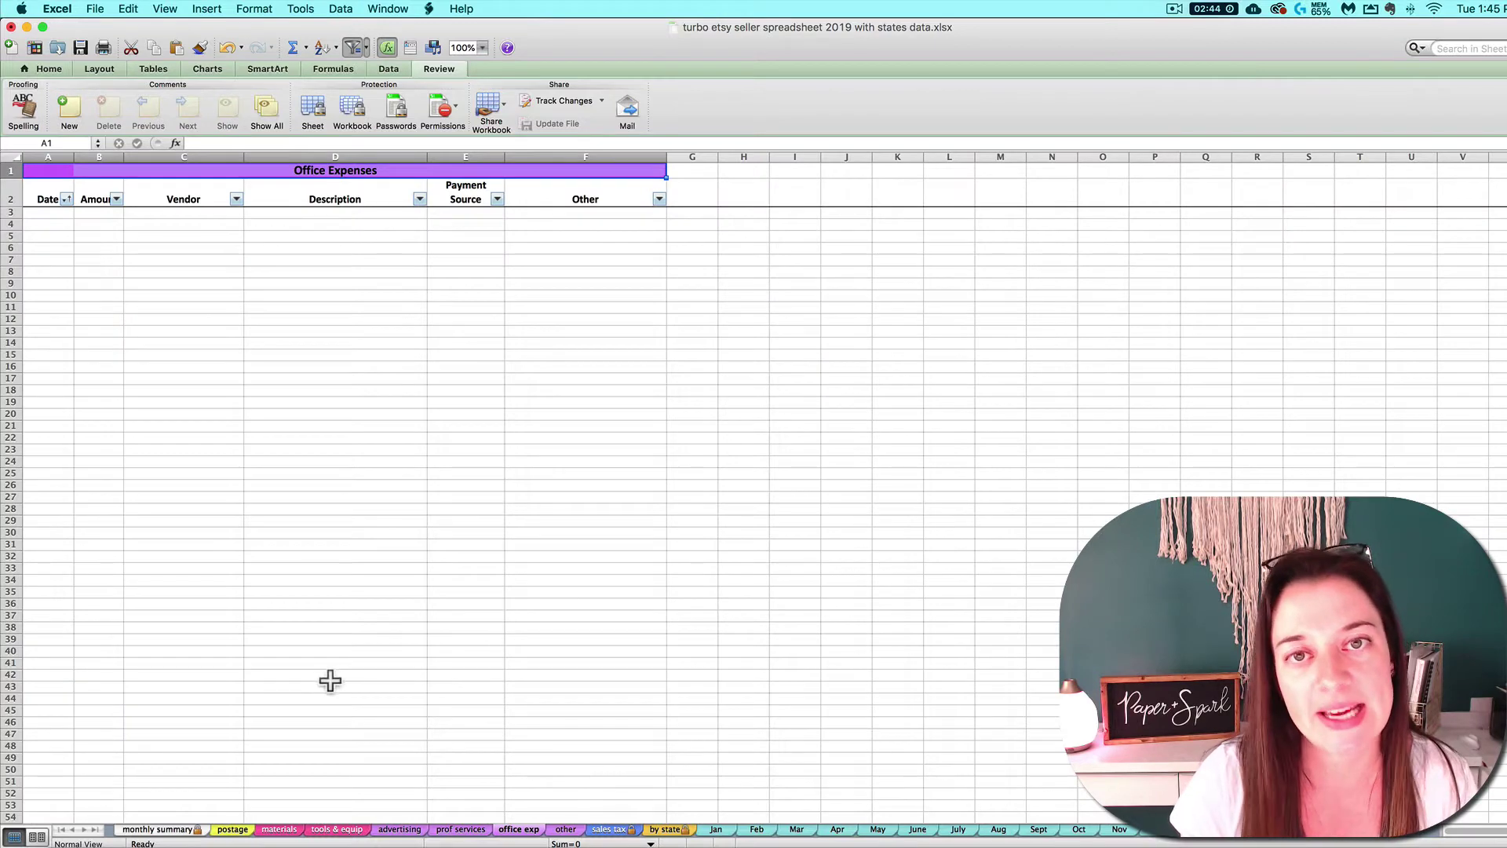
{"action": "left_click", "coordinate": [155, 830]}
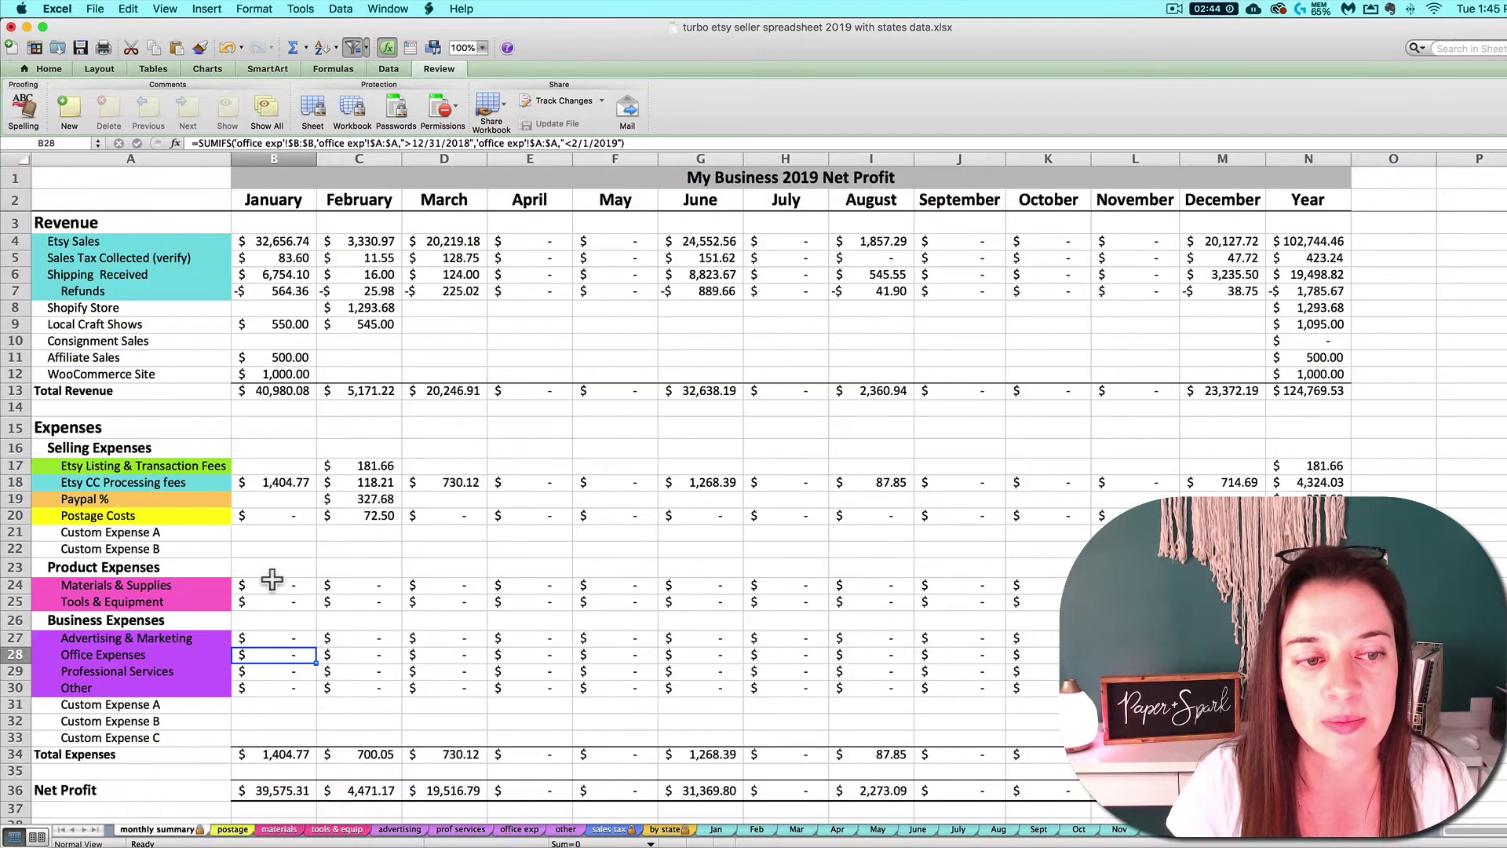
Relabel the custom expense rows as 'Shopify Processing Fees' and 'Square %'.
{"action": "left_click", "coordinate": [82, 533]}
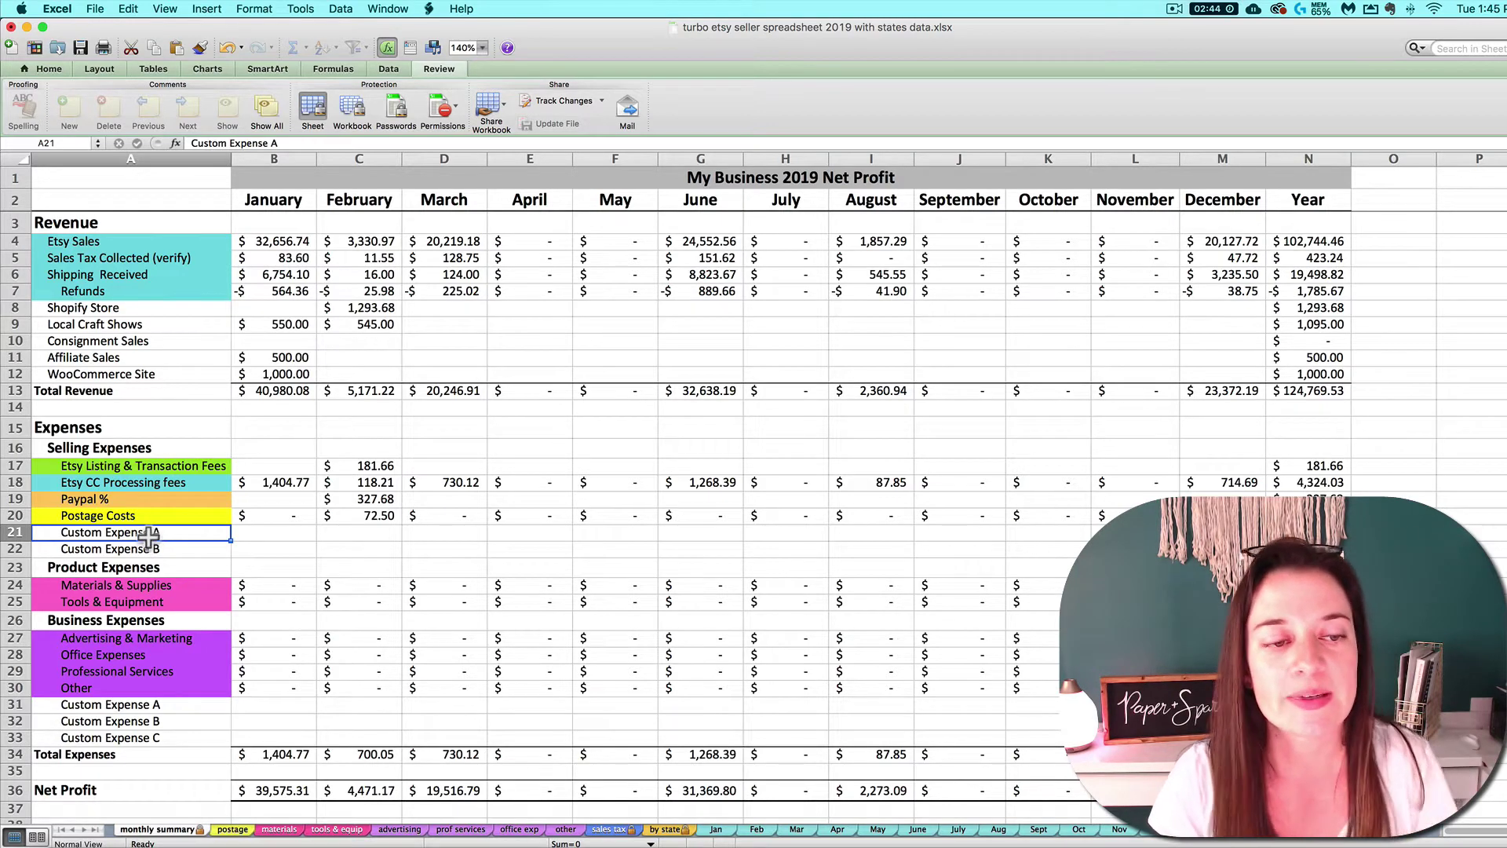
{"action": "type", "text": "Shopif"}
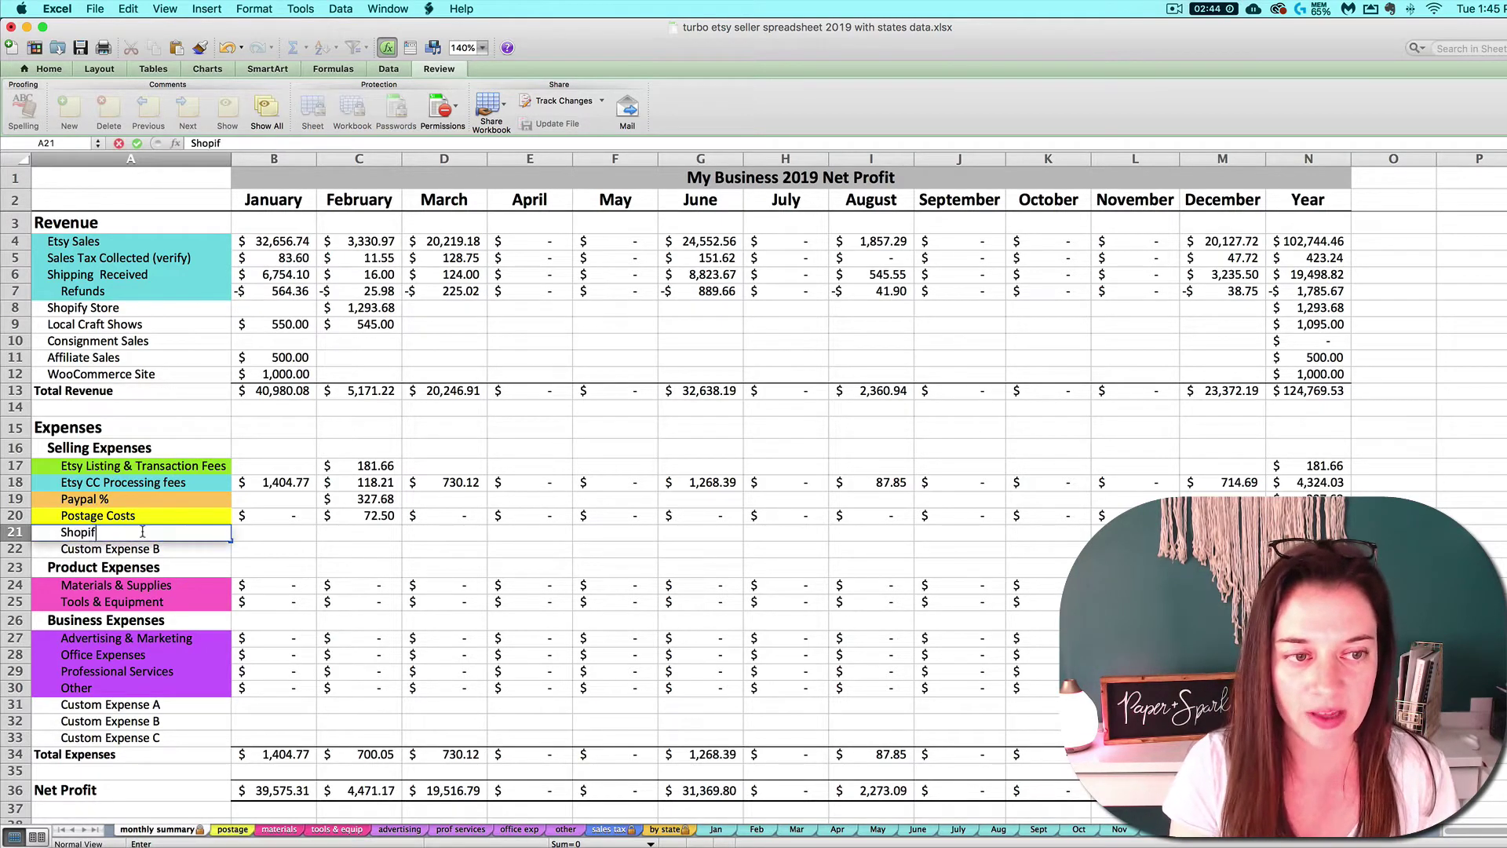
{"action": "type", "text": "y Process Fe"}
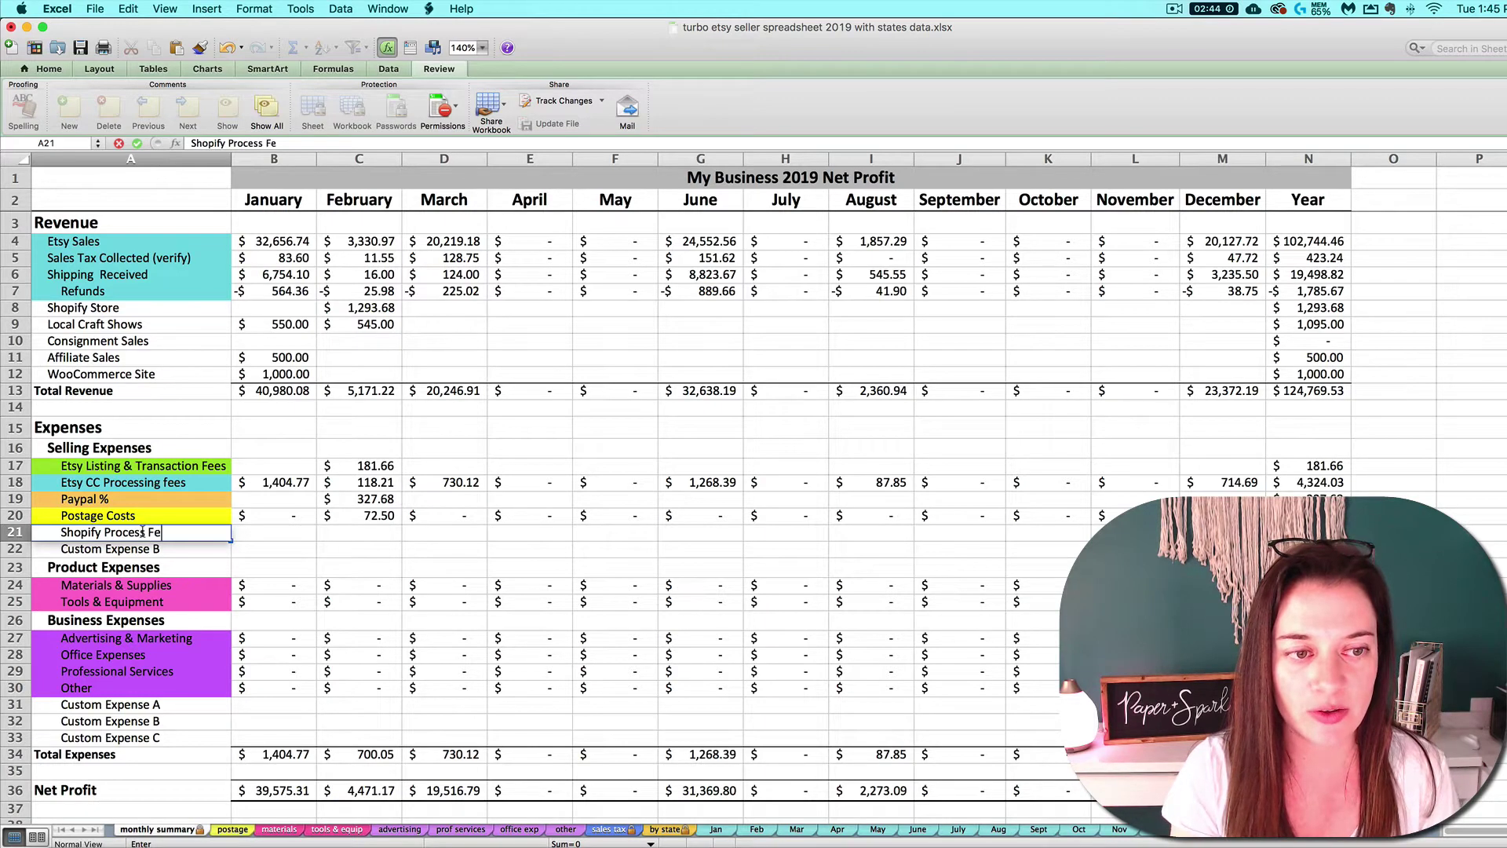
{"action": "type", "text": "ing Fees"}
{"action": "key", "text": "Return"}
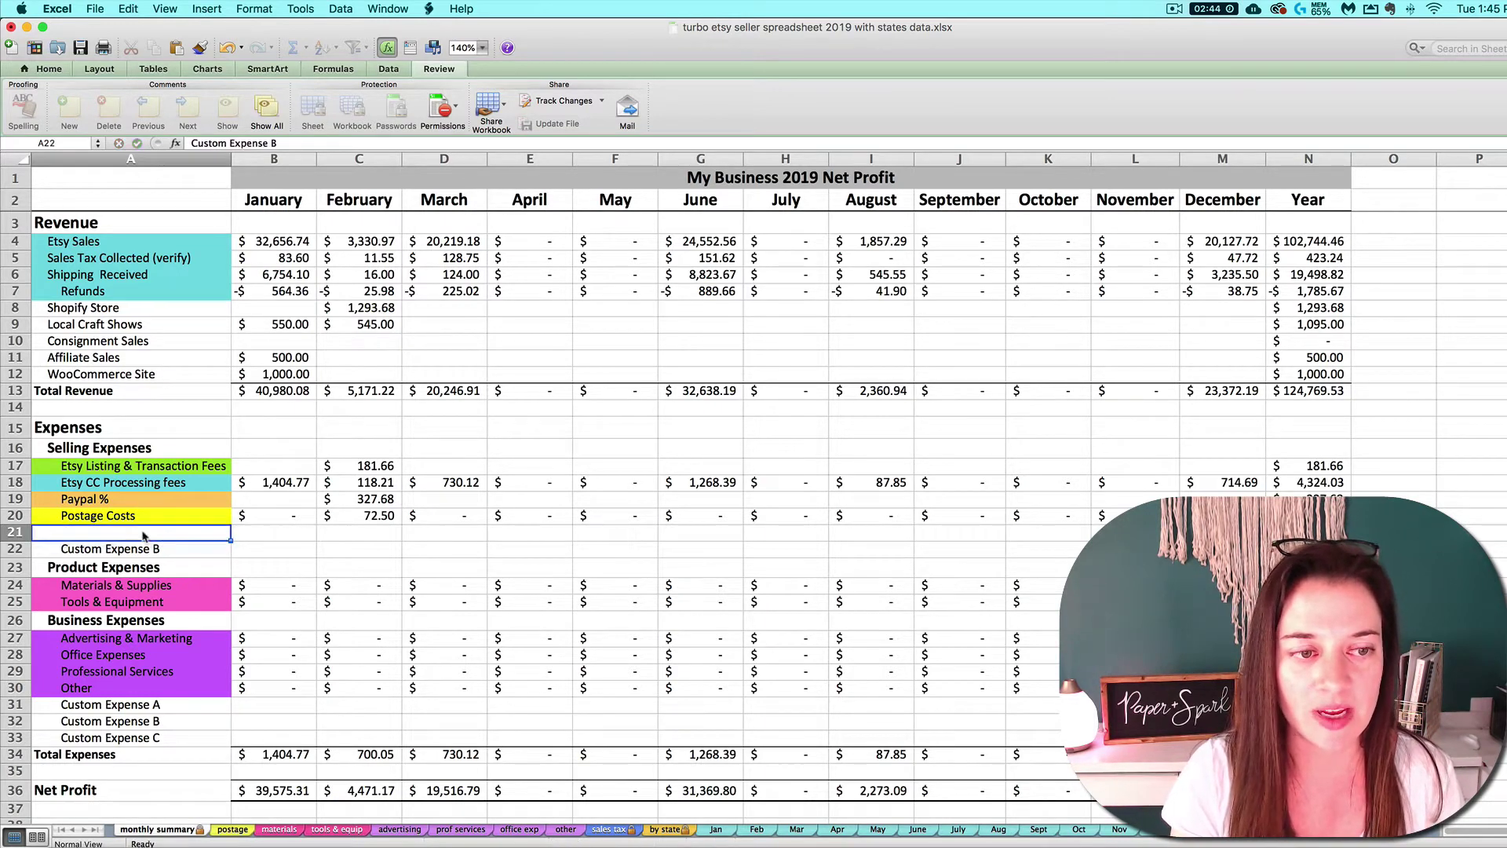
{"action": "type", "text": "Square %"}
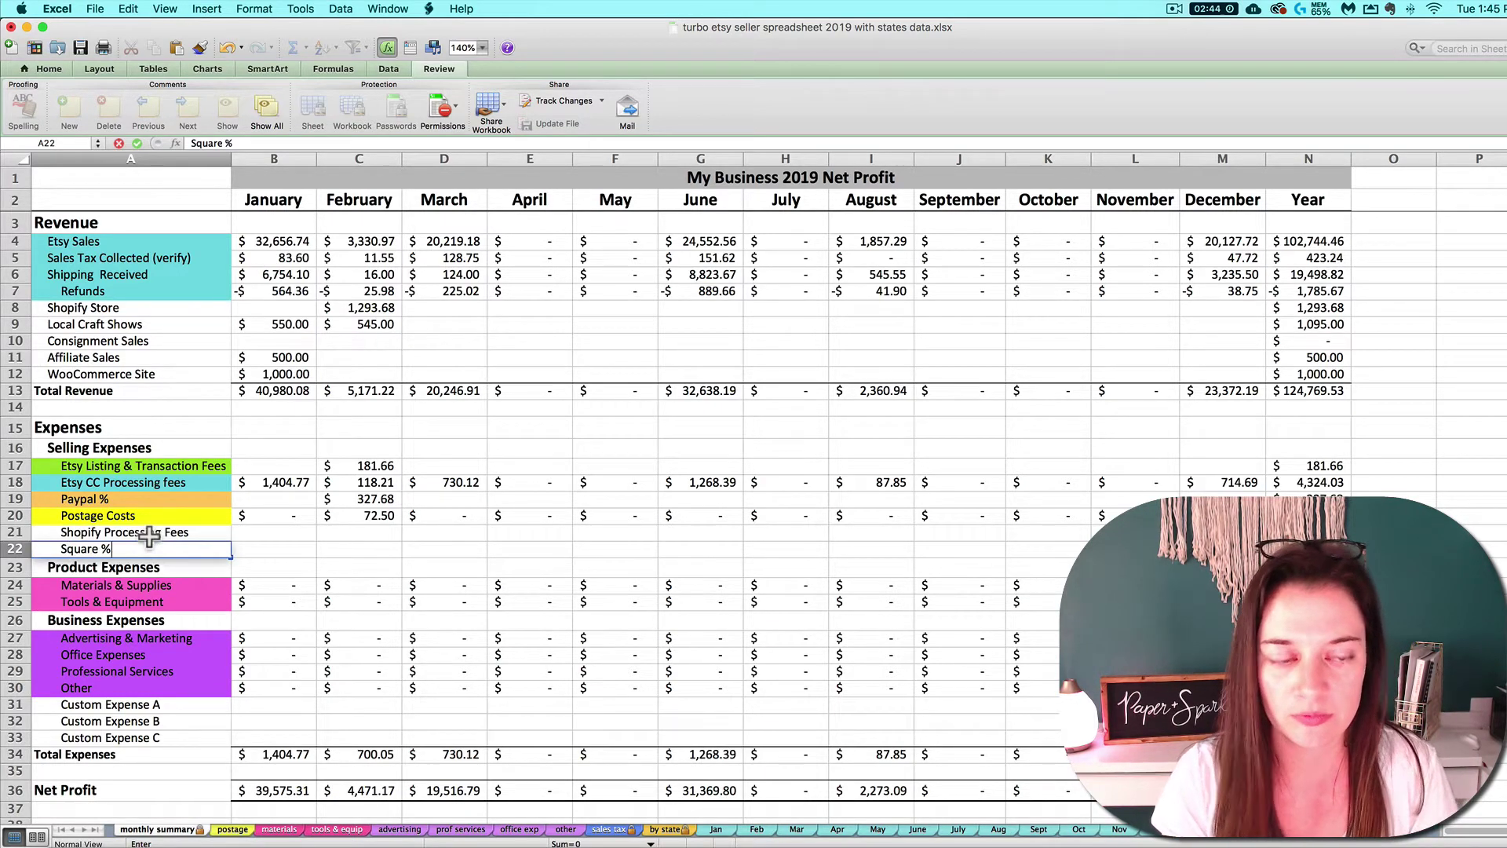
{"action": "key", "text": "Return"}
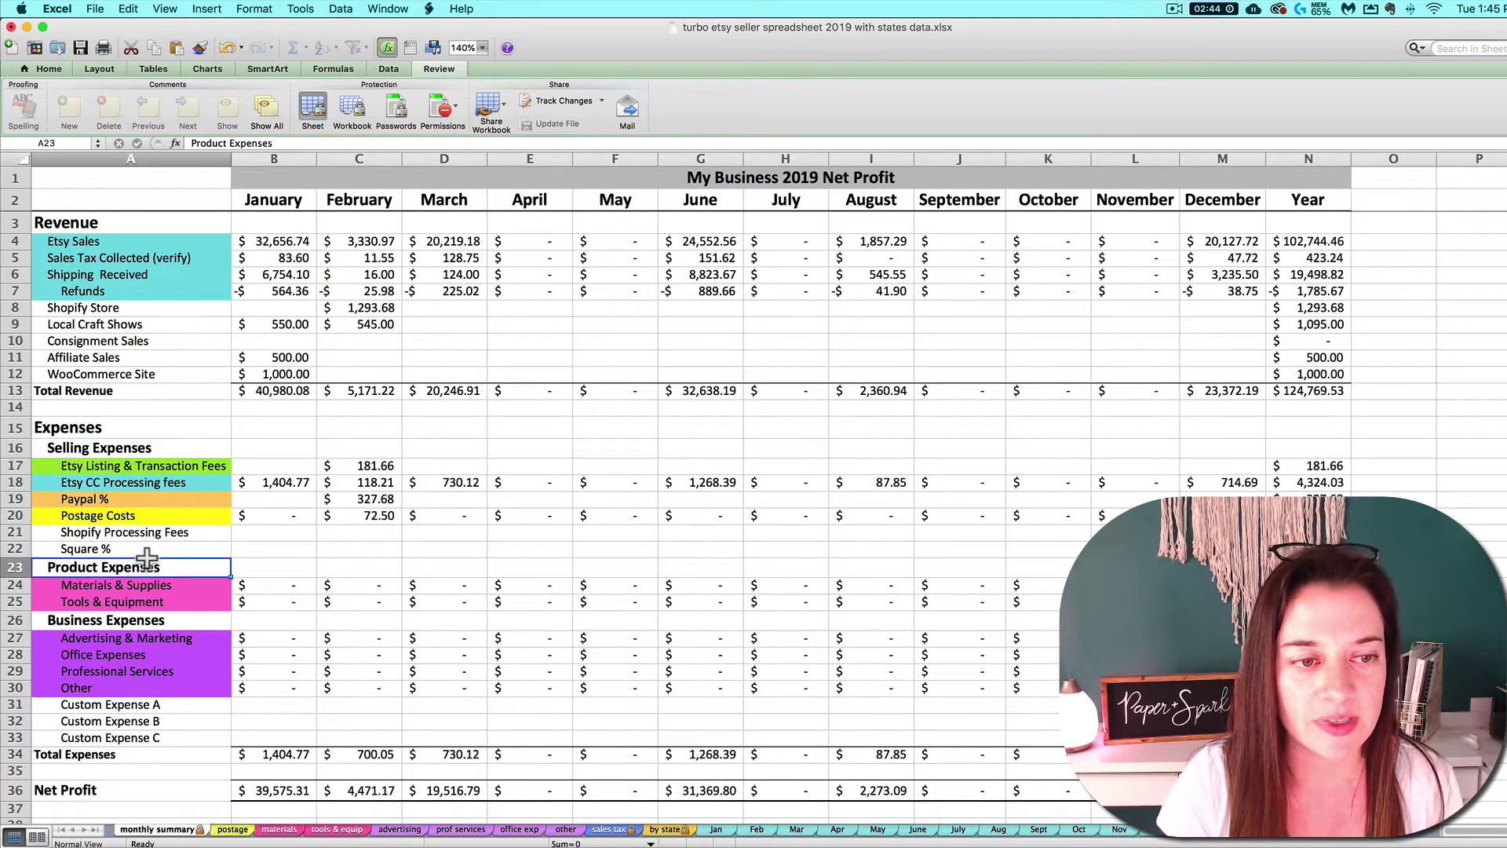
{"action": "key", "text": "Up"}
{"action": "left_click", "coordinate": [166, 701]}
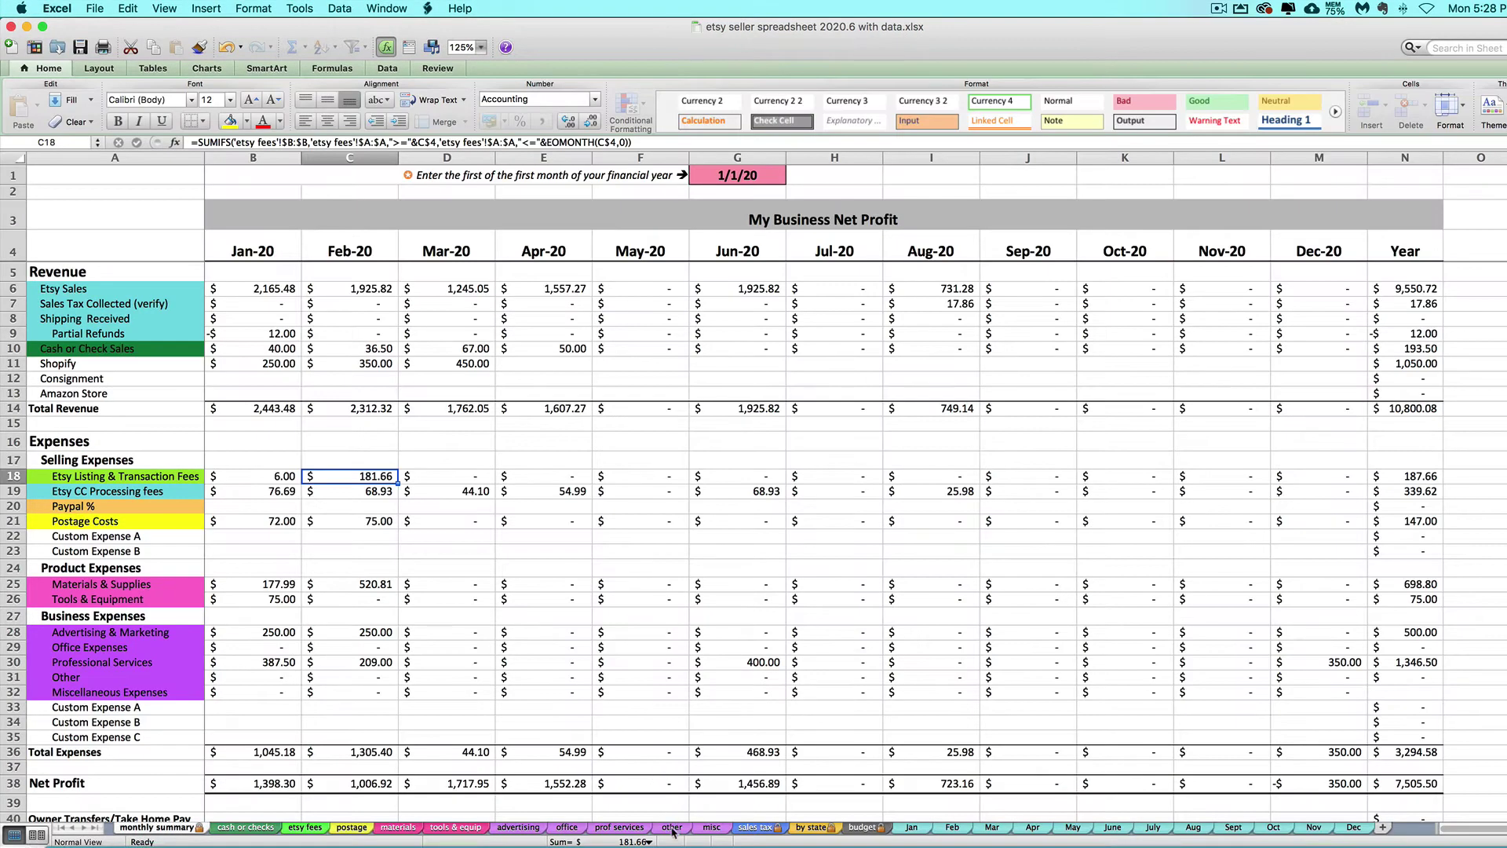
Compare the Other and Miscellaneous Expenses sheets with the summary's custom labels, ending on Other Expenses.
{"action": "left_click", "coordinate": [671, 829]}
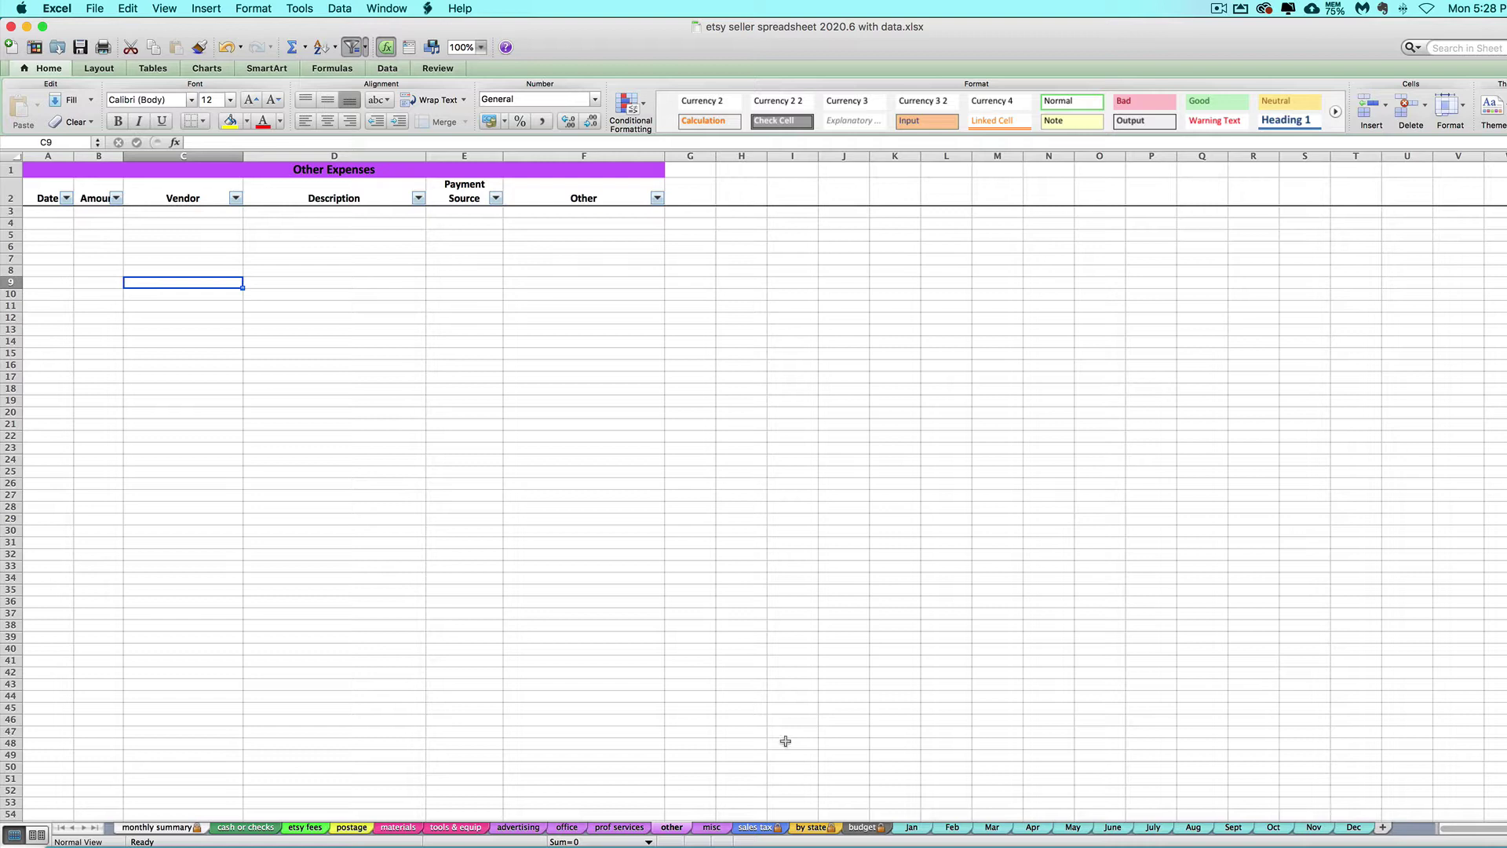
{"action": "left_click", "coordinate": [712, 828]}
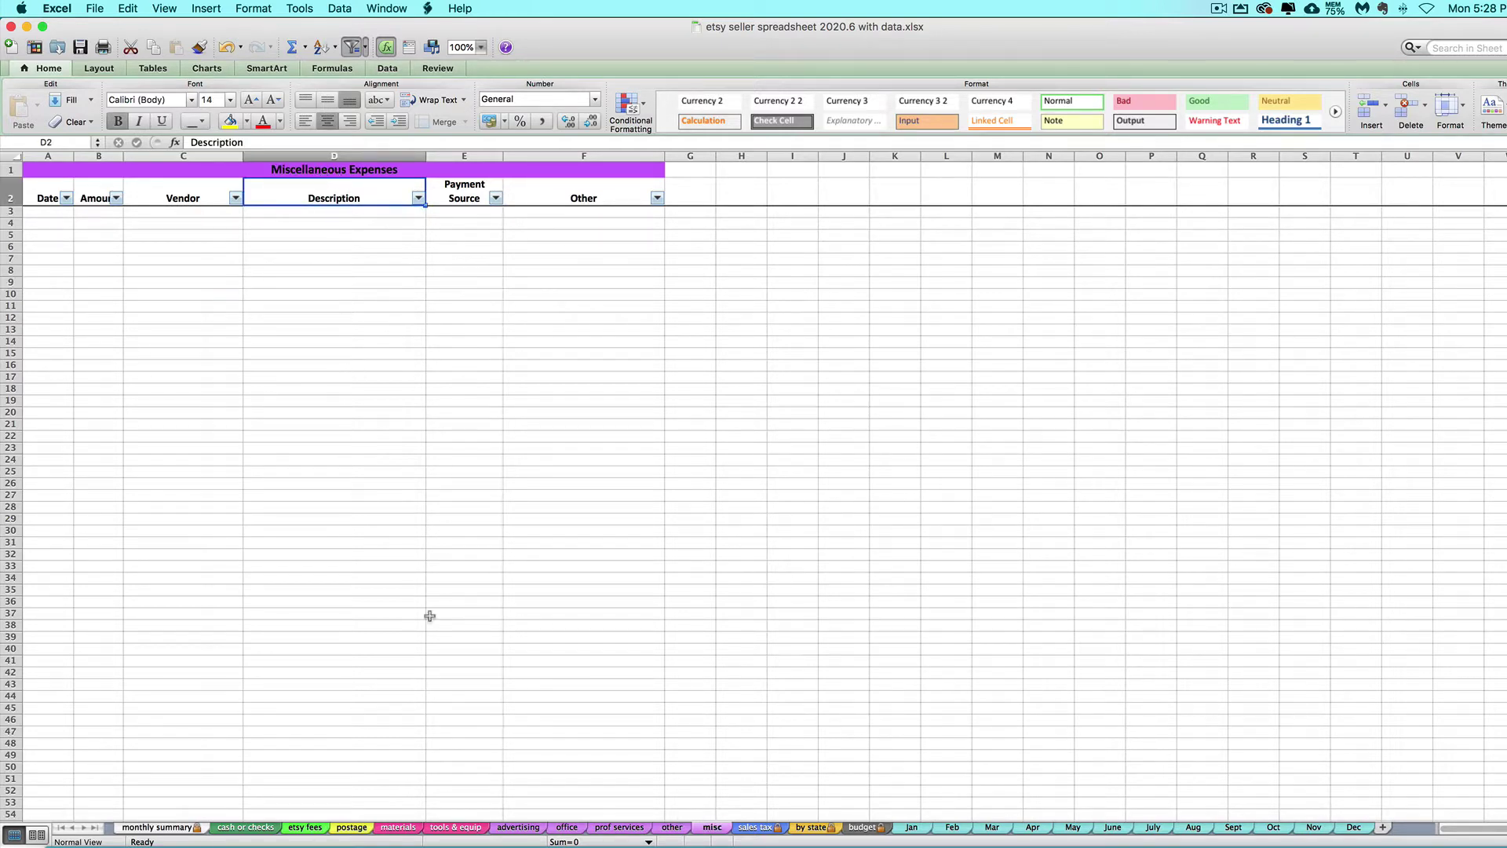
{"action": "left_click", "coordinate": [153, 828]}
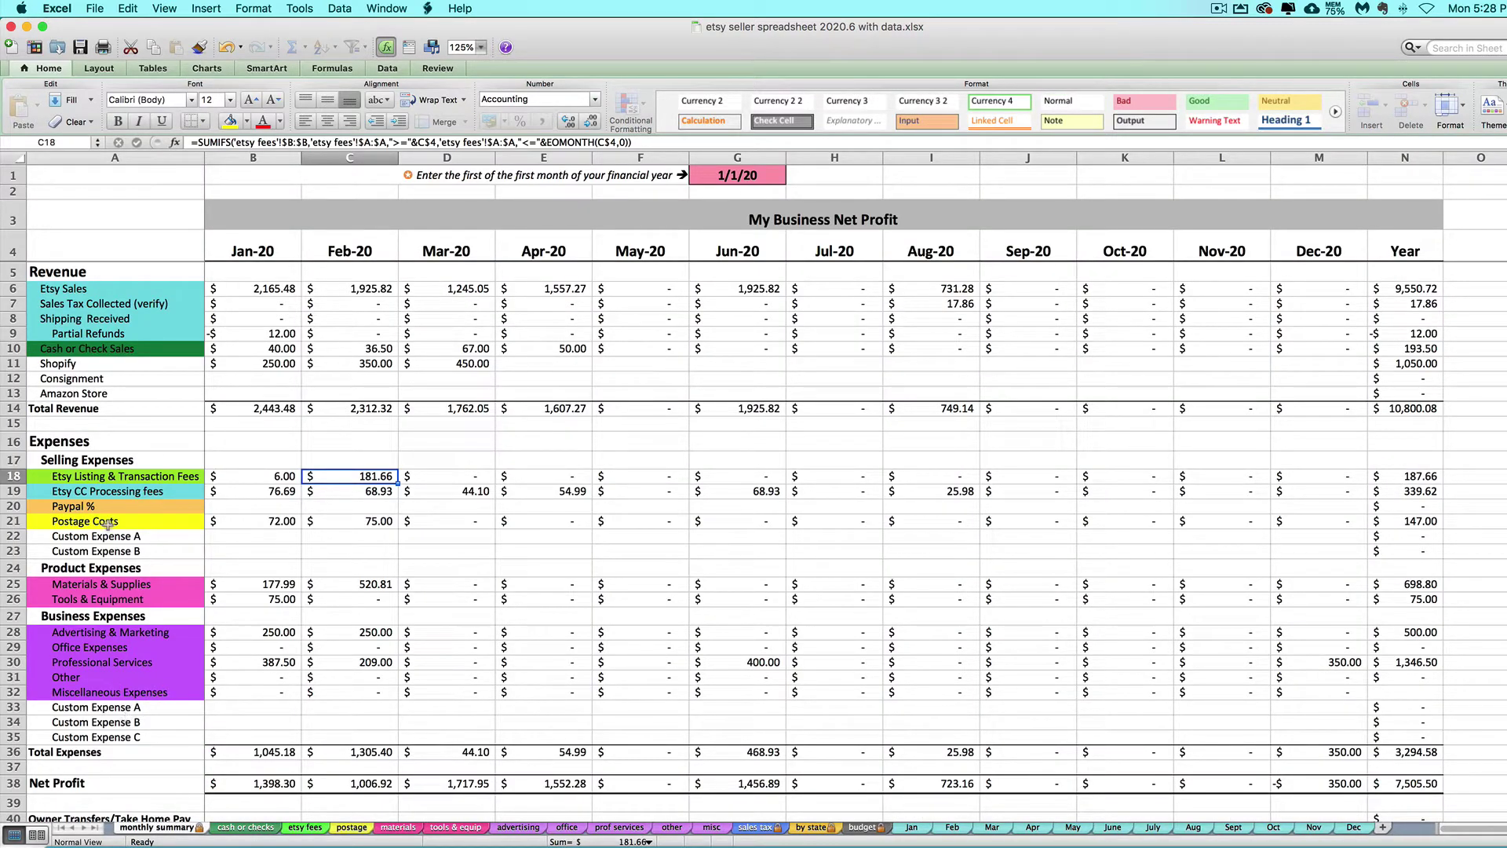
{"action": "left_click_drag", "start_coordinate": [98, 537], "coordinate": [97, 563]}
{"action": "left_click", "coordinate": [103, 723]}
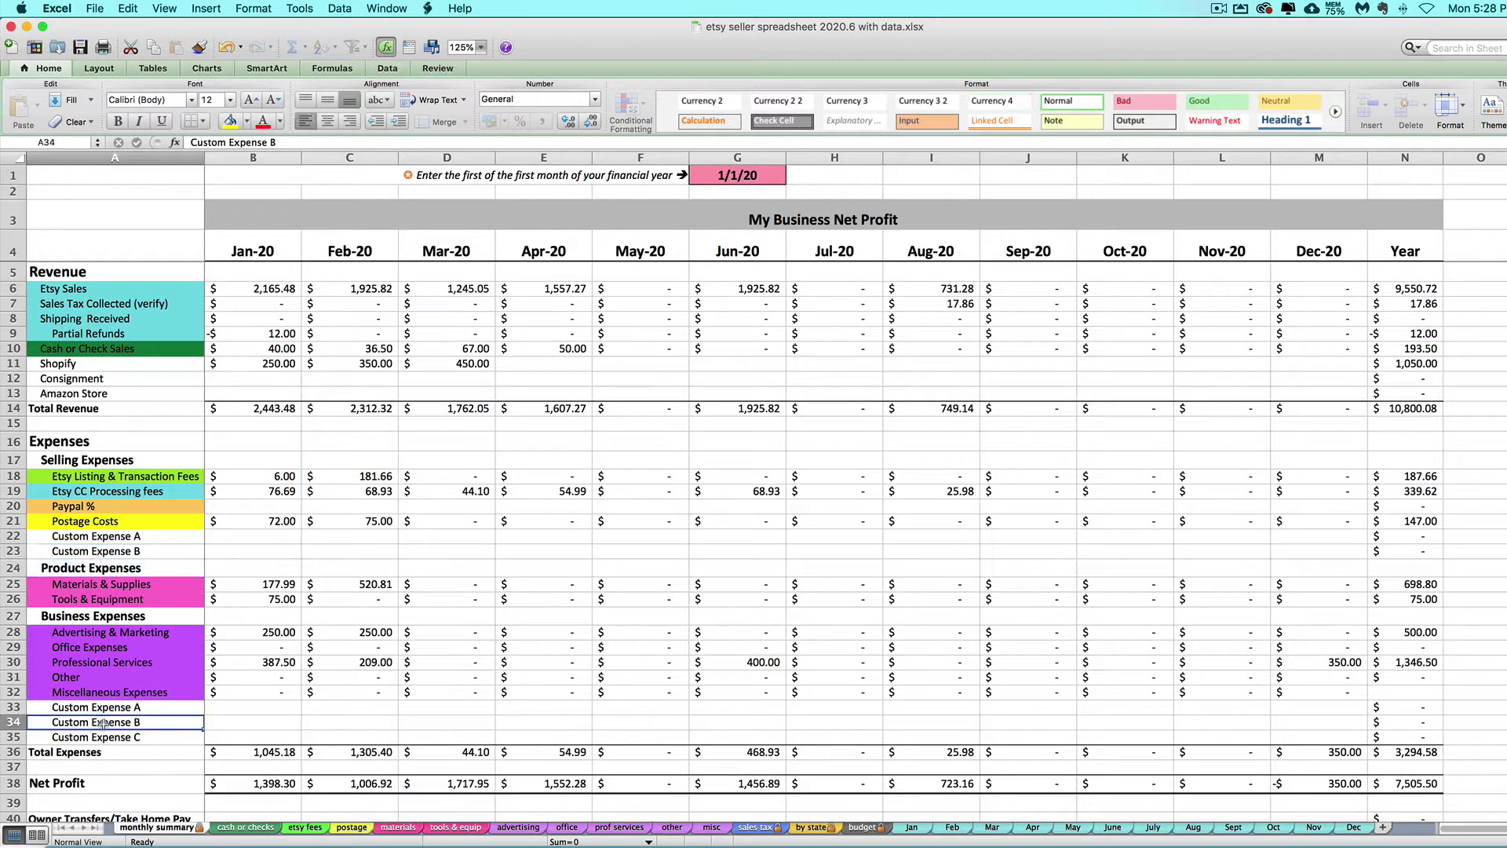
{"action": "left_click", "coordinate": [672, 827]}
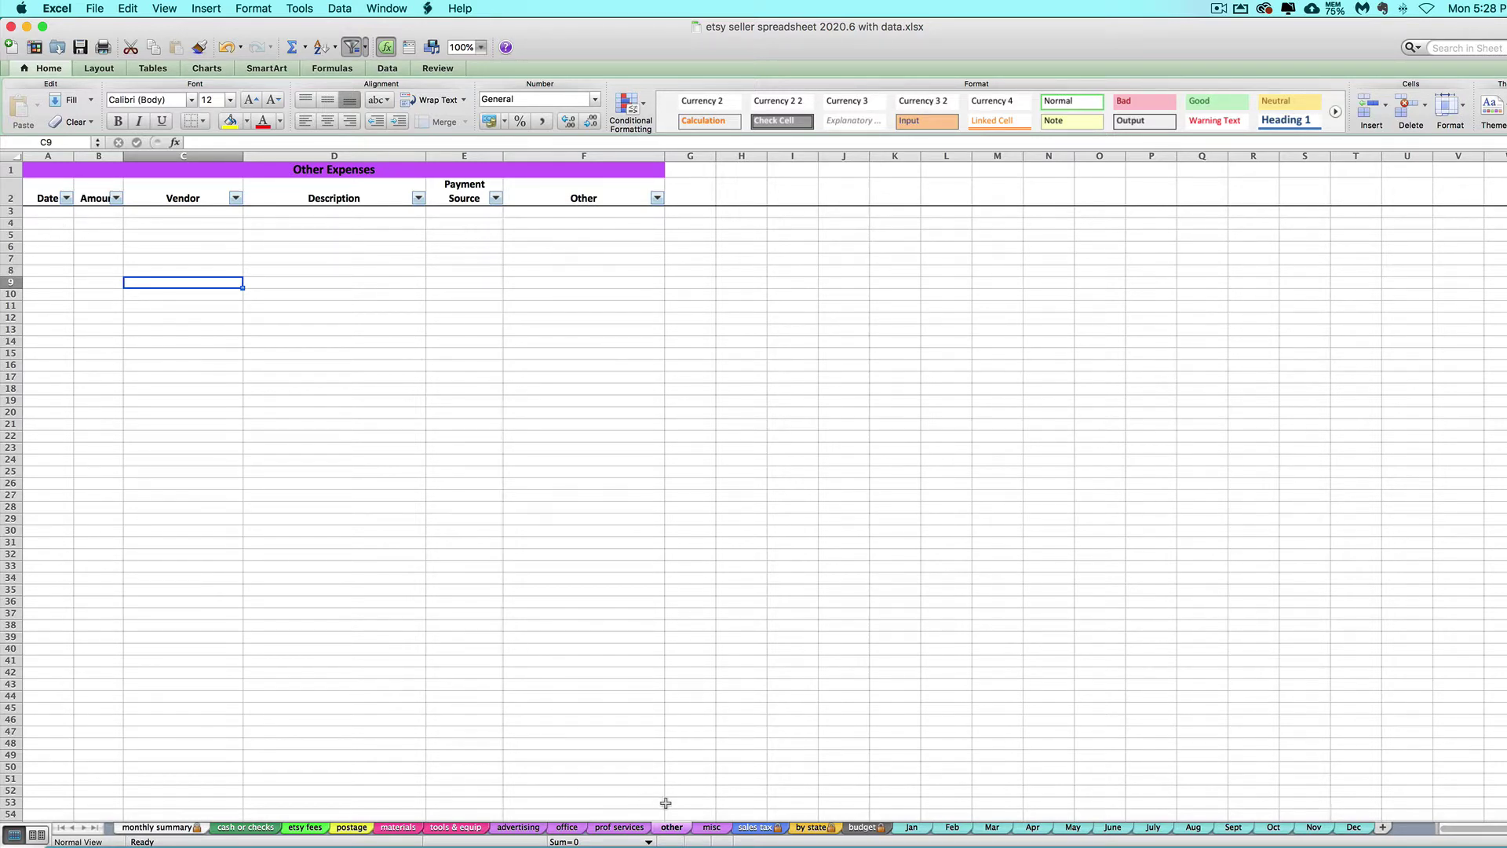
Rename the 'other' sheet tab to 'education'.
{"action": "right_click", "coordinate": [667, 833]}
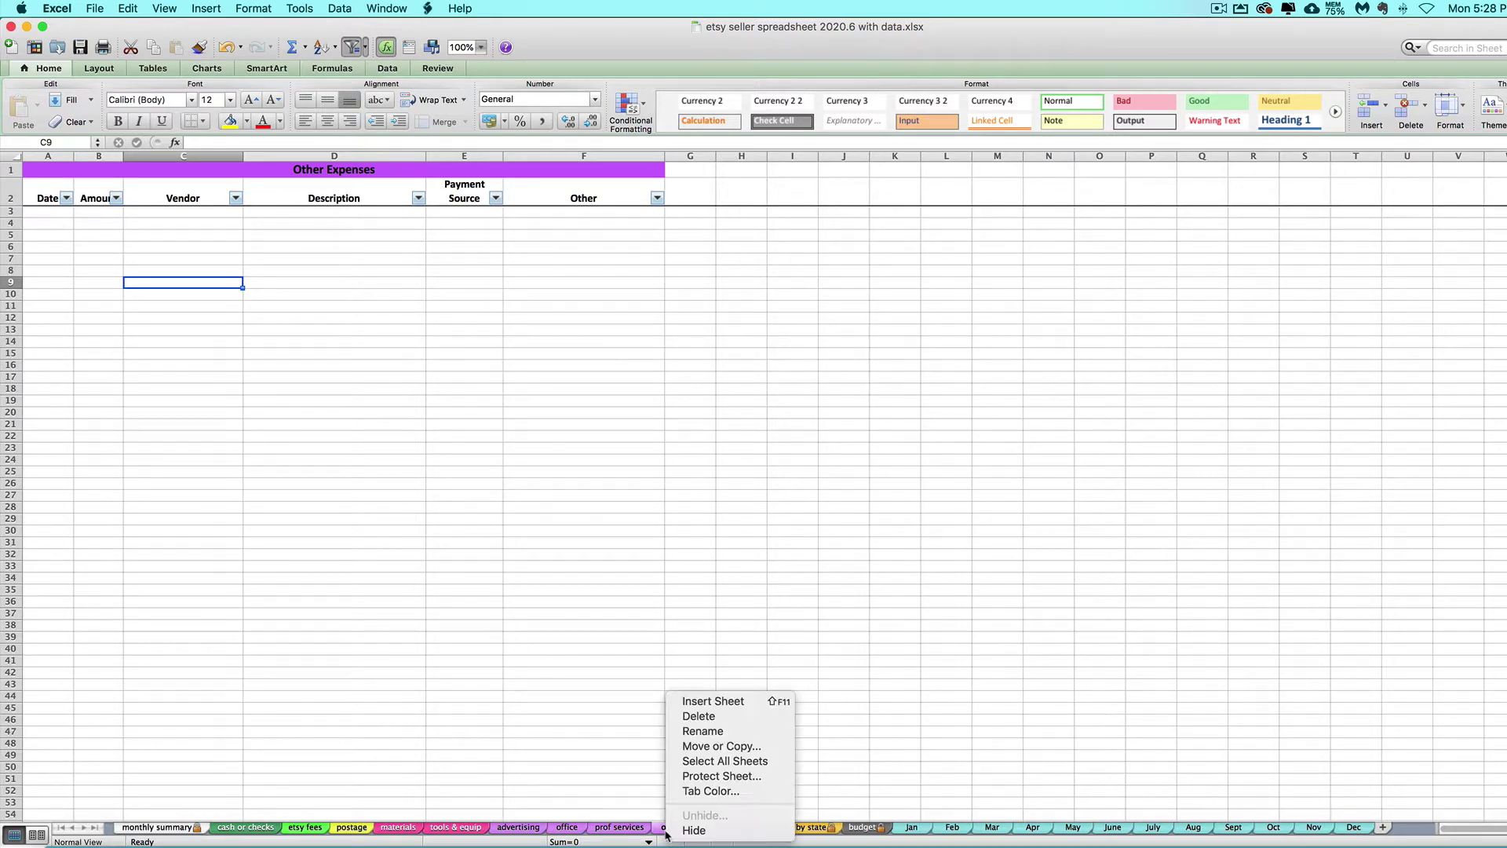
{"action": "left_click", "coordinate": [707, 731]}
{"action": "type", "text": "education"}
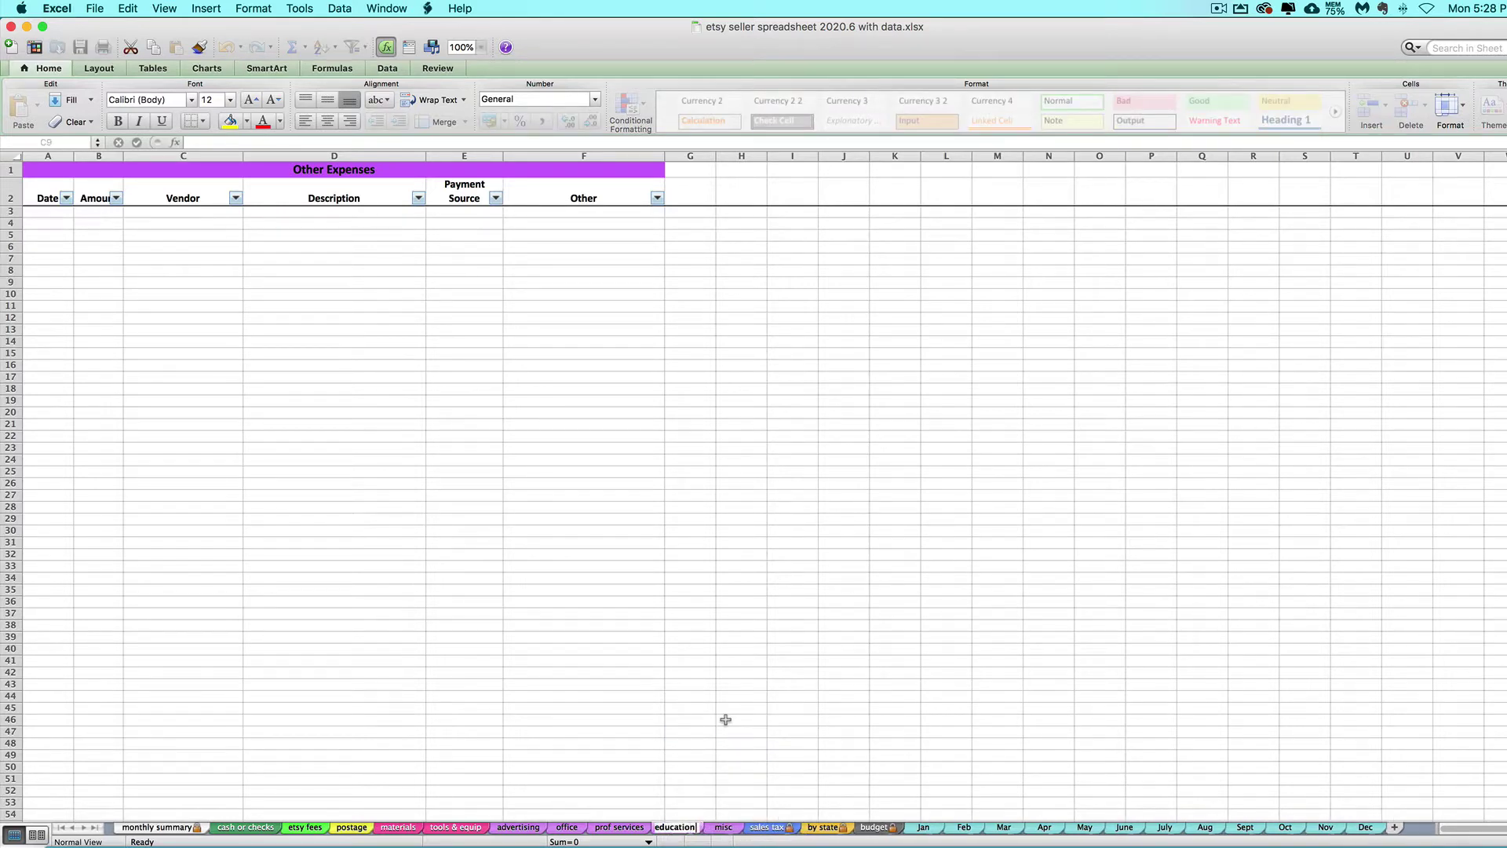
{"action": "key", "text": "Return"}
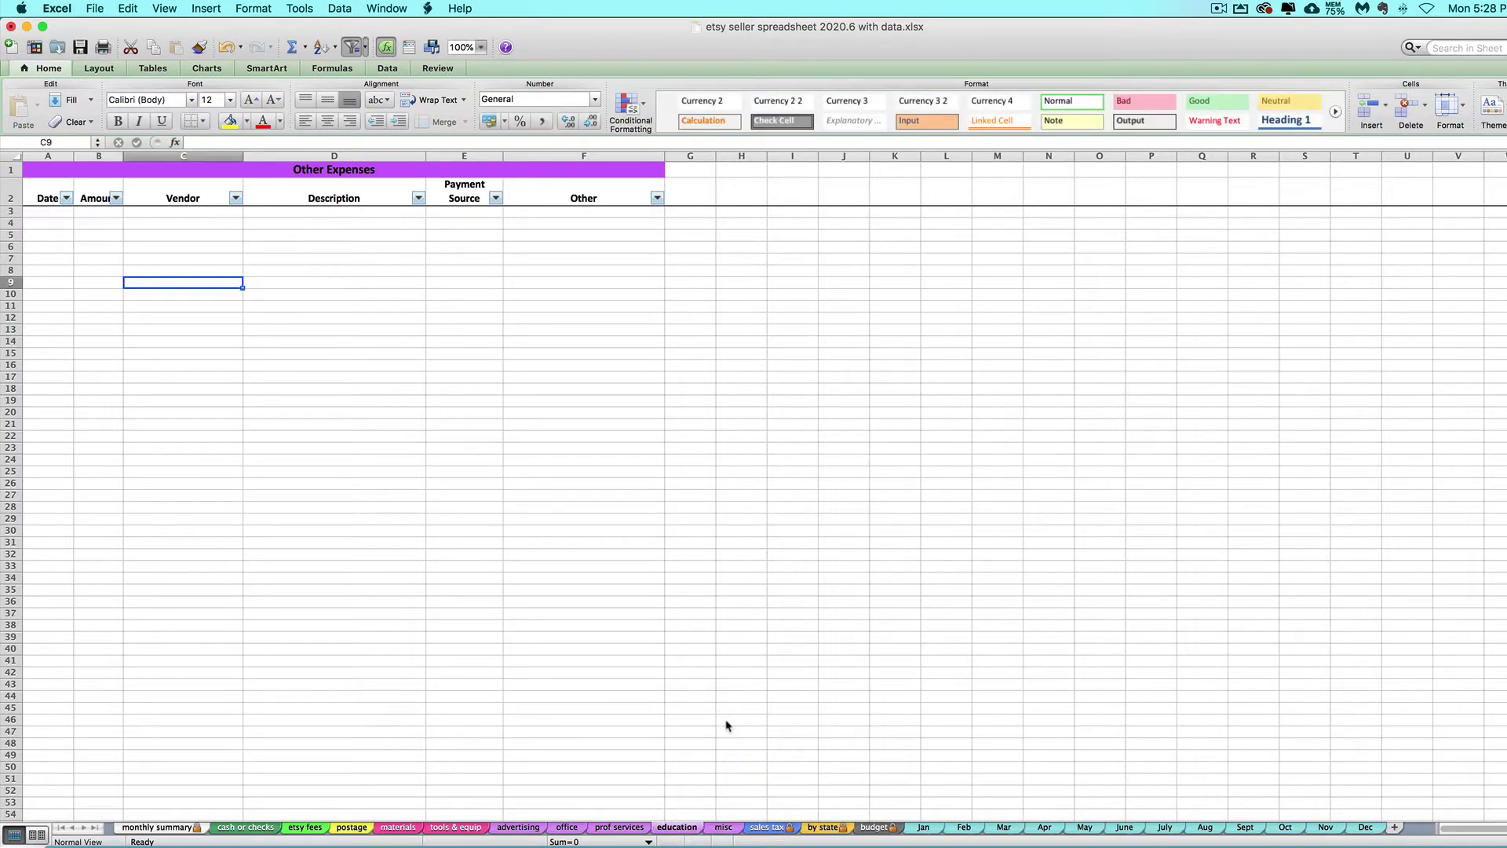
Change the sheet's D1 title to 'Education & Training'.
{"action": "left_click", "coordinate": [304, 168]}
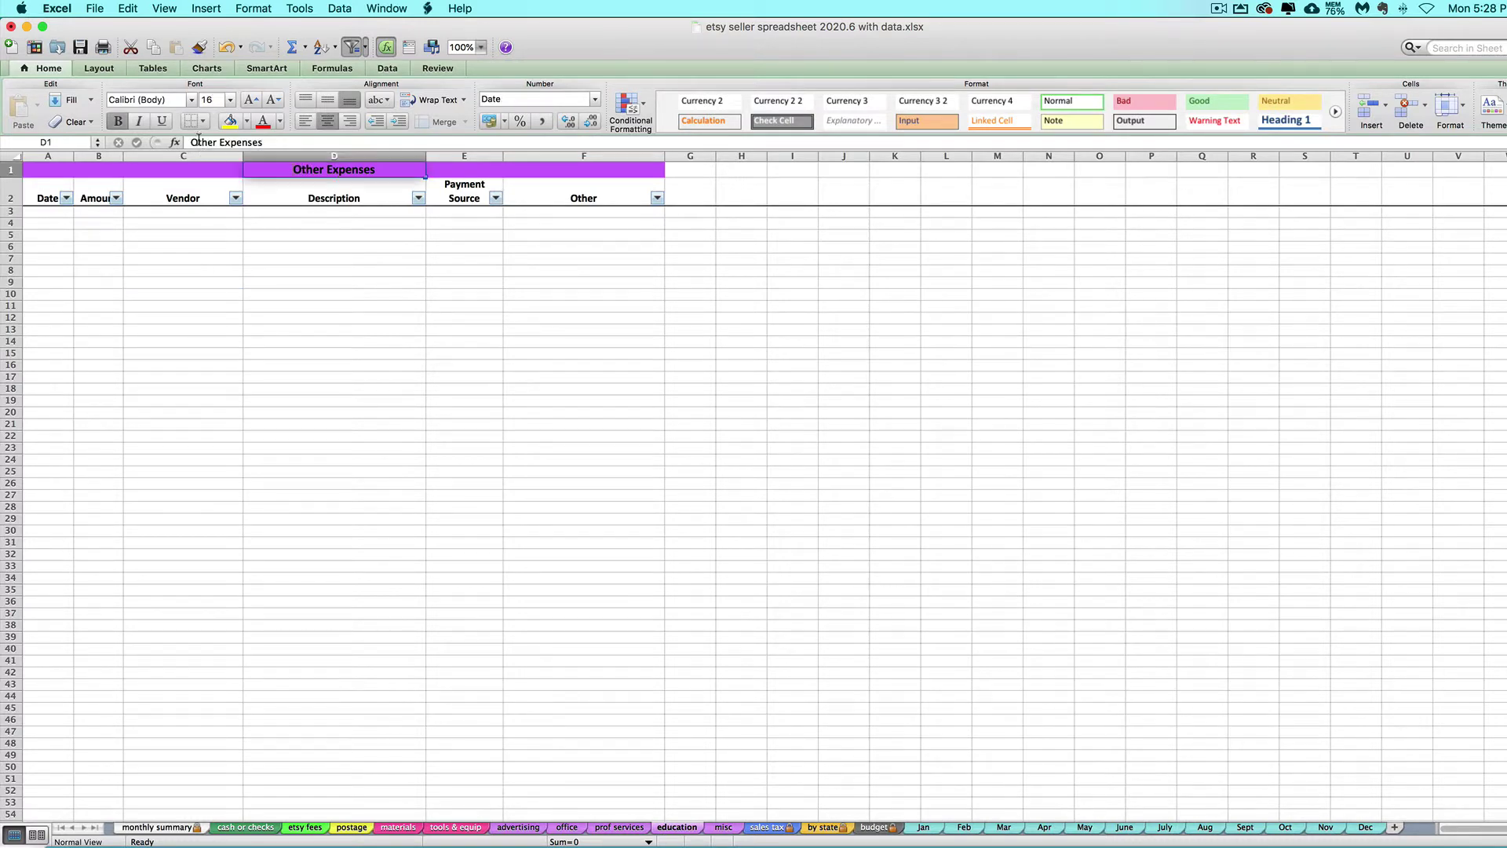
{"action": "type", "text": "Education & Training"}
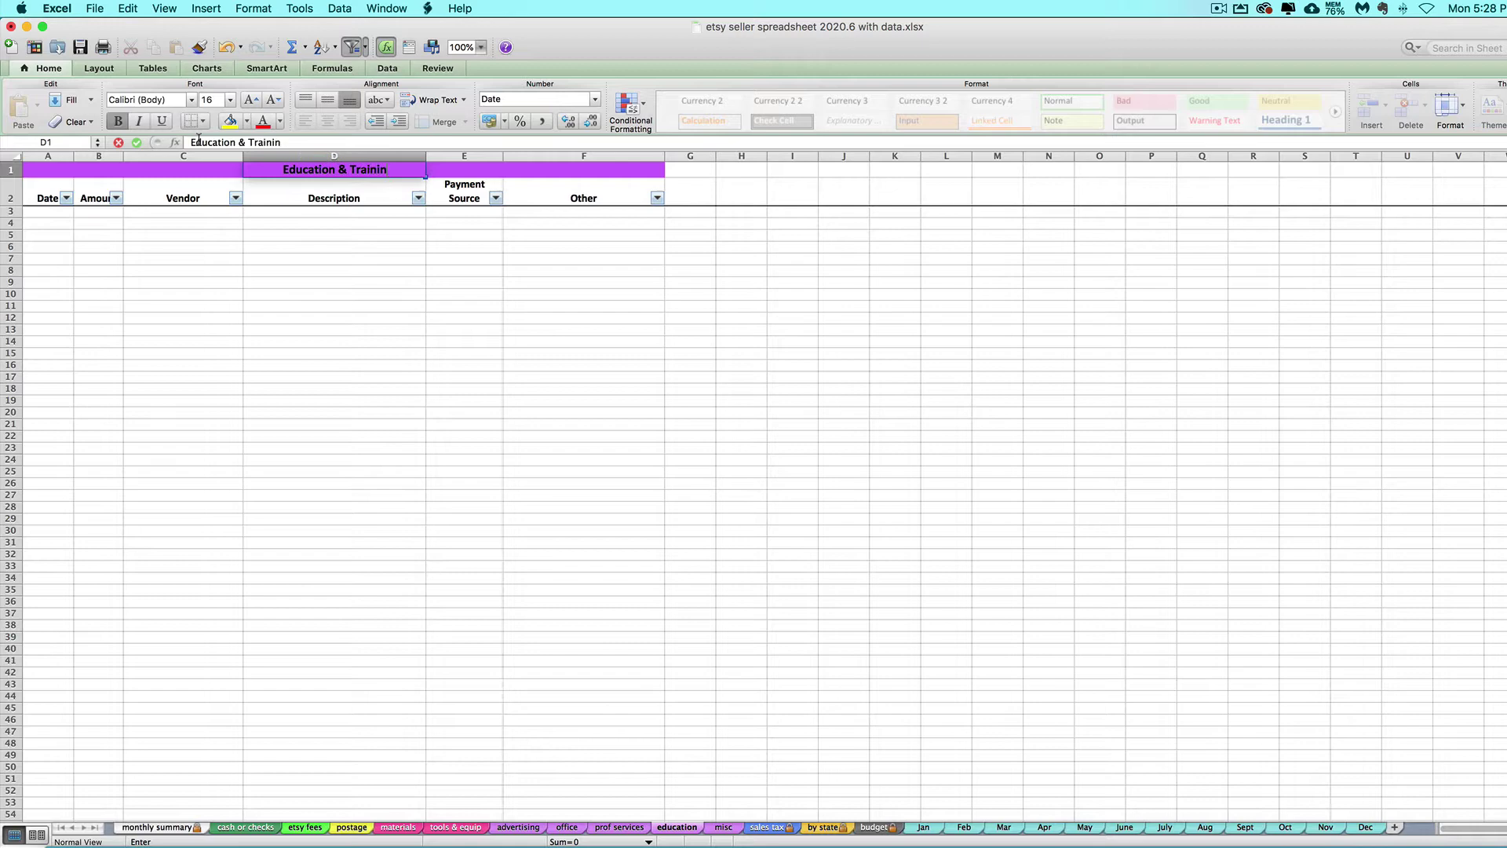
{"action": "key", "text": "Return"}
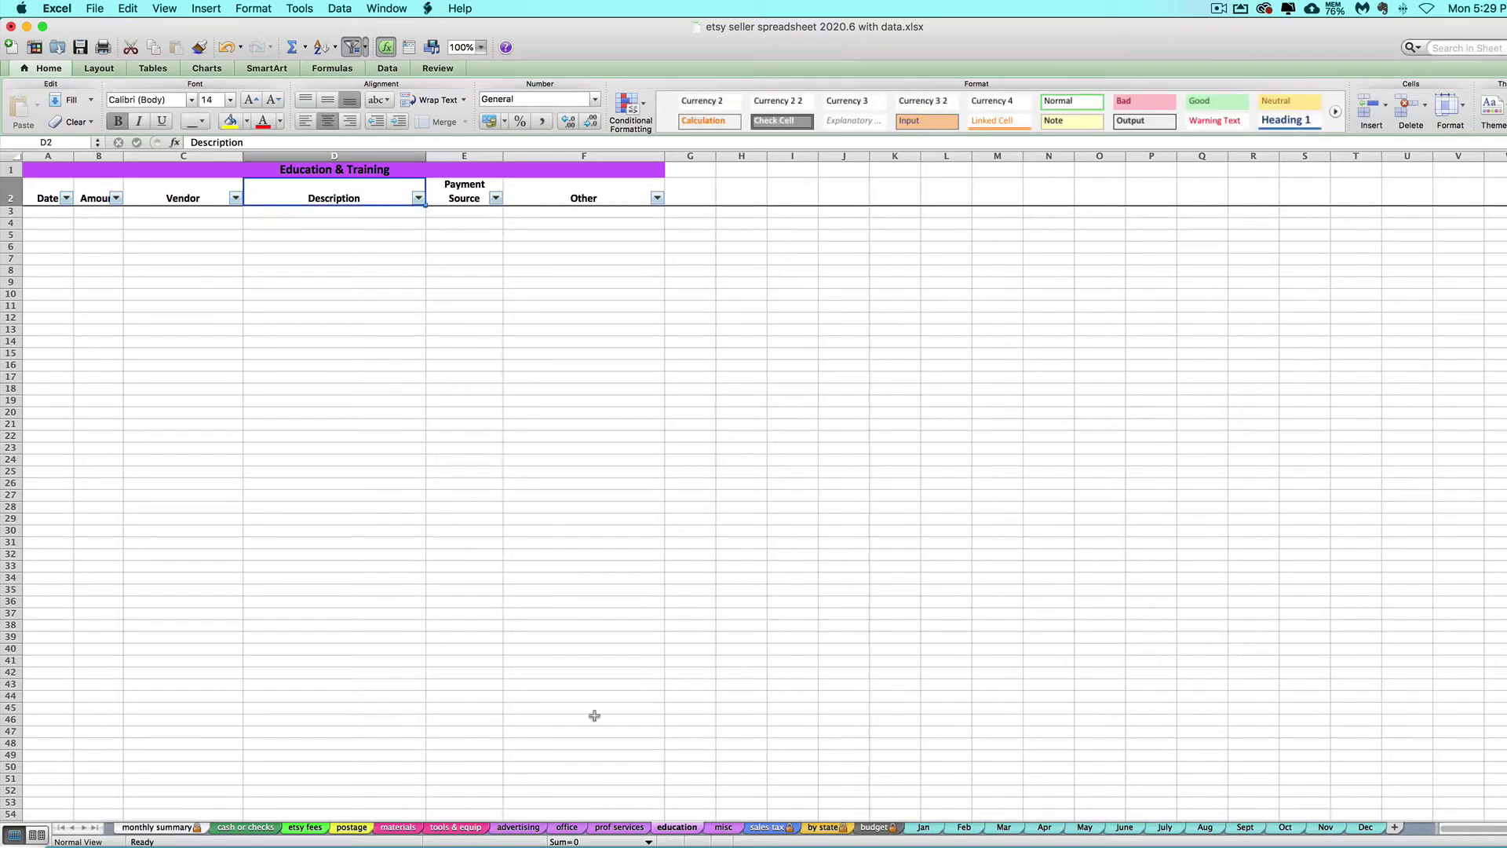
{"action": "left_click", "coordinate": [317, 170]}
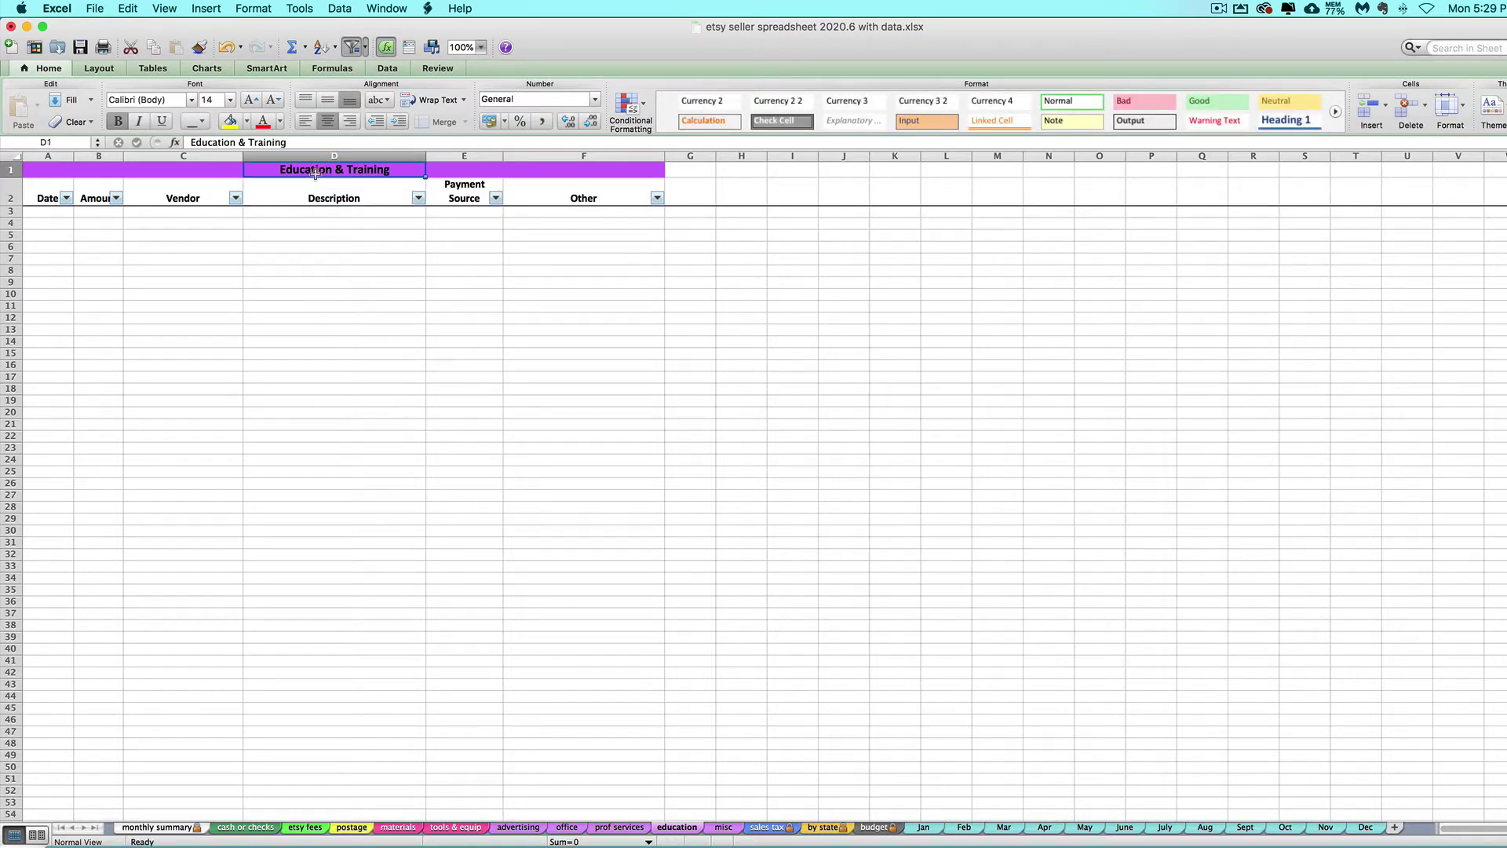
Change the summary's Other expense label in A31 to 'Education & Training'.
{"action": "left_click", "coordinate": [149, 828]}
{"action": "left_click", "coordinate": [83, 680]}
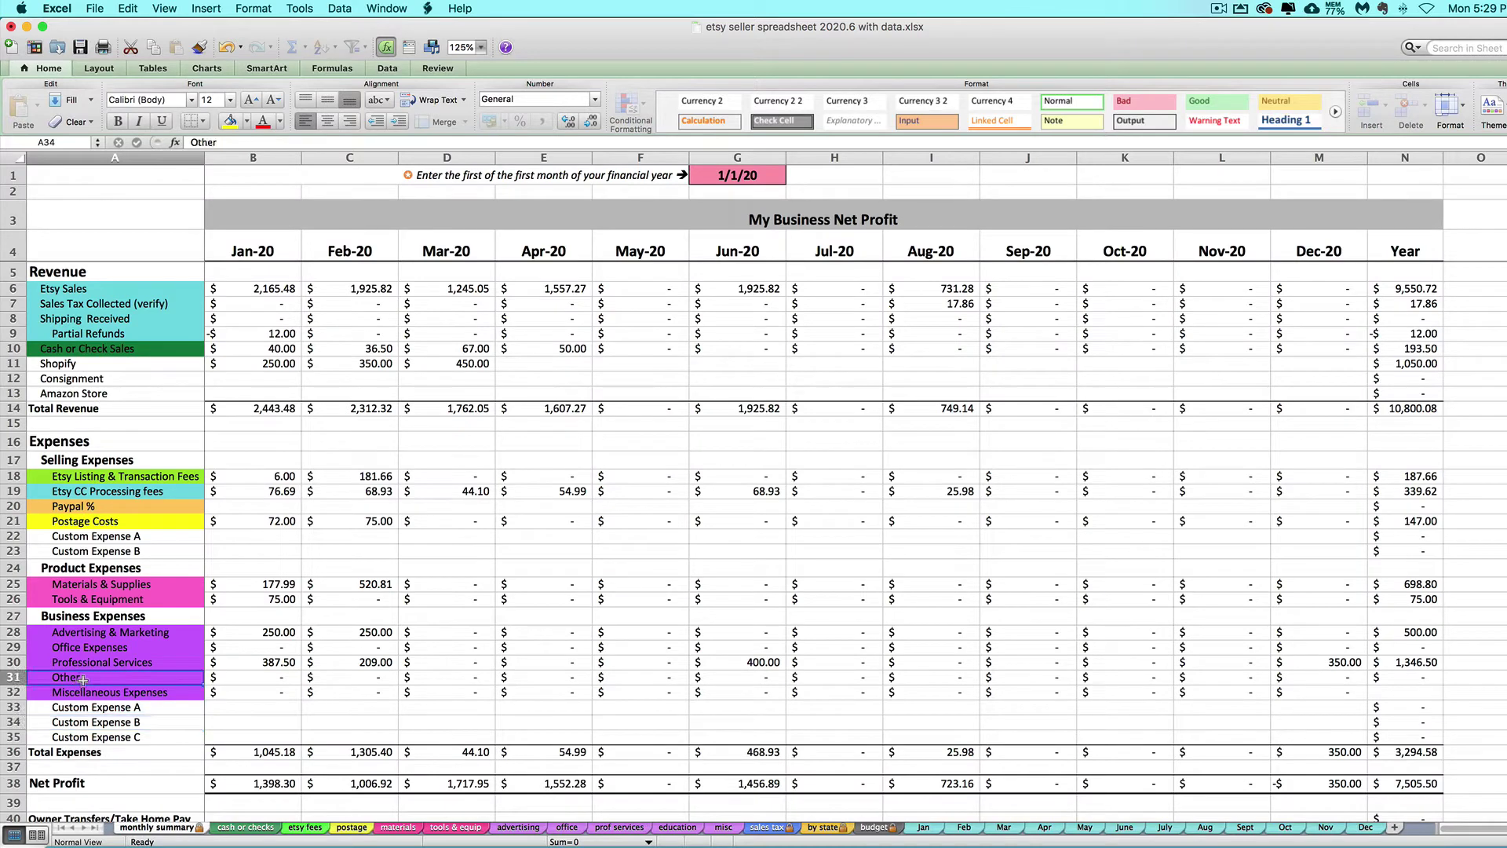
{"action": "type", "text": "Education"}
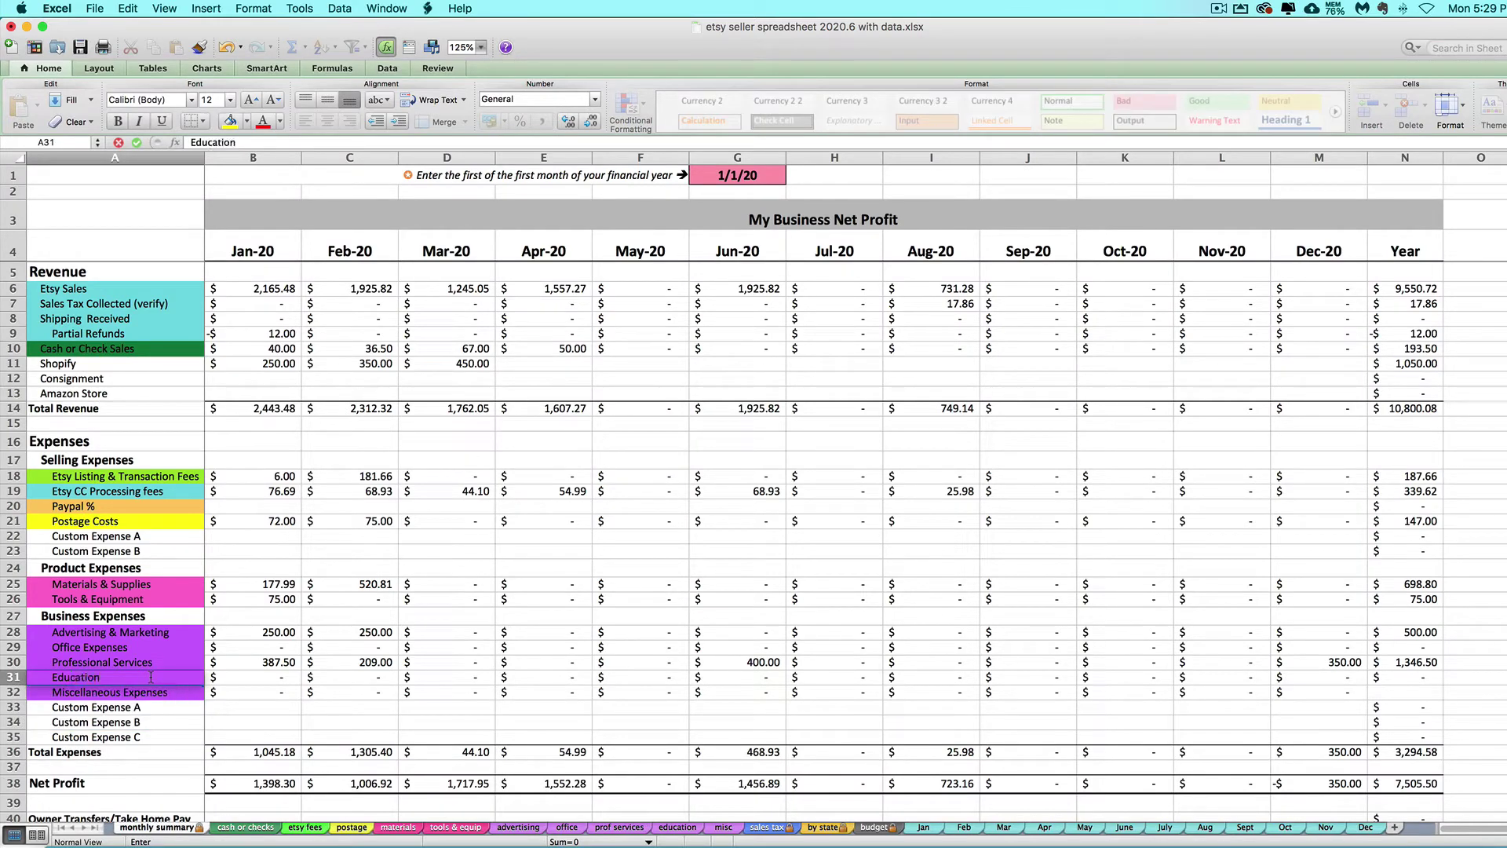
{"action": "type", "text": " & Training"}
{"action": "key", "text": "Return"}
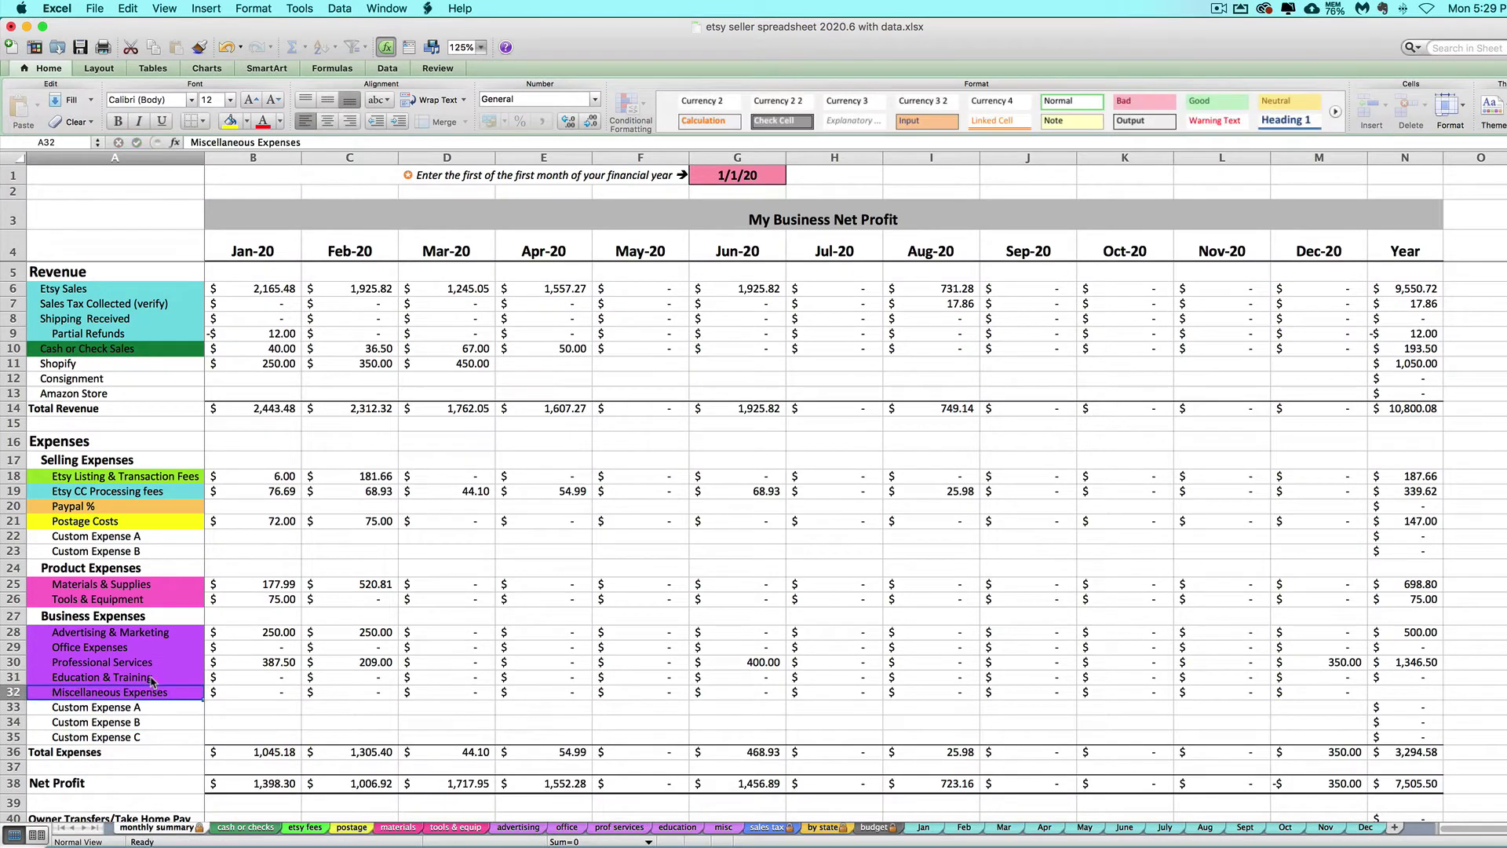
{"action": "left_click", "coordinate": [148, 676]}
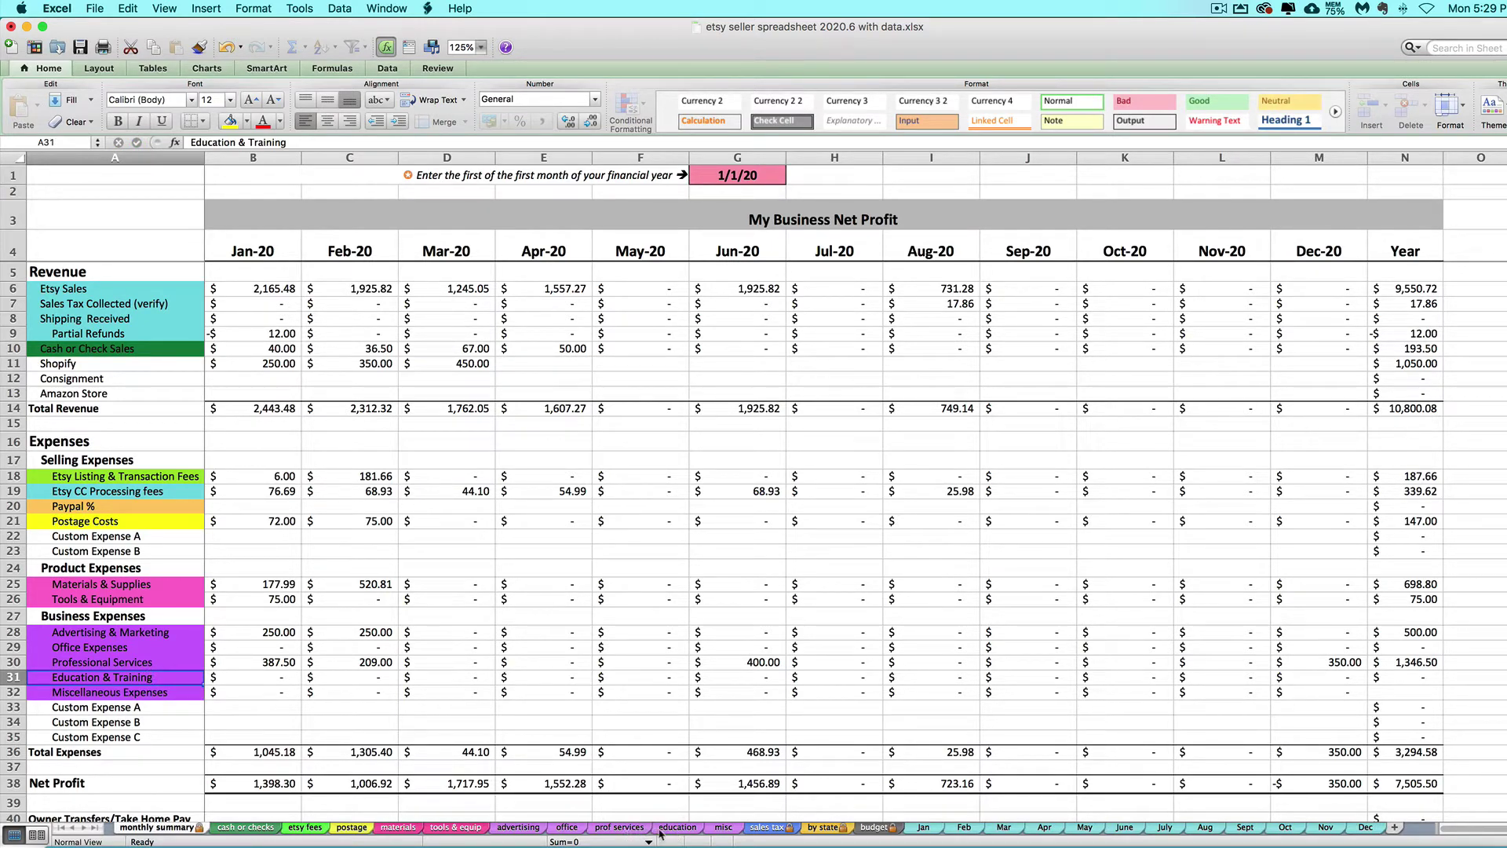
{"action": "left_click_drag", "start_coordinate": [146, 719], "coordinate": [146, 731]}
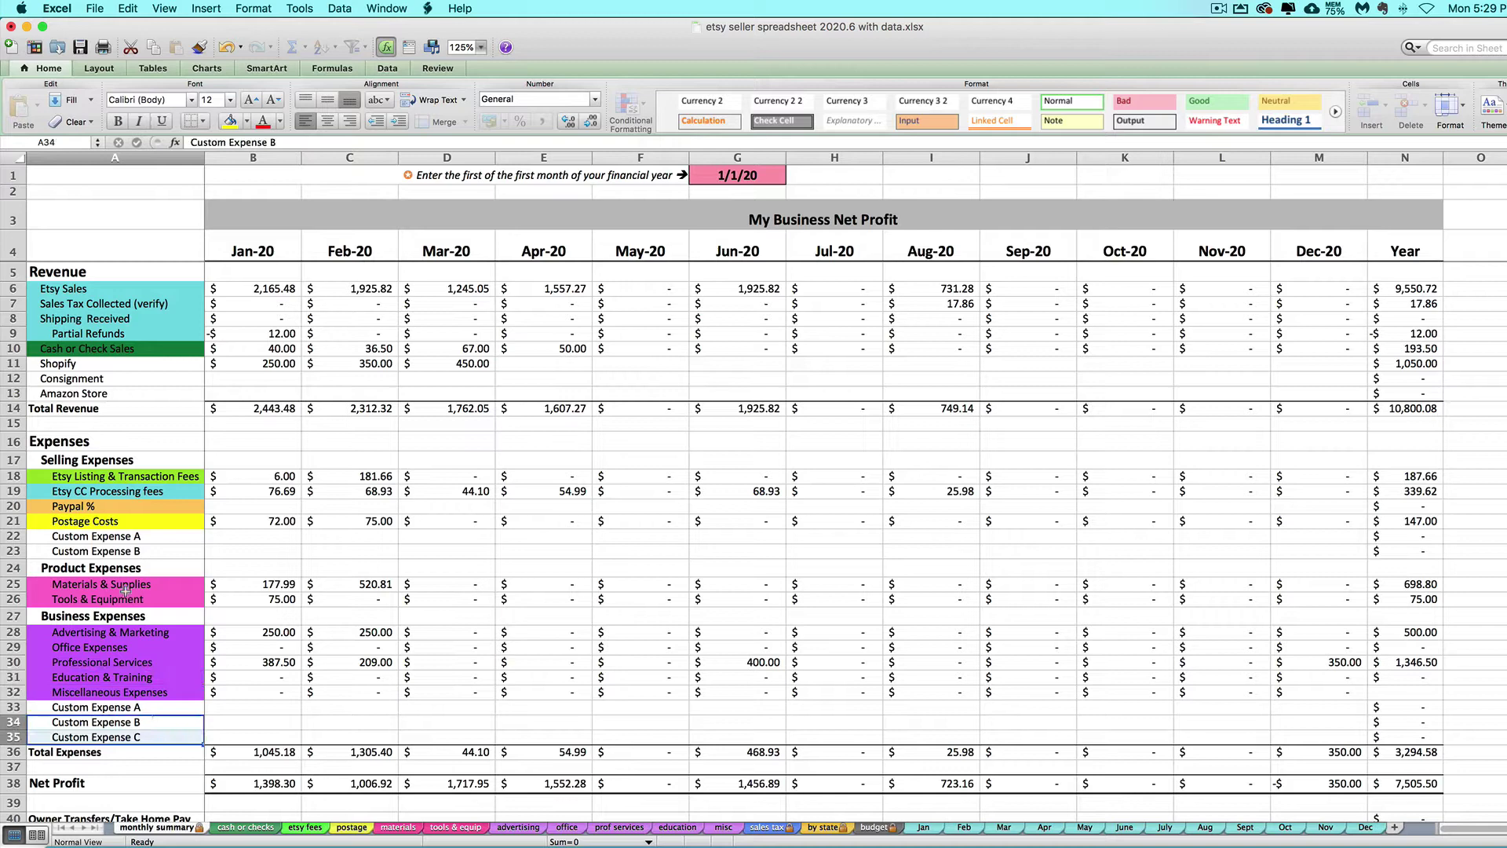
{"action": "left_click", "coordinate": [724, 827]}
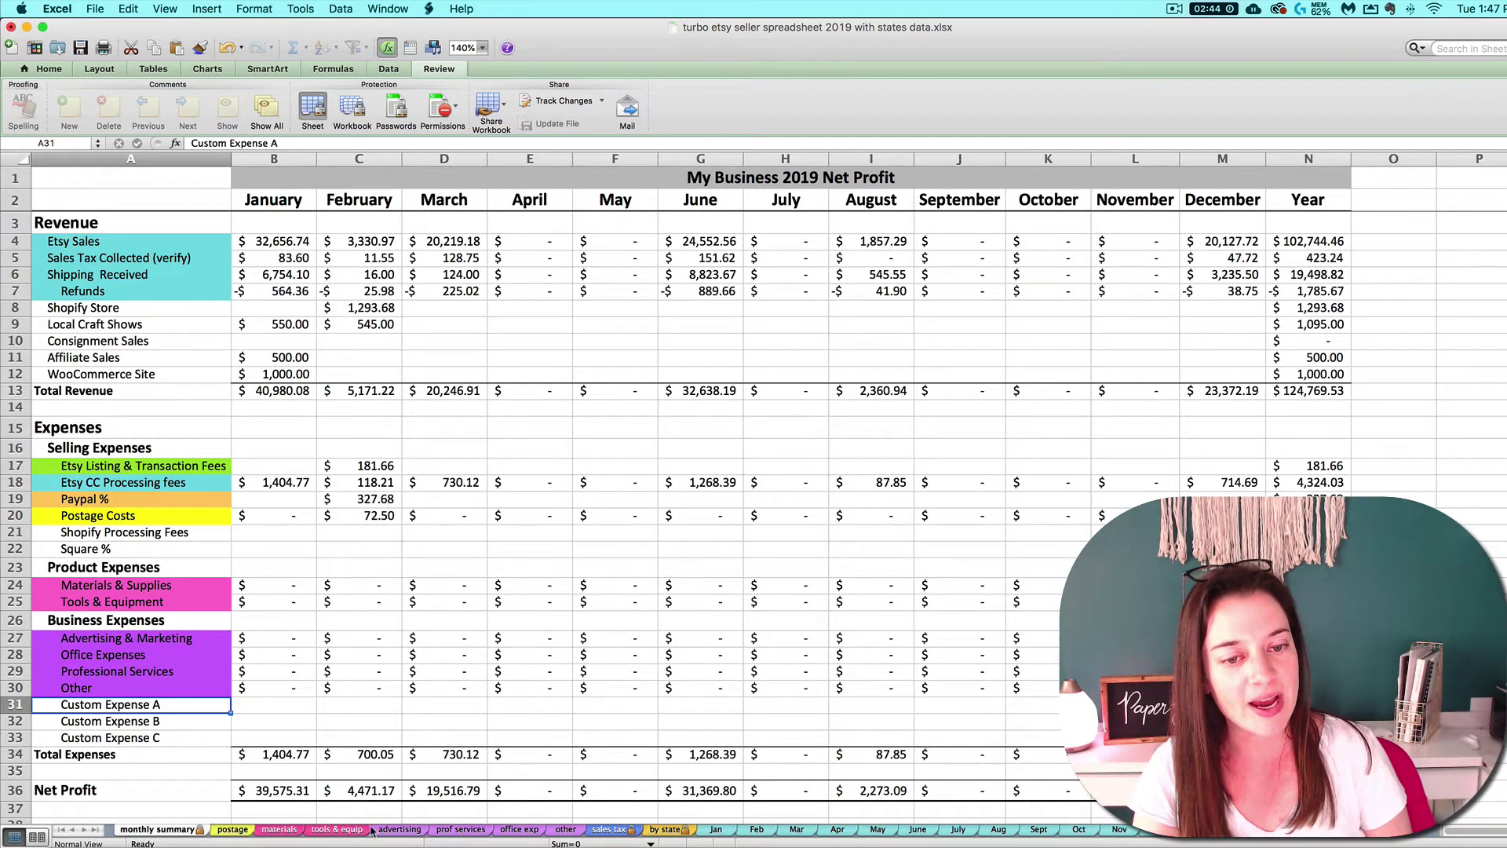
On the Professional Services sheet, enter a 1/15/19 expense of $75.00 in row 3.
{"action": "left_click", "coordinate": [460, 828]}
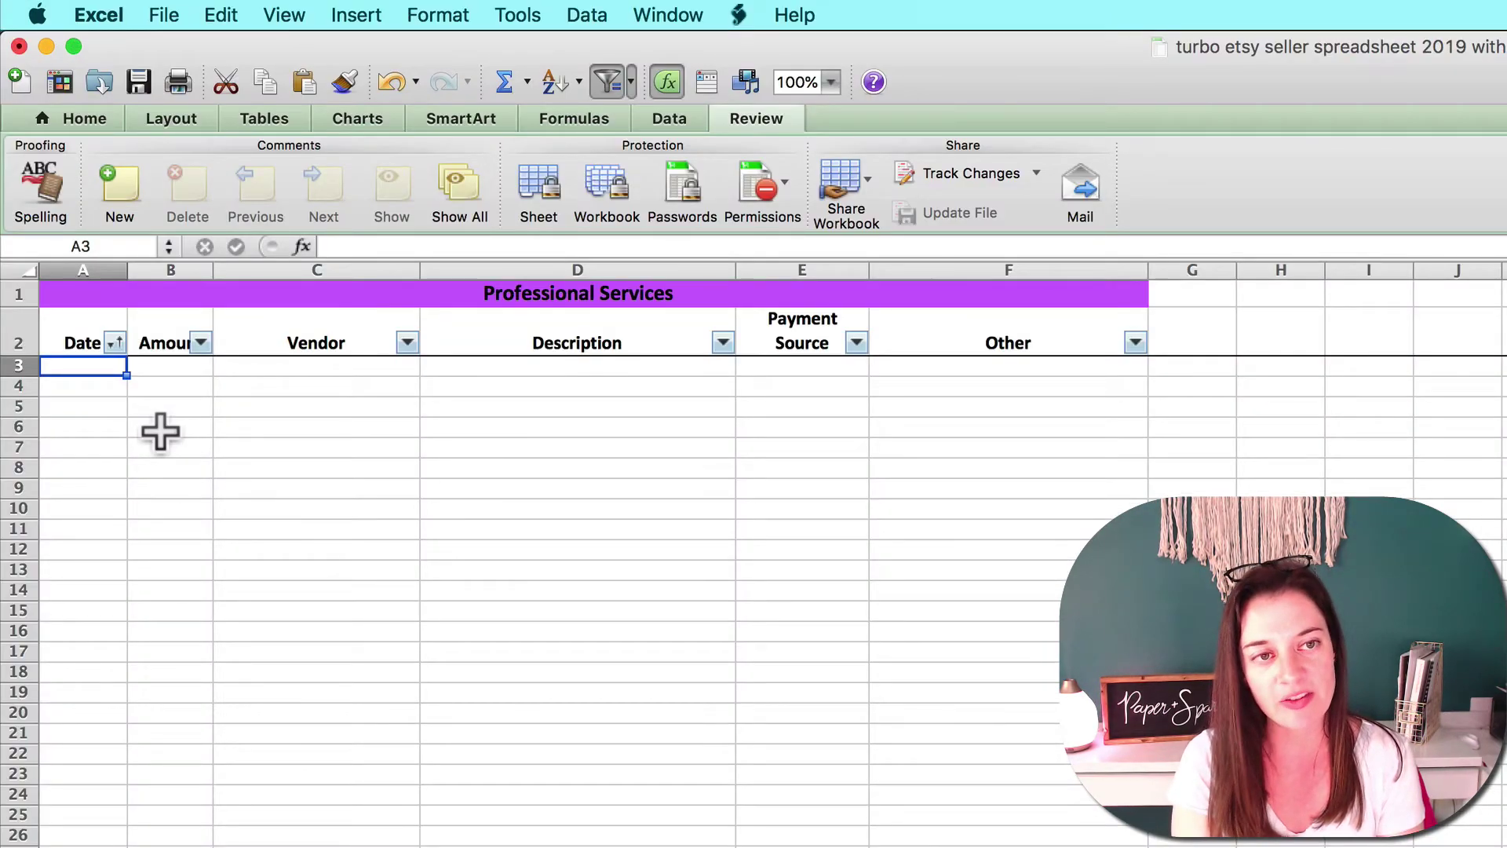
{"action": "type", "text": "1/15/19"}
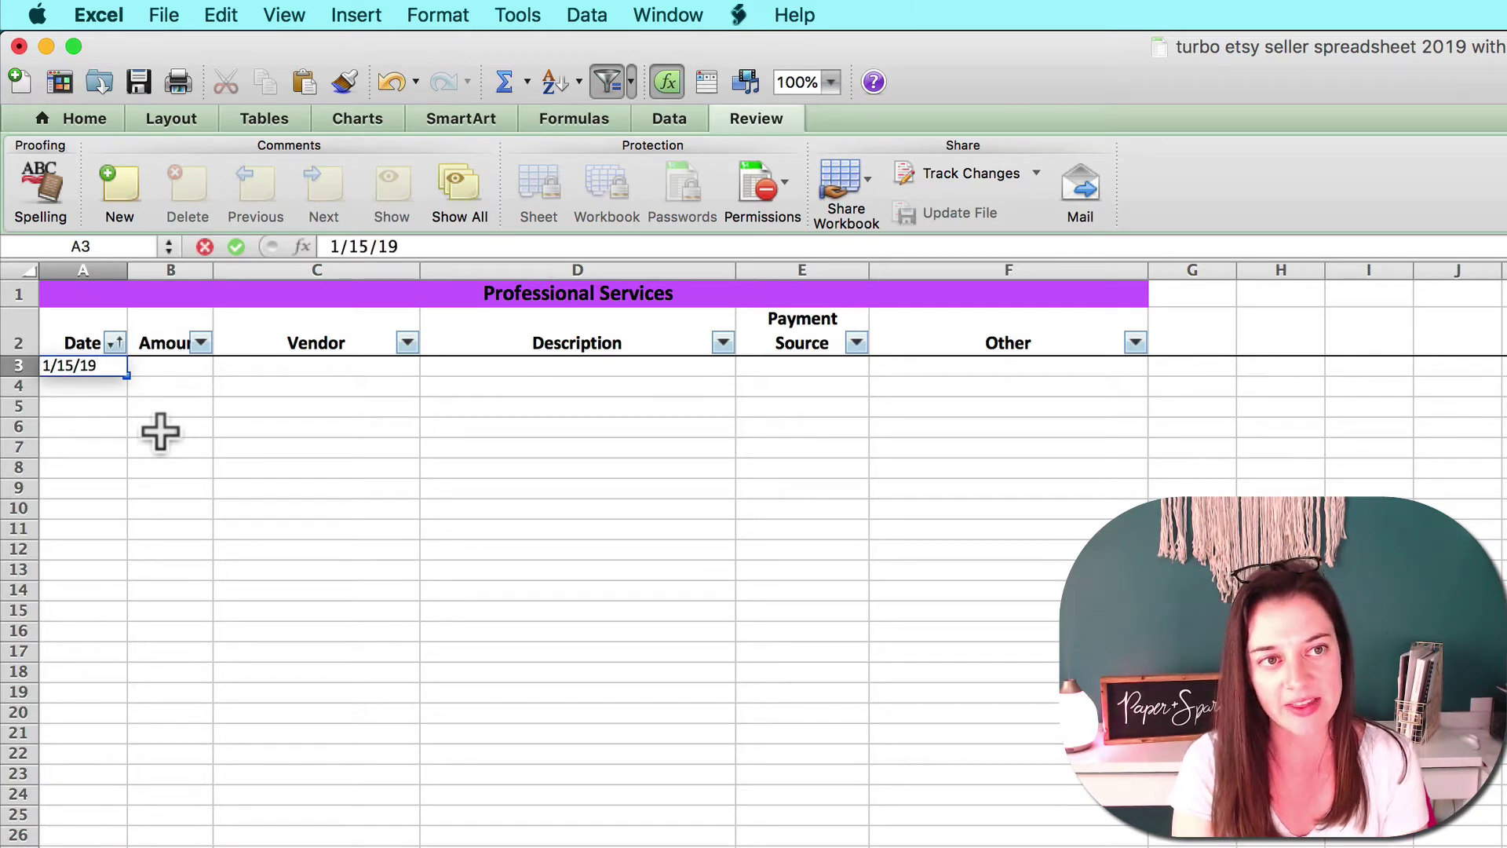
{"action": "key", "text": "Tab"}
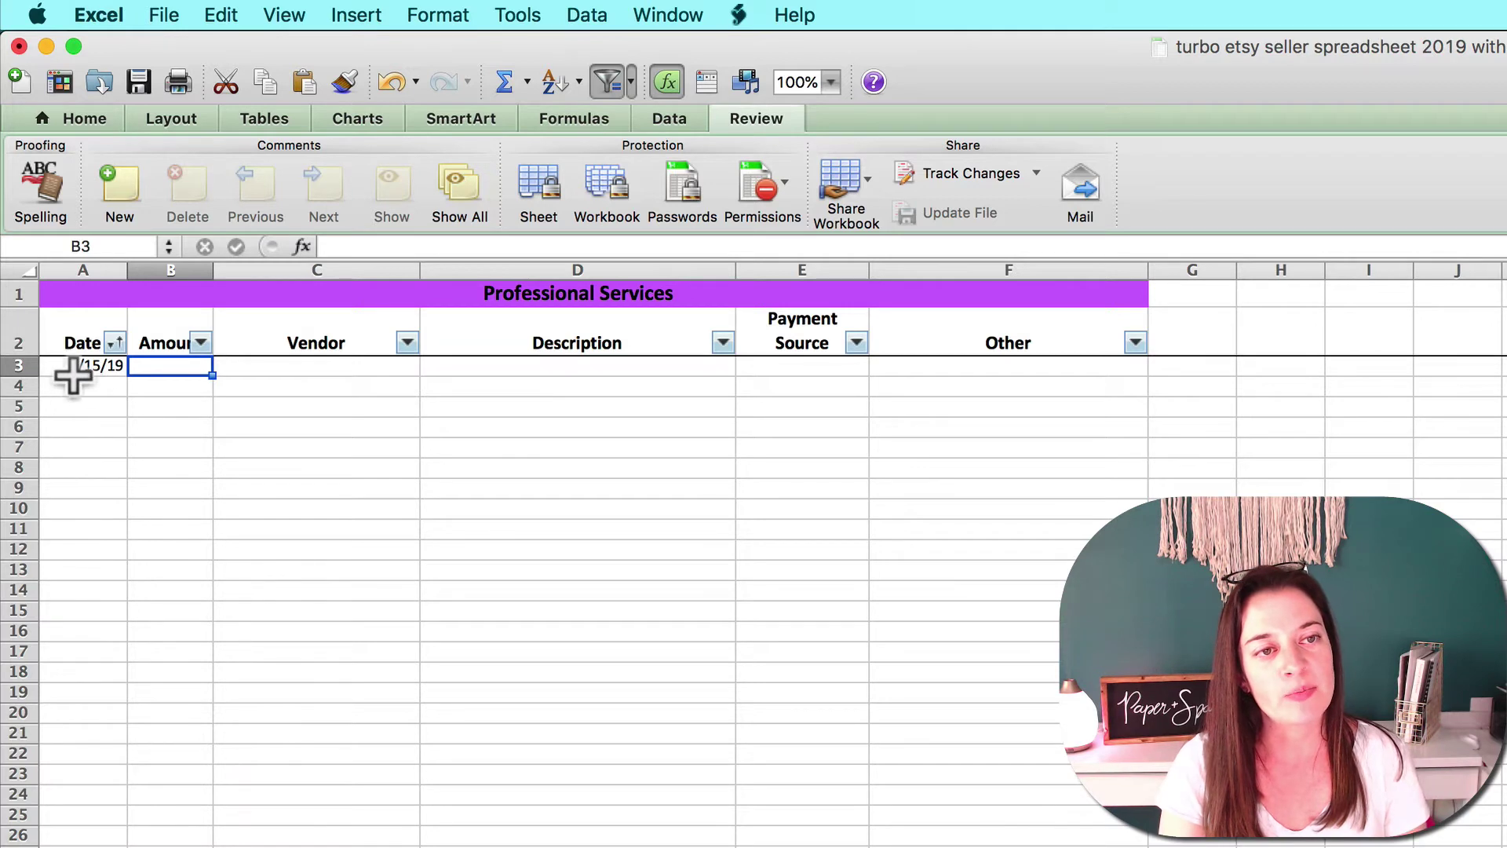
{"action": "left_click", "coordinate": [118, 372]}
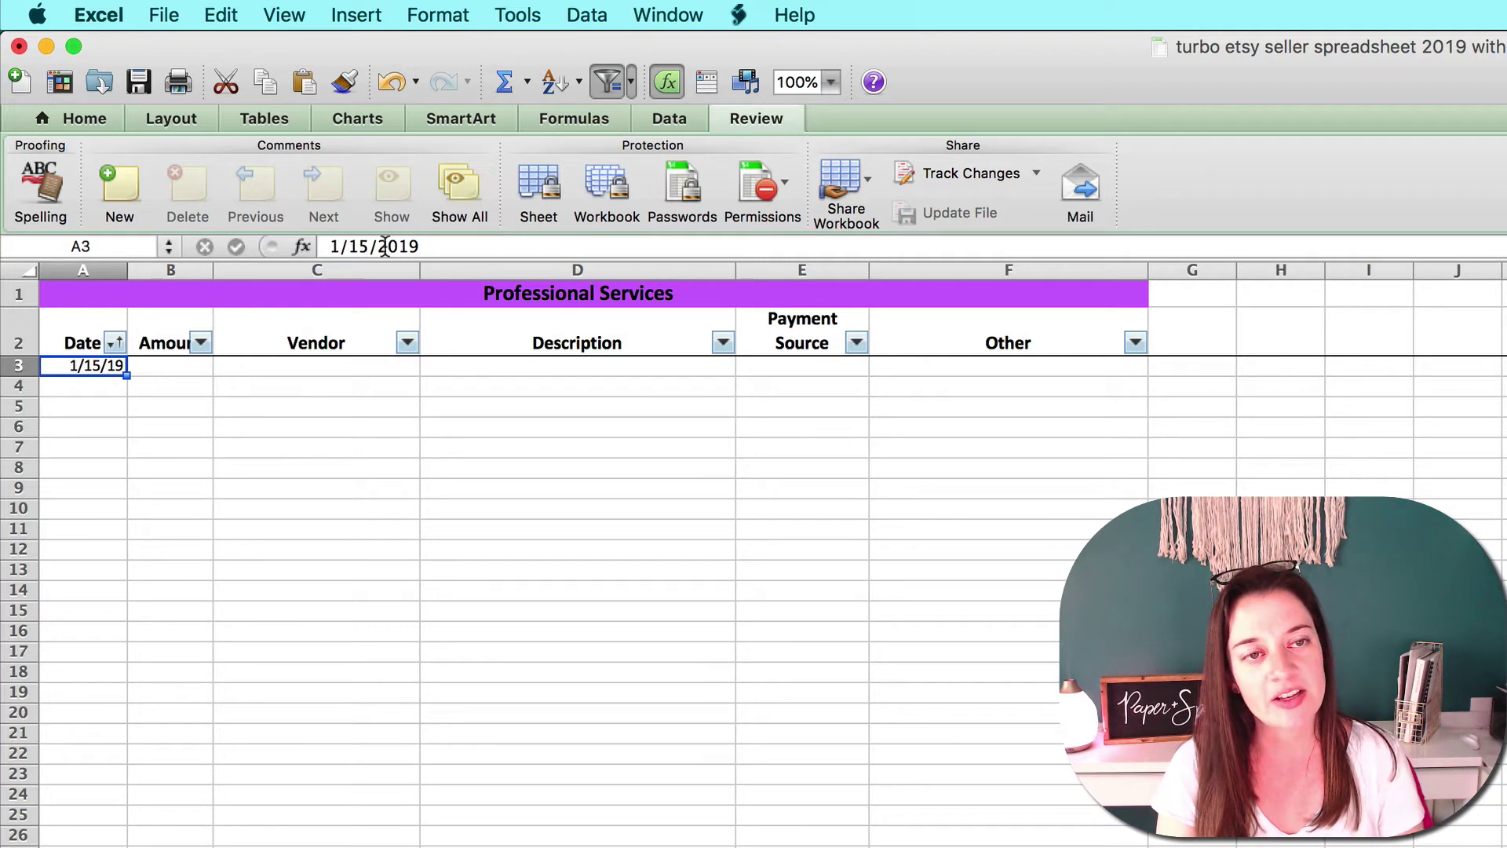
{"action": "left_click", "coordinate": [204, 375]}
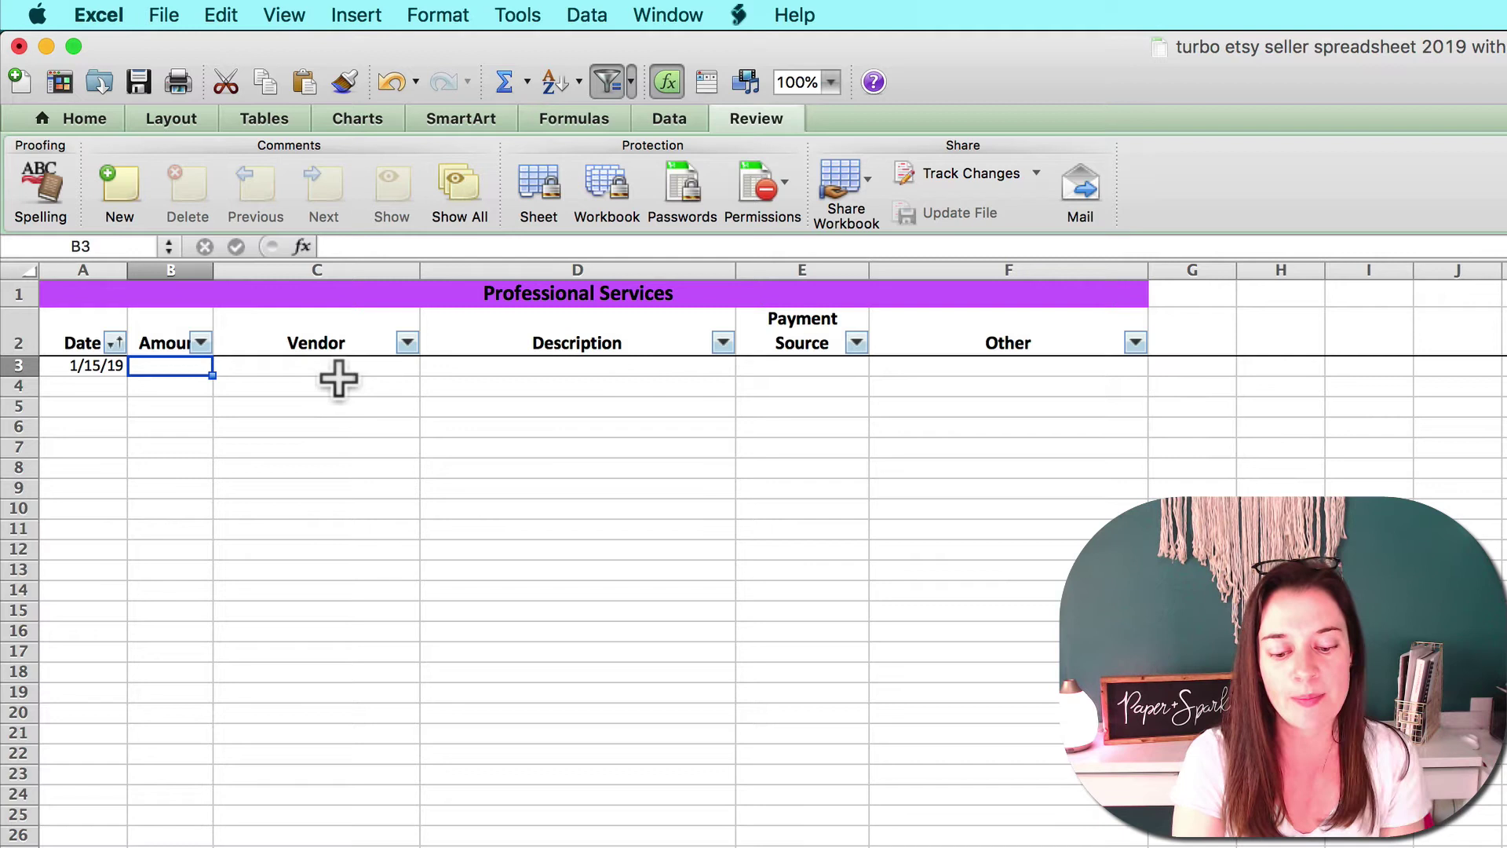
{"action": "type", "text": "75"}
{"action": "key", "text": "Tab"}
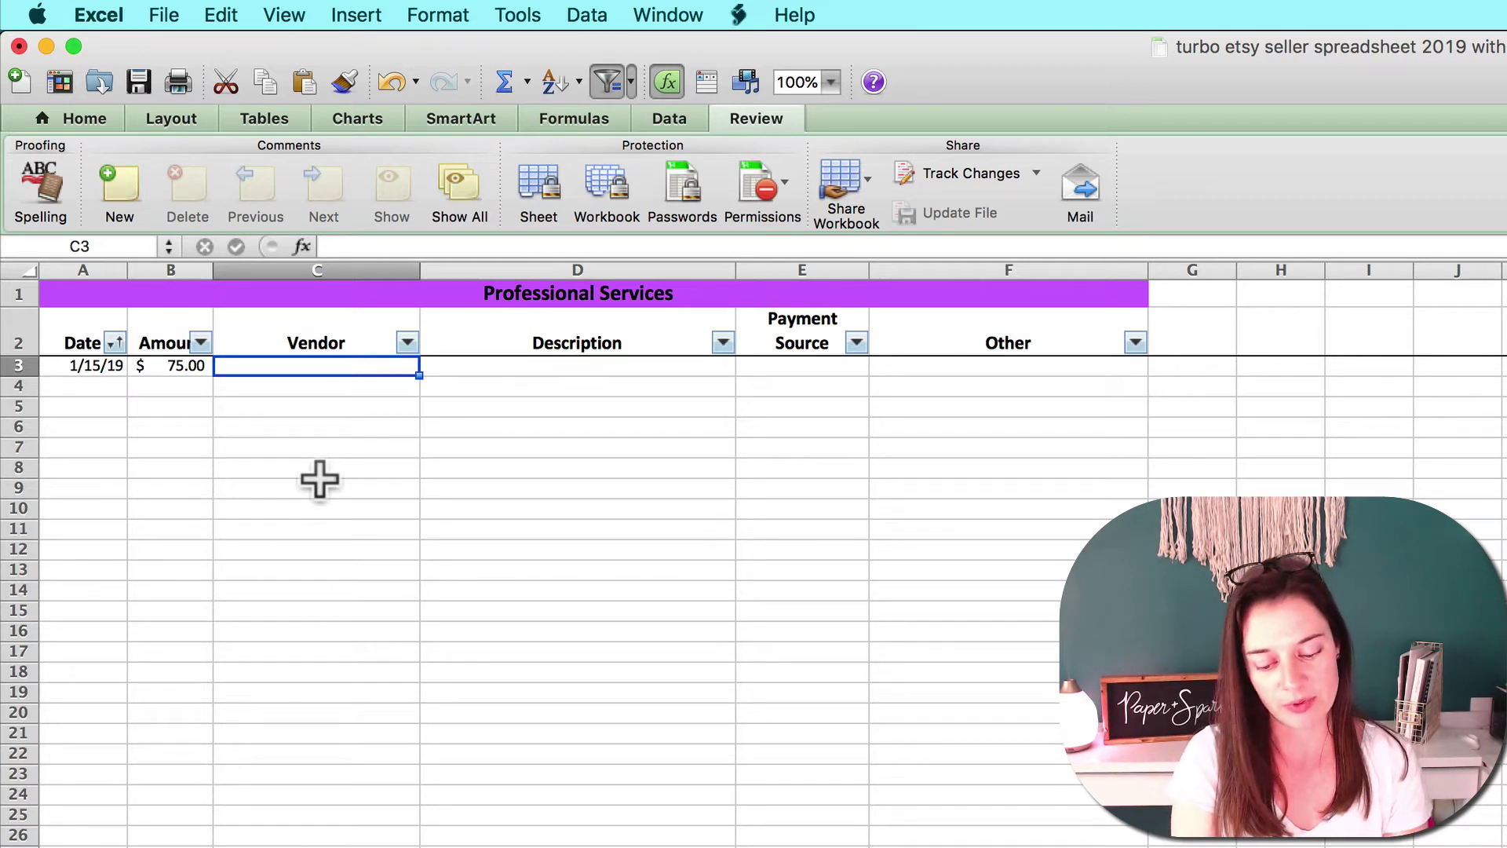
Fill in the vendor's name, the 'legal consultation' description and paypal as the payment source.
{"action": "key", "text": "Tab"}
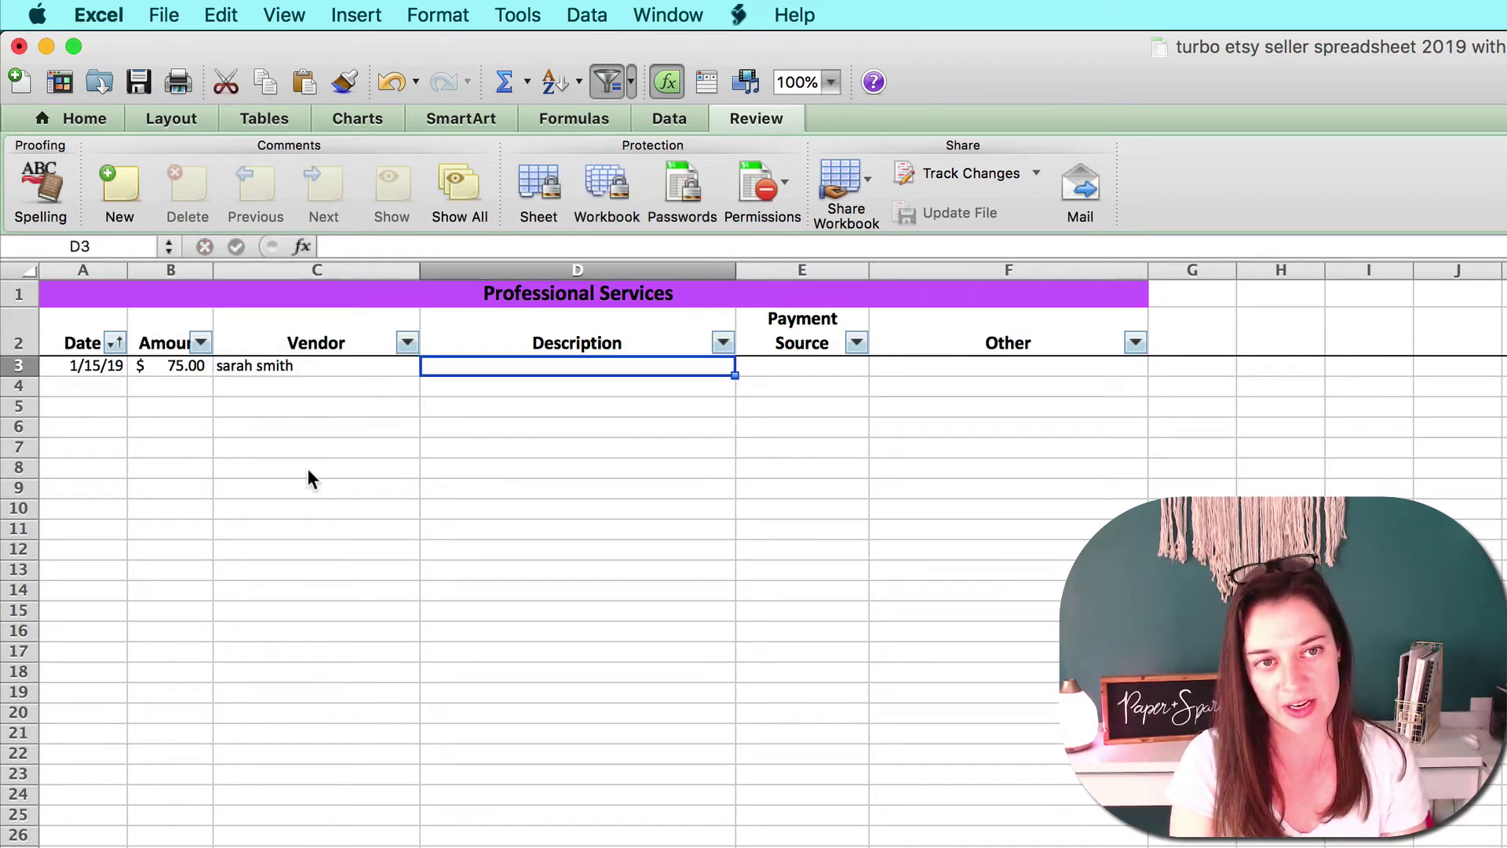
{"action": "type", "text": "law"}
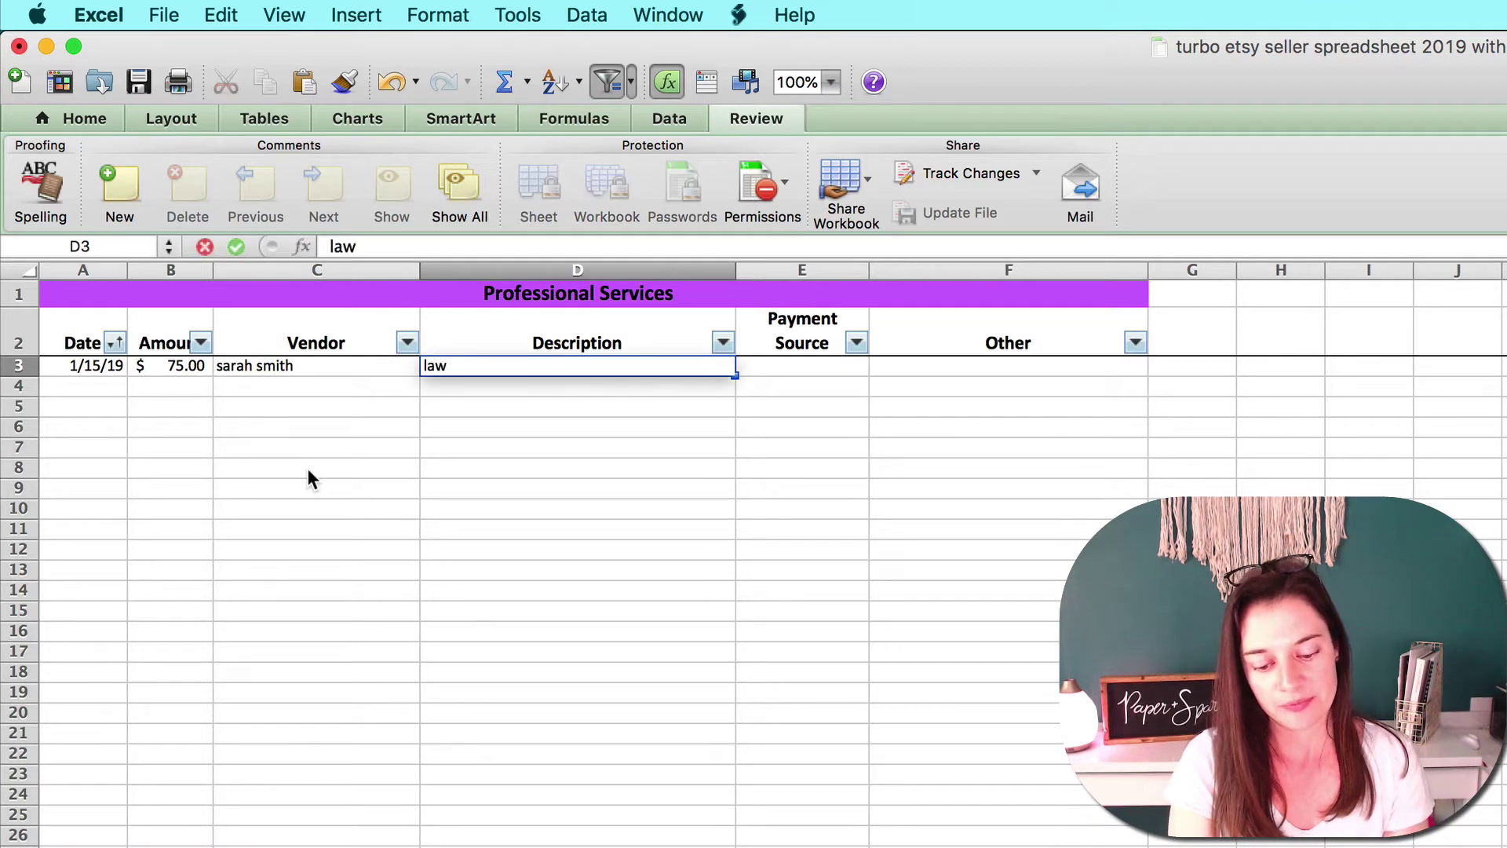
{"action": "key", "text": "BackSpace"}
{"action": "type", "text": "egal"}
{"action": "key", "text": "BackSpace"}
{"action": "key", "text": "BackSpace"}
{"action": "key", "text": "BackSpace"}
{"action": "key", "text": "BackSpace"}
{"action": "key", "text": "BackSpace"}
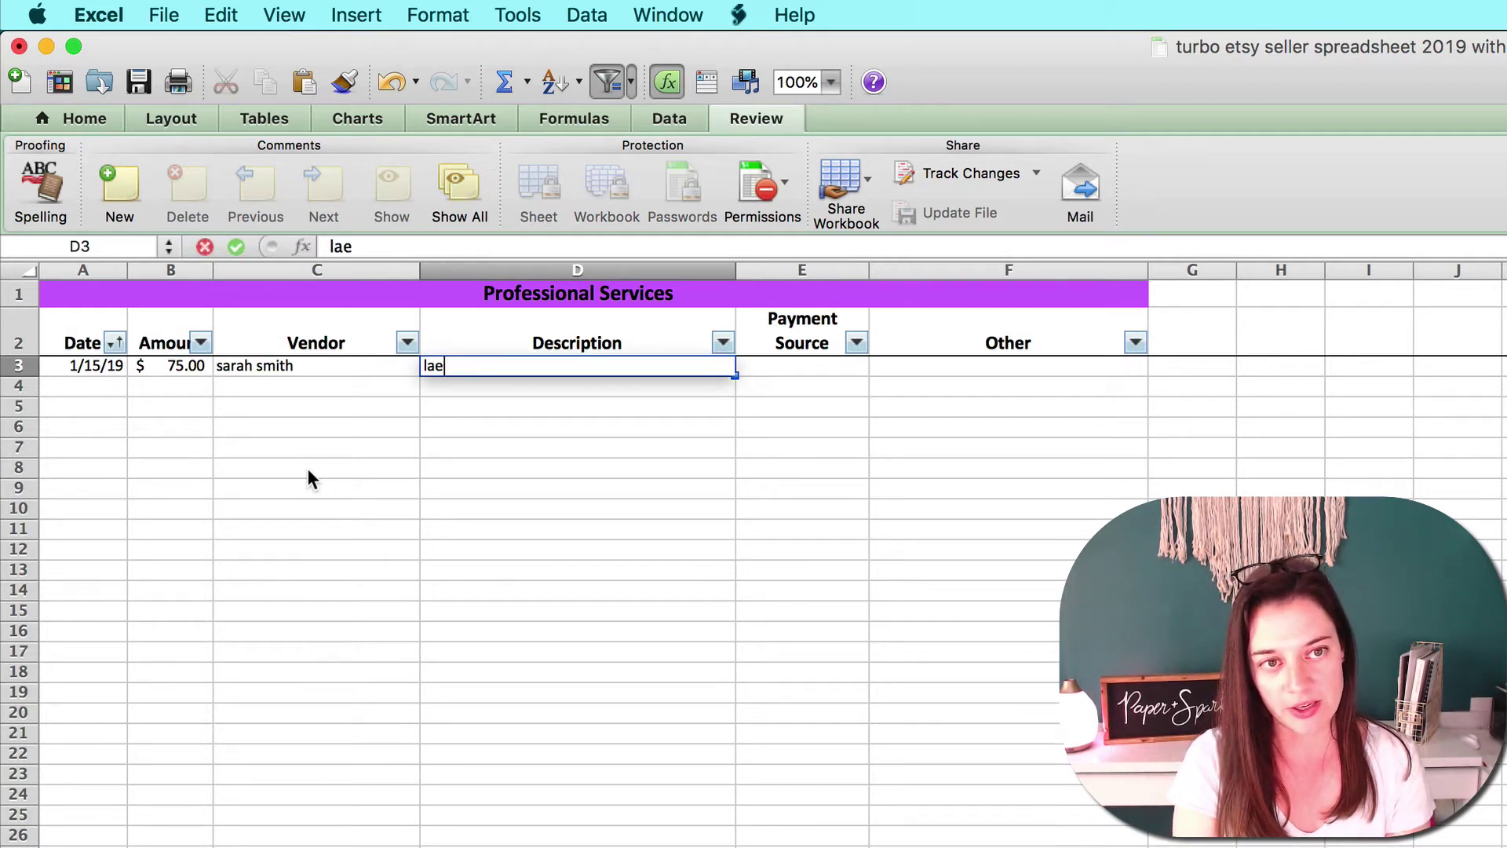
{"action": "type", "text": "egal consultation"}
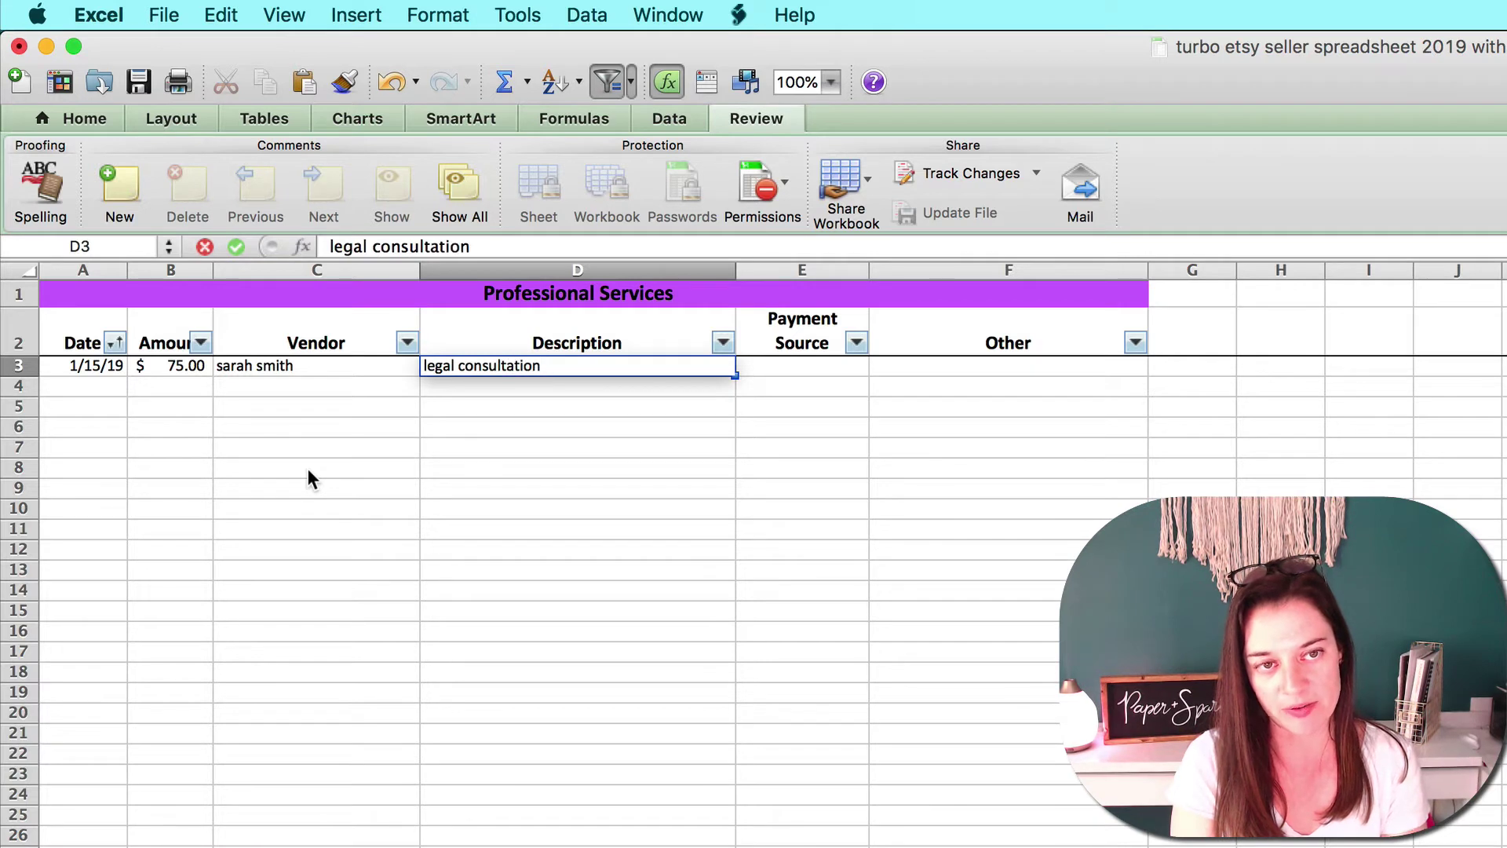
{"action": "key", "text": "Tab"}
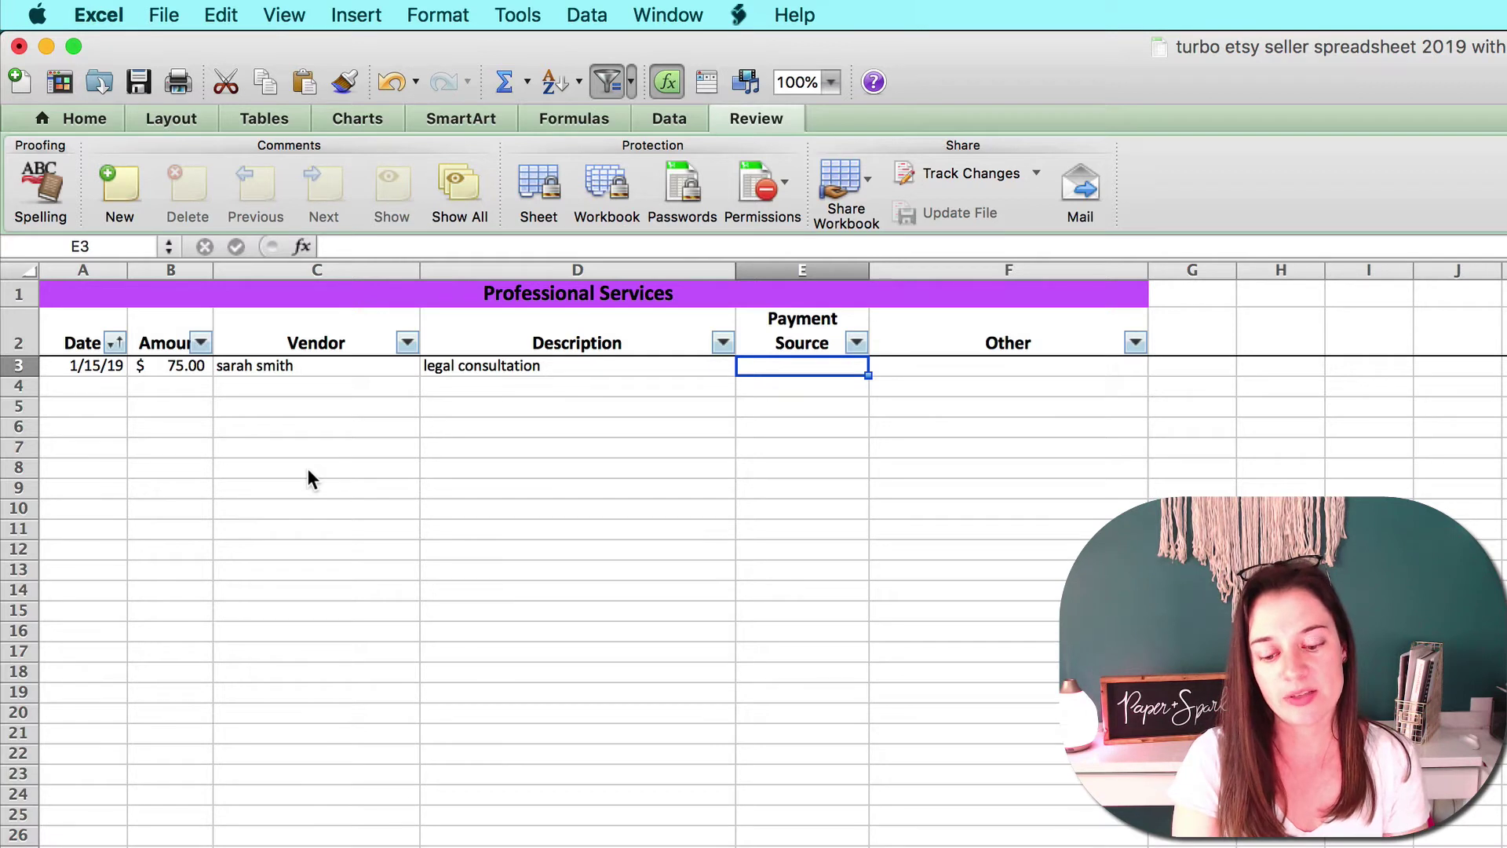
{"action": "type", "text": "paypal"}
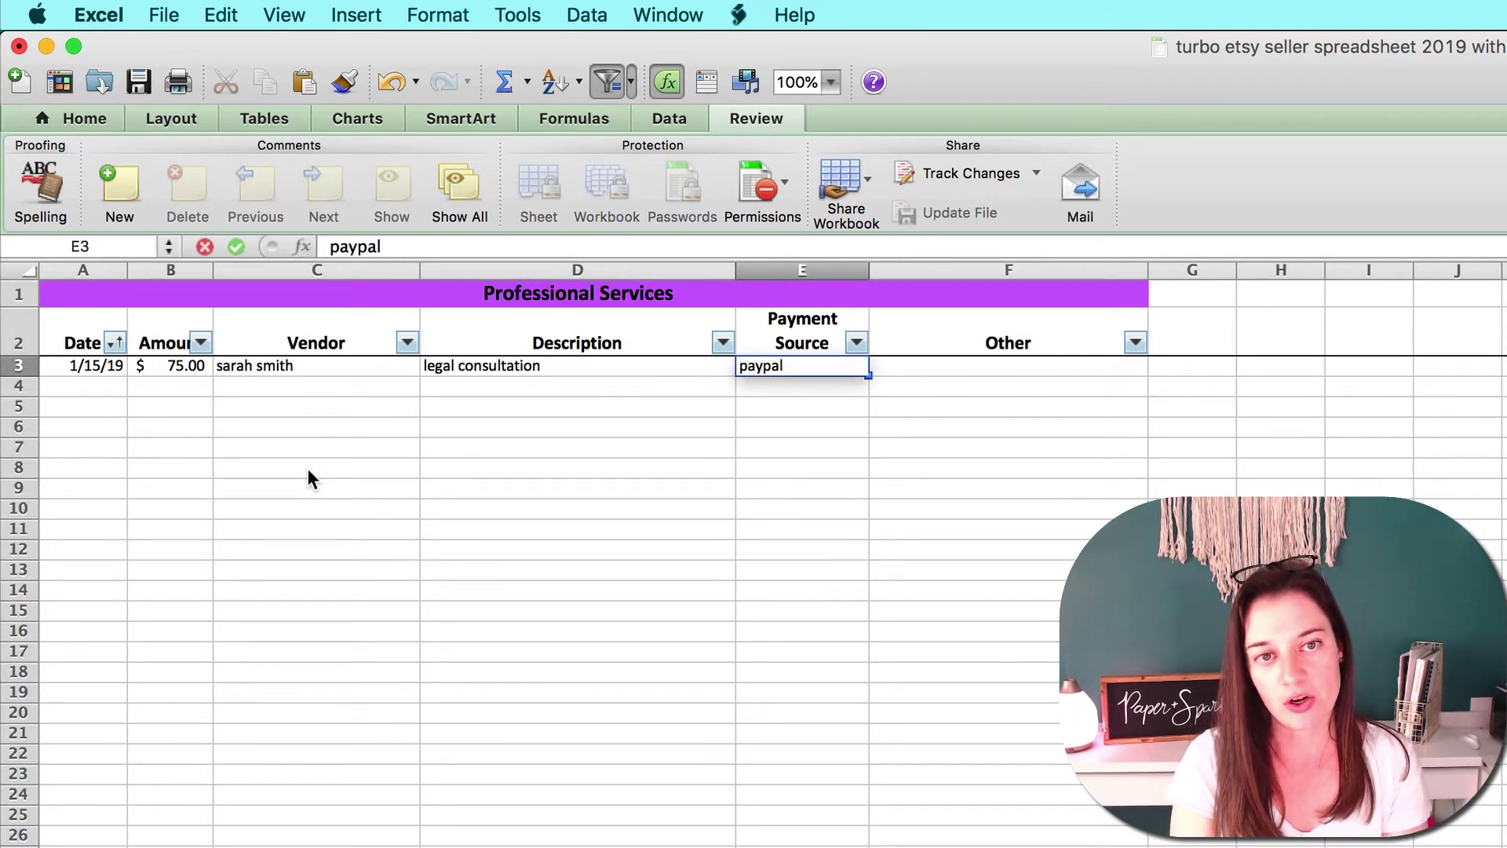
{"action": "key", "text": "Tab"}
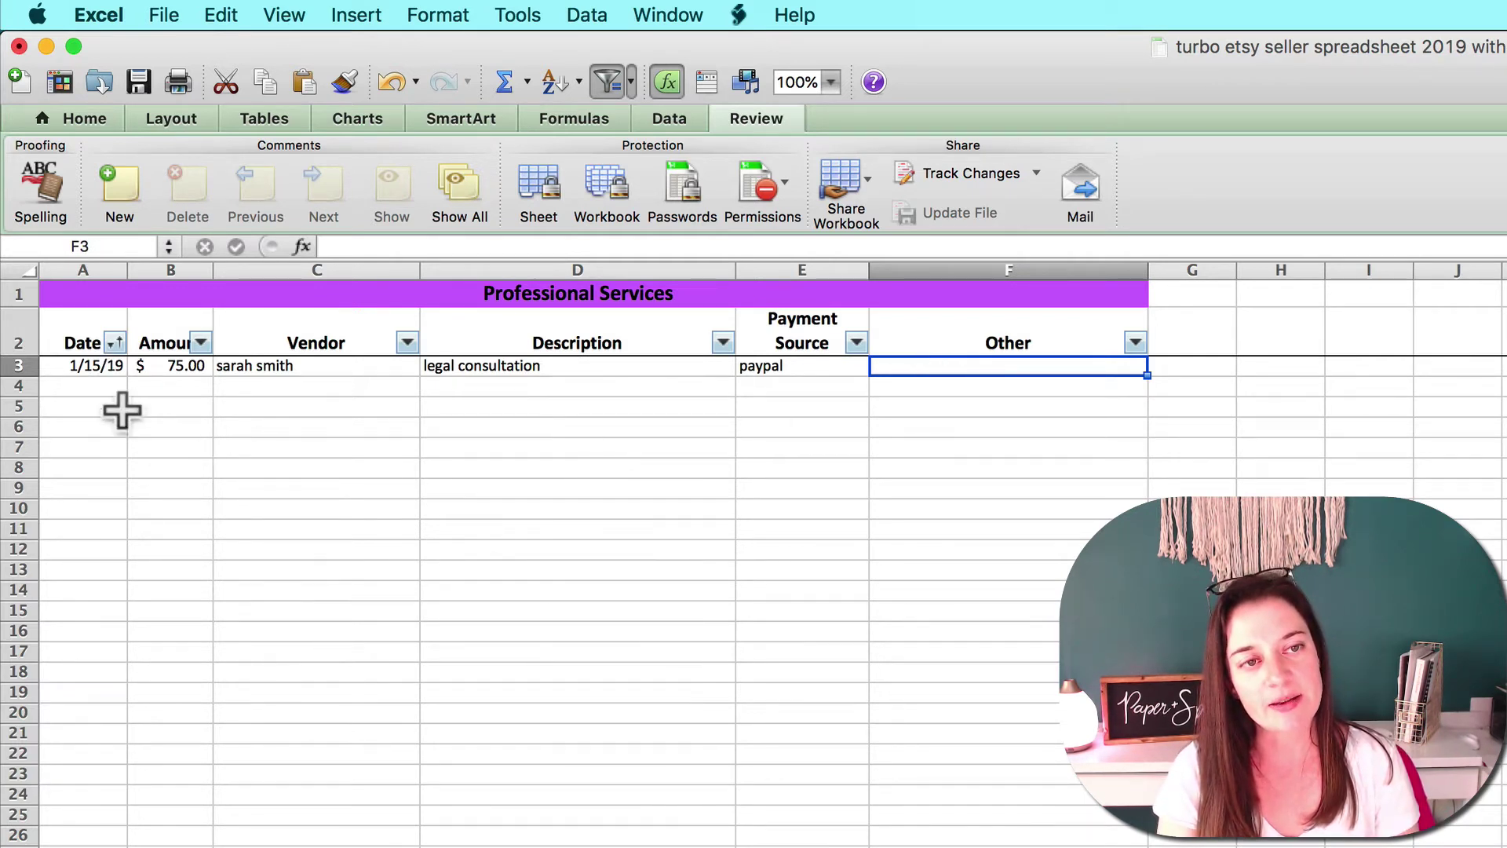
{"action": "left_click", "coordinate": [90, 369]}
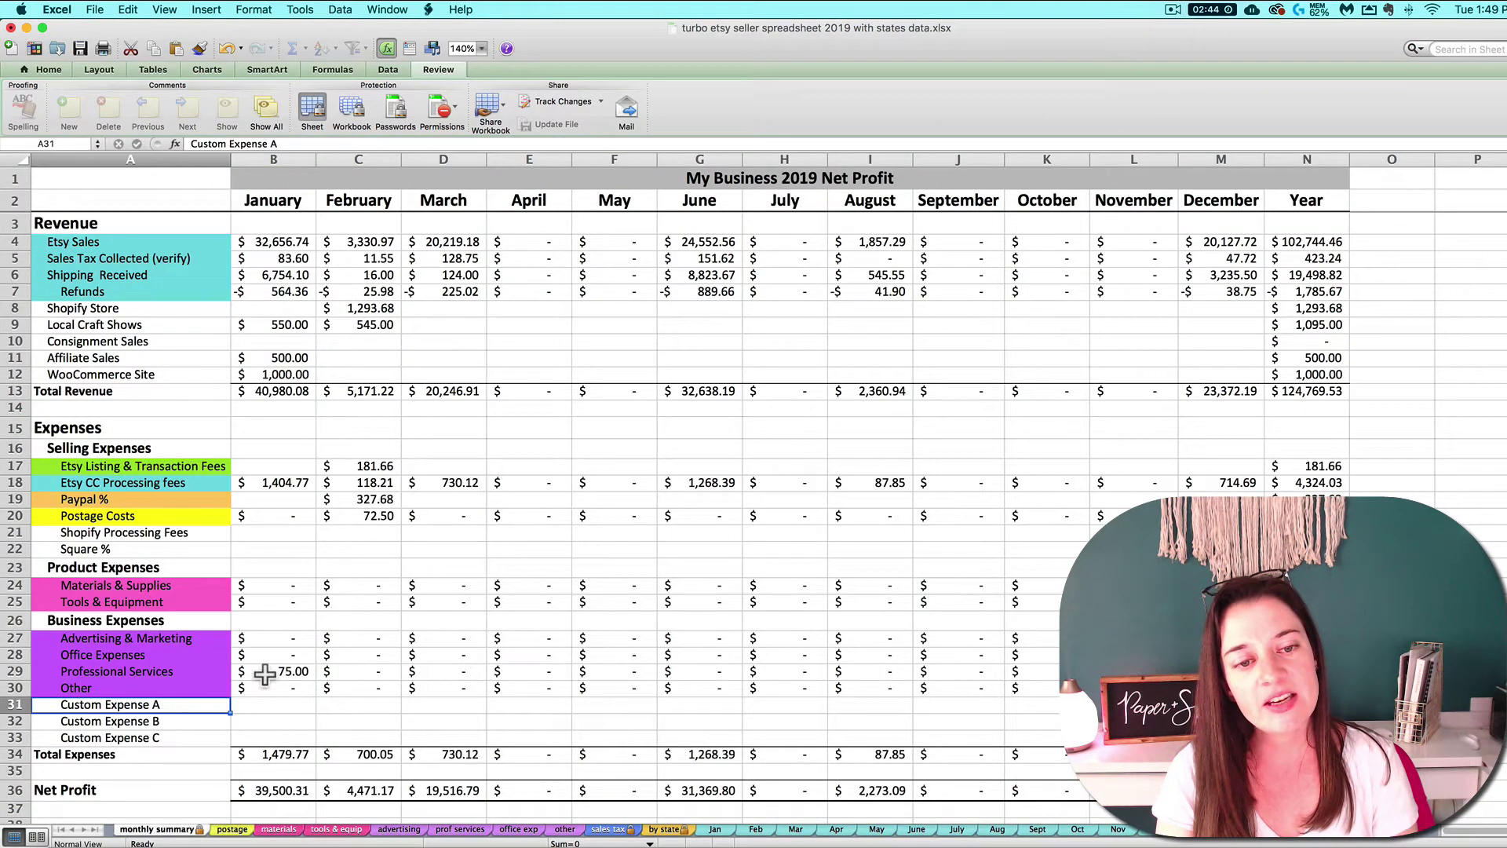
{"action": "left_click", "coordinate": [271, 673]}
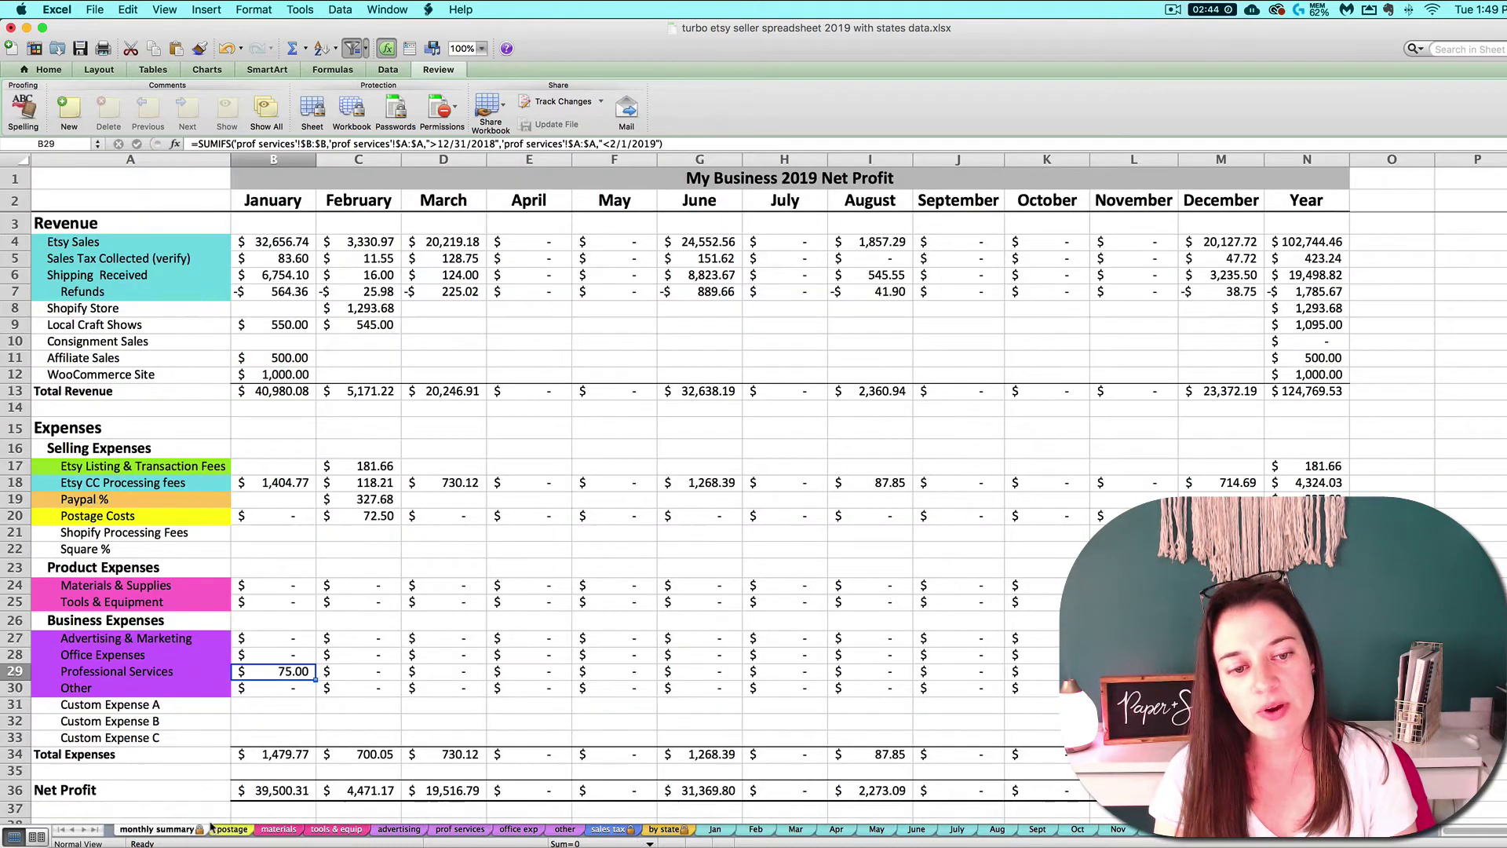
{"action": "left_click", "coordinate": [461, 829]}
{"action": "left_click", "coordinate": [68, 215]}
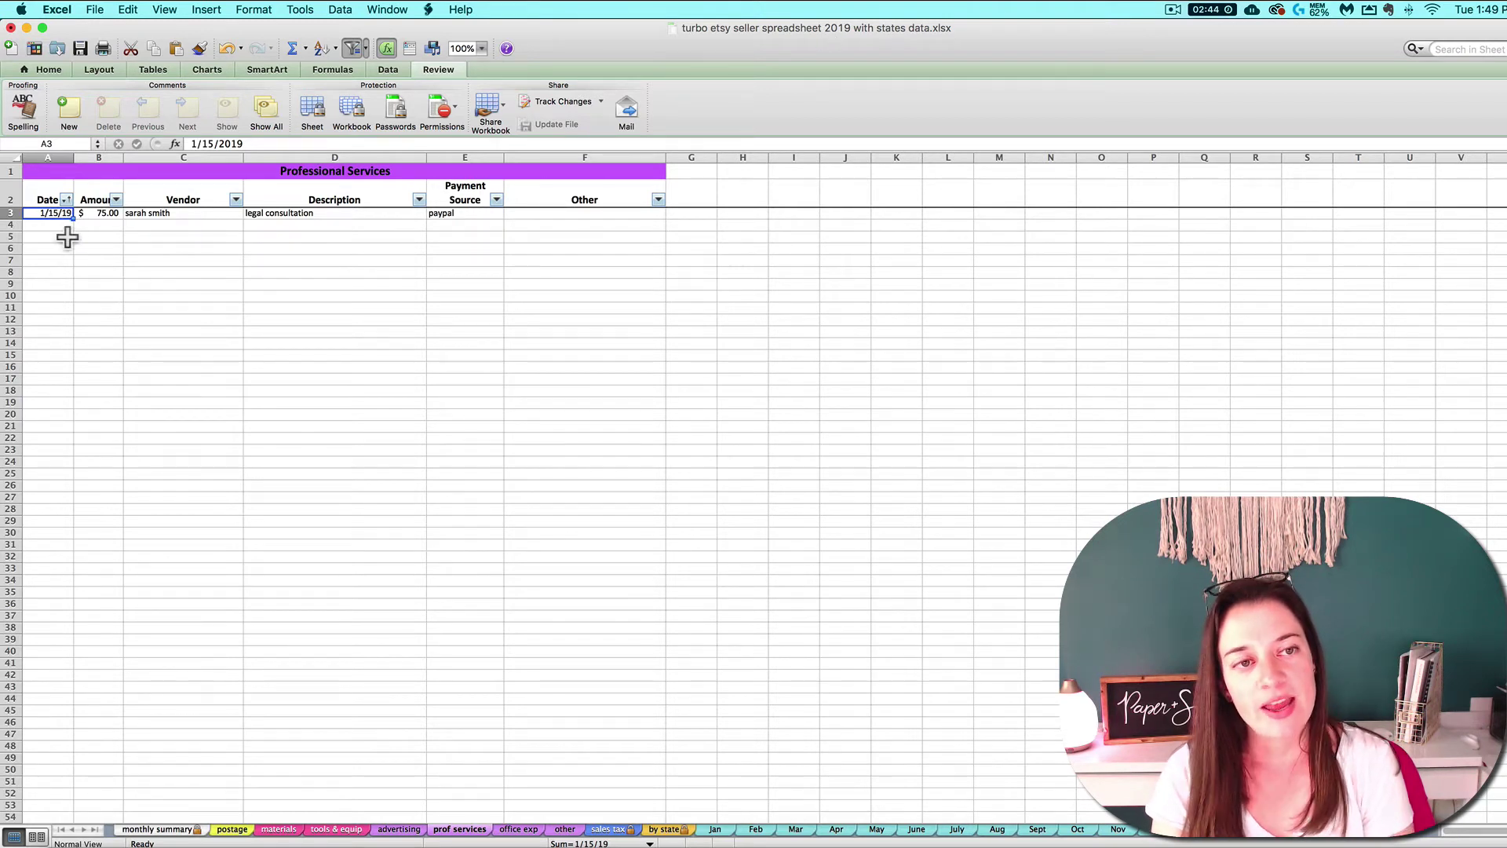
Add a second expense in row 4 dated 2/29/19 for $500.
{"action": "left_click", "coordinate": [69, 227]}
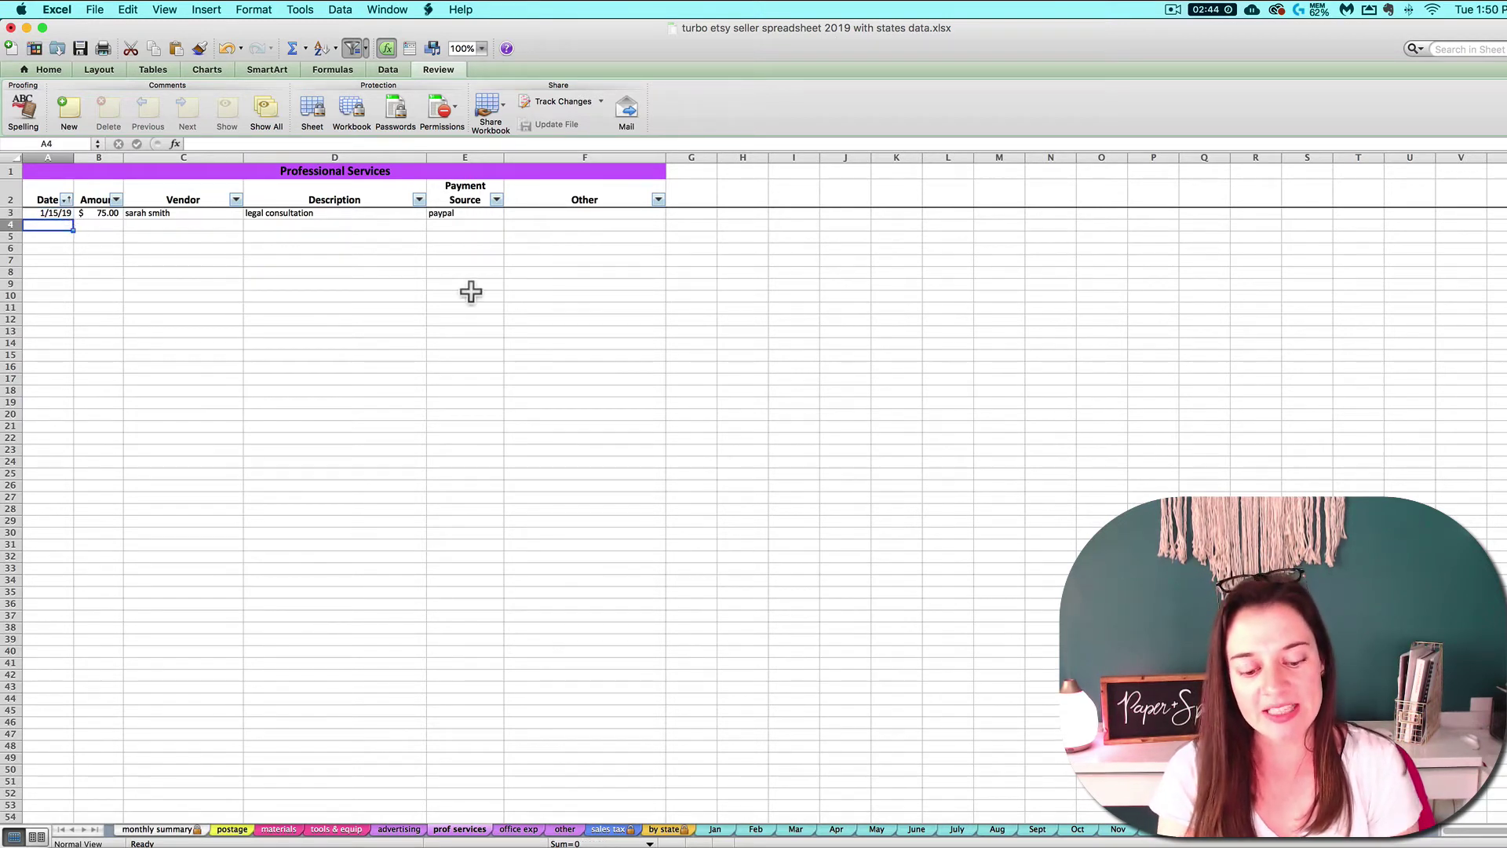
{"action": "type", "text": "2/29/"}
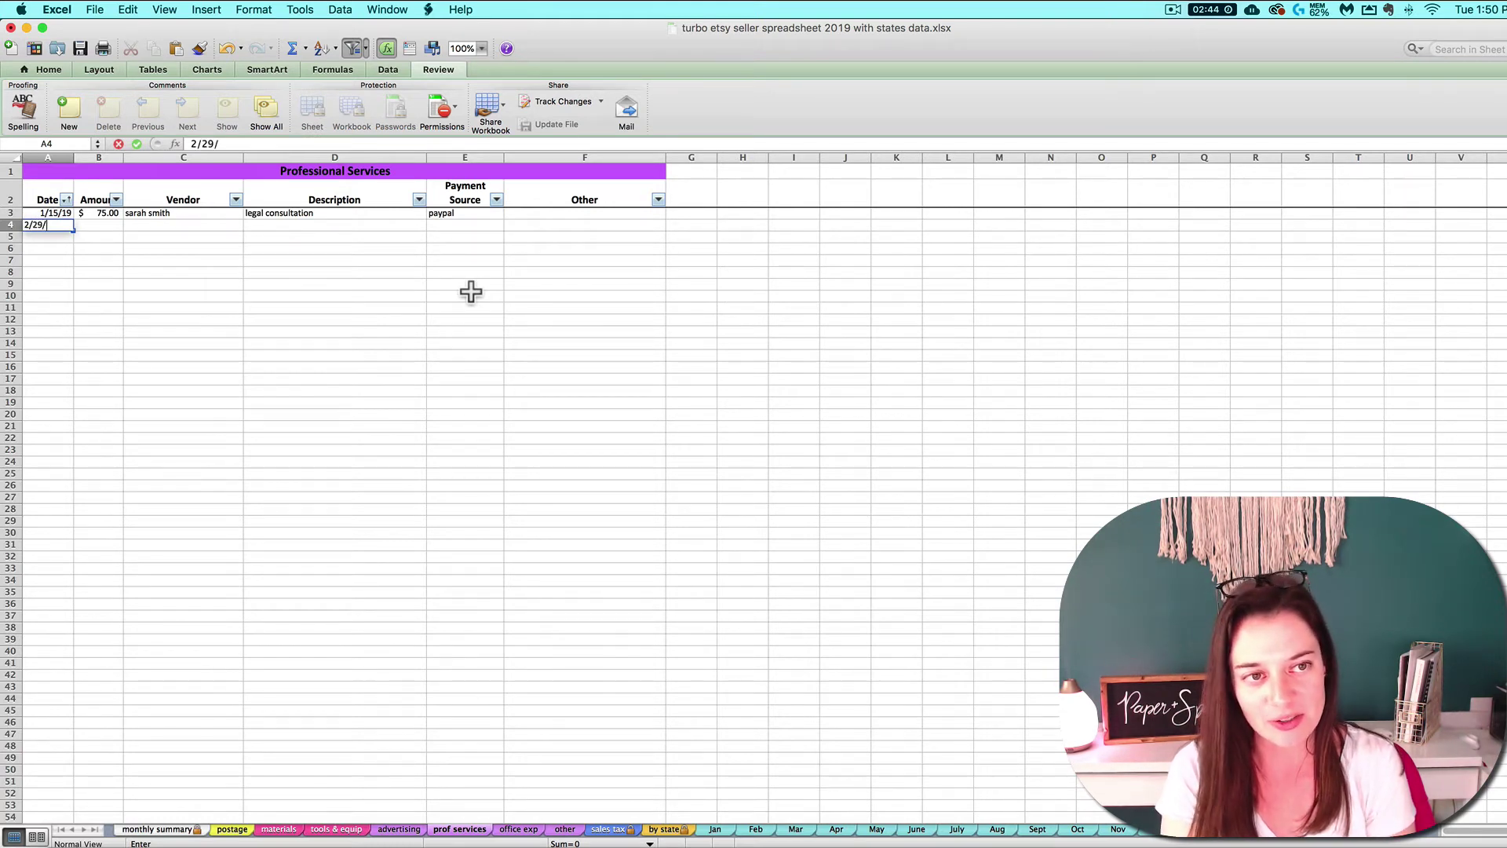
{"action": "type", "text": "19"}
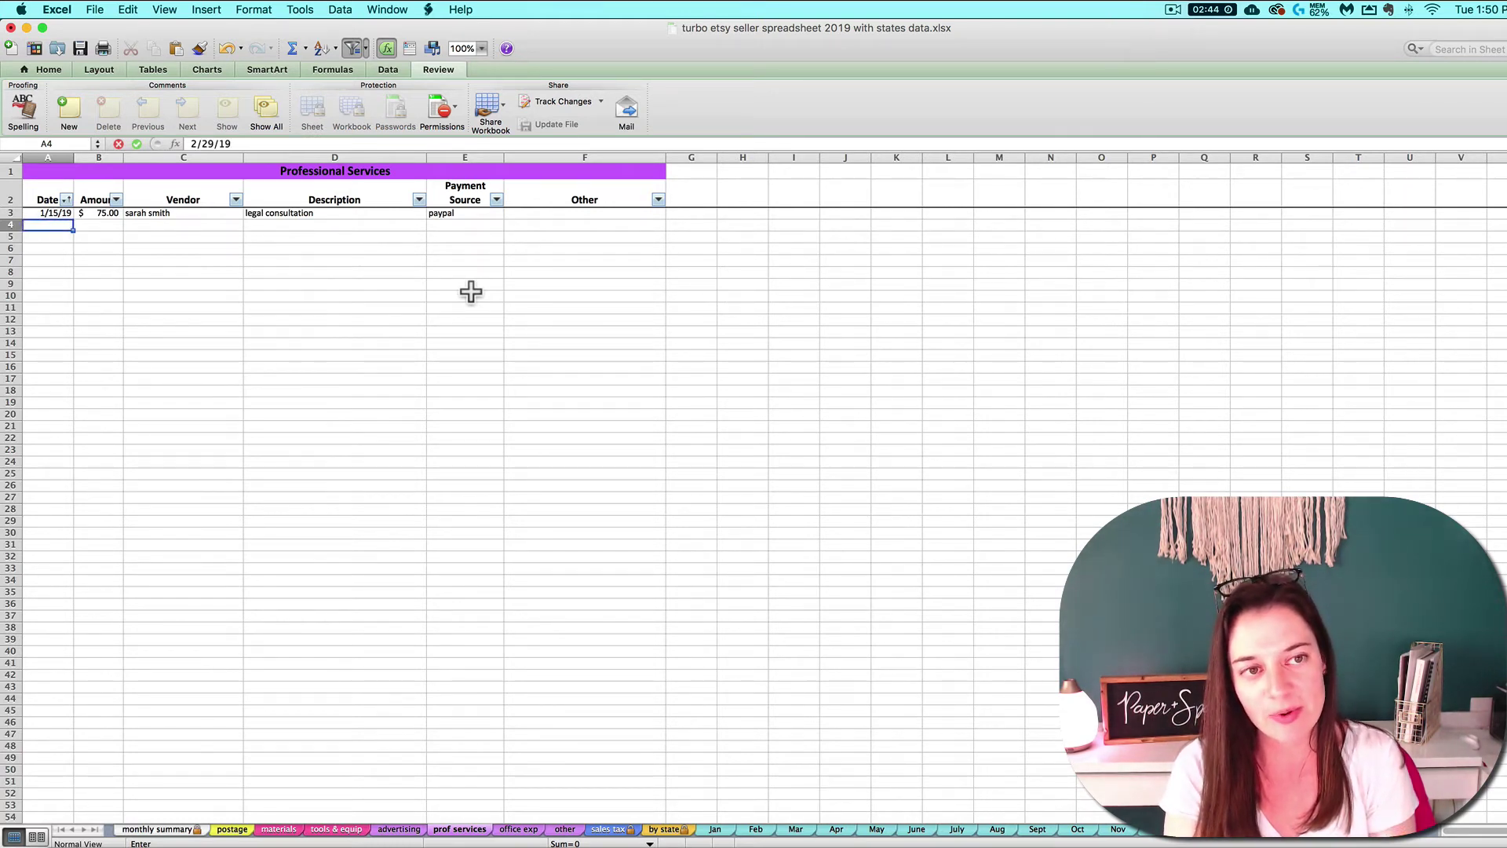
{"action": "key", "text": "Tab"}
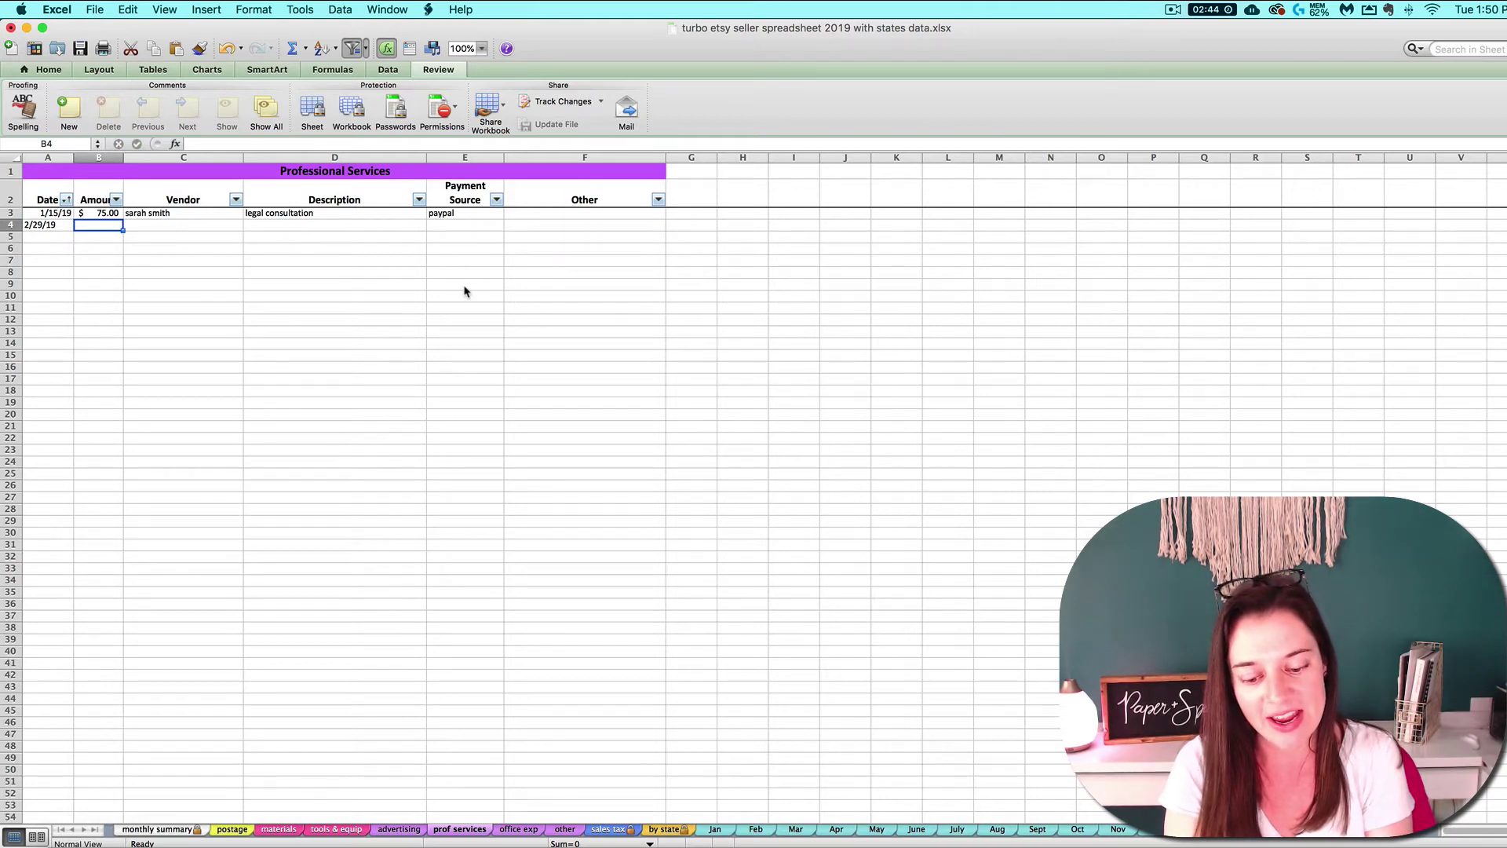
{"action": "type", "text": "500"}
{"action": "key", "text": "Return"}
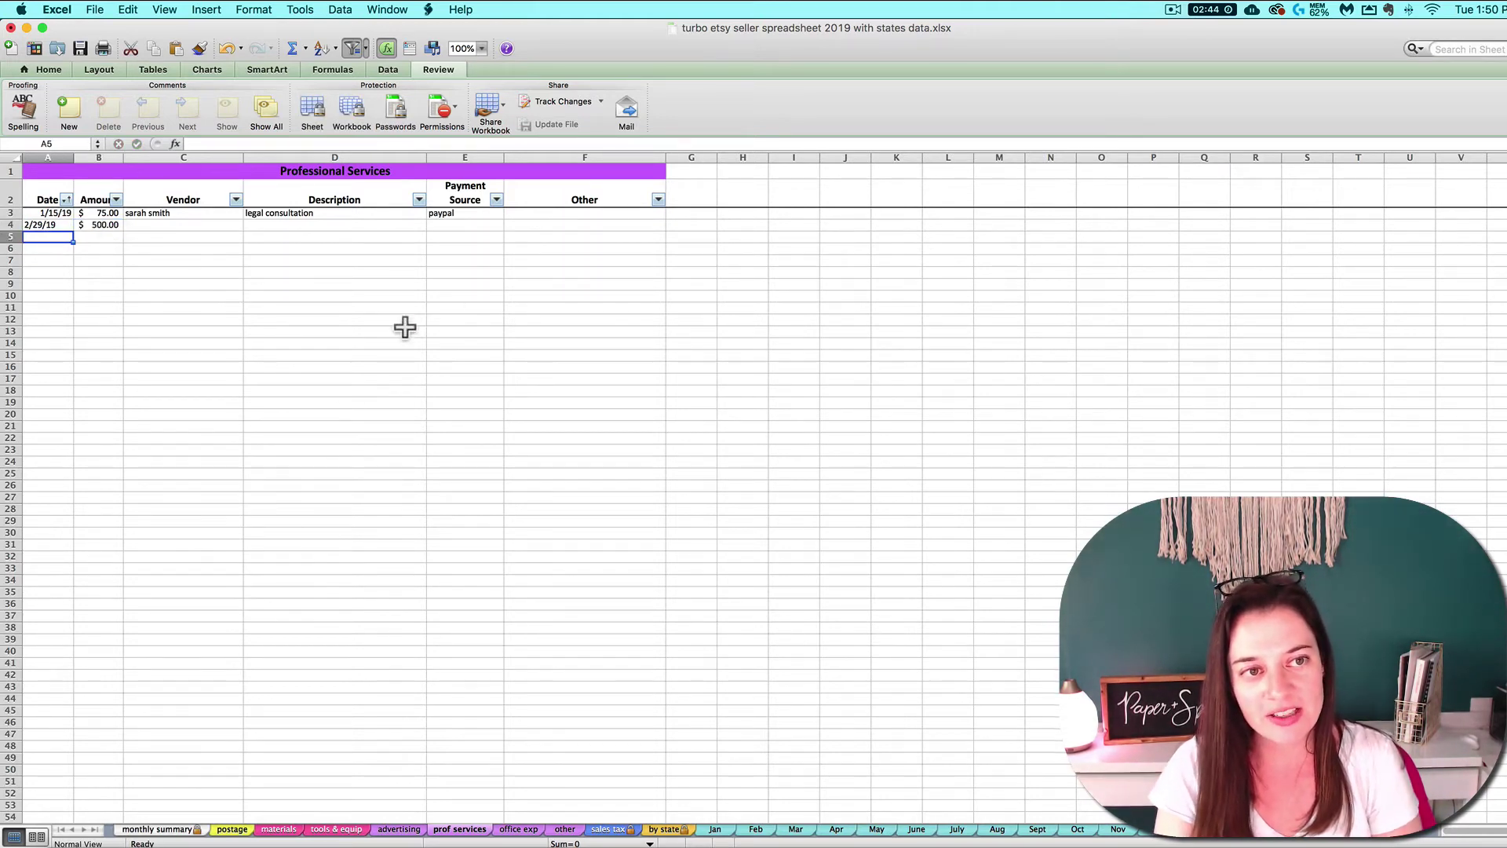
Compare the monthly summary totals against the Professional Services entries.
{"action": "left_click", "coordinate": [157, 830]}
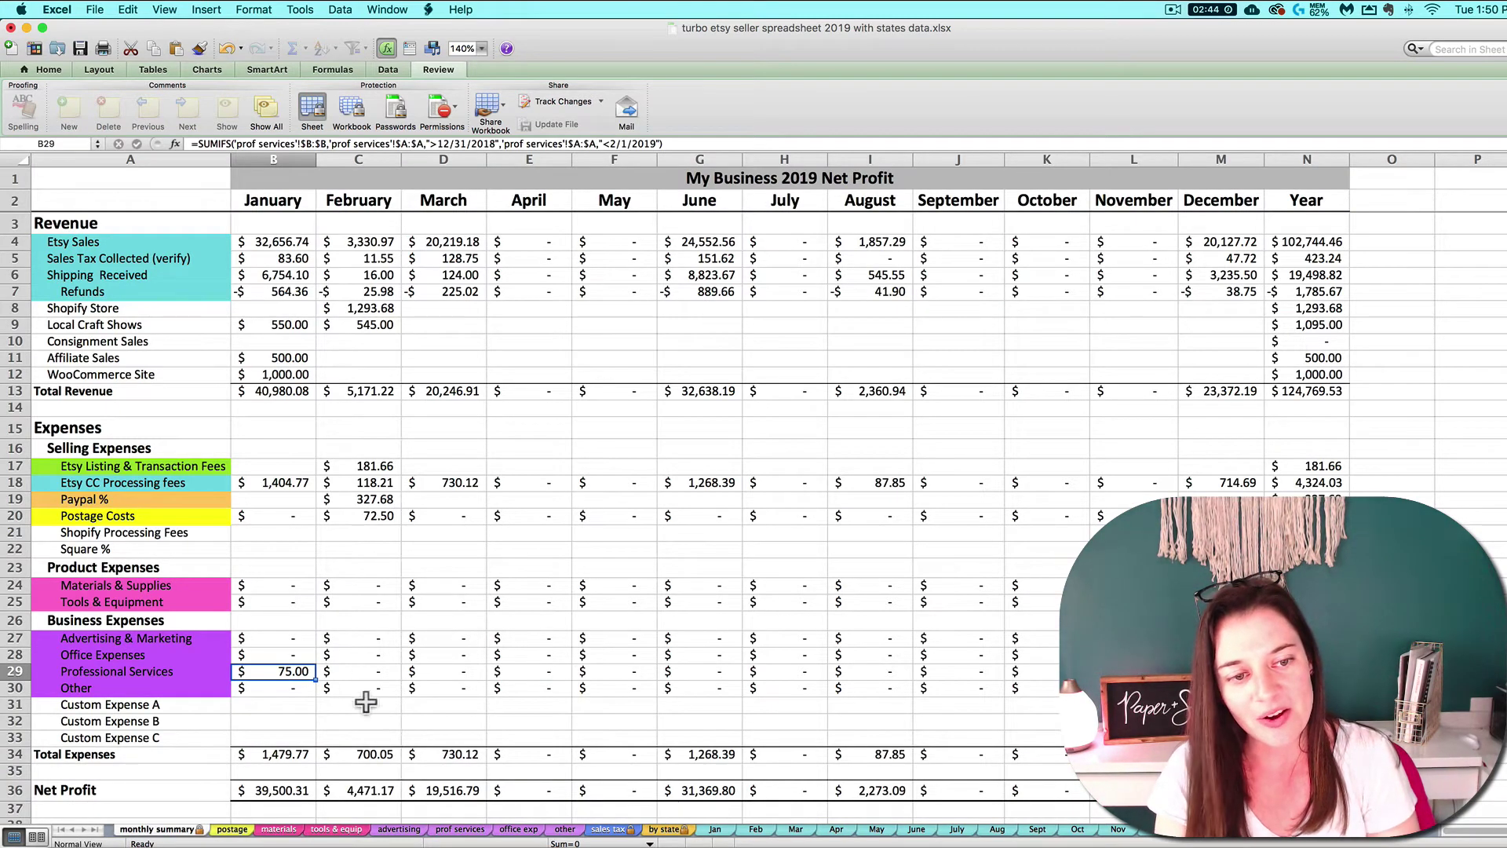
{"action": "left_click", "coordinate": [458, 829]}
{"action": "left_click", "coordinate": [68, 227]}
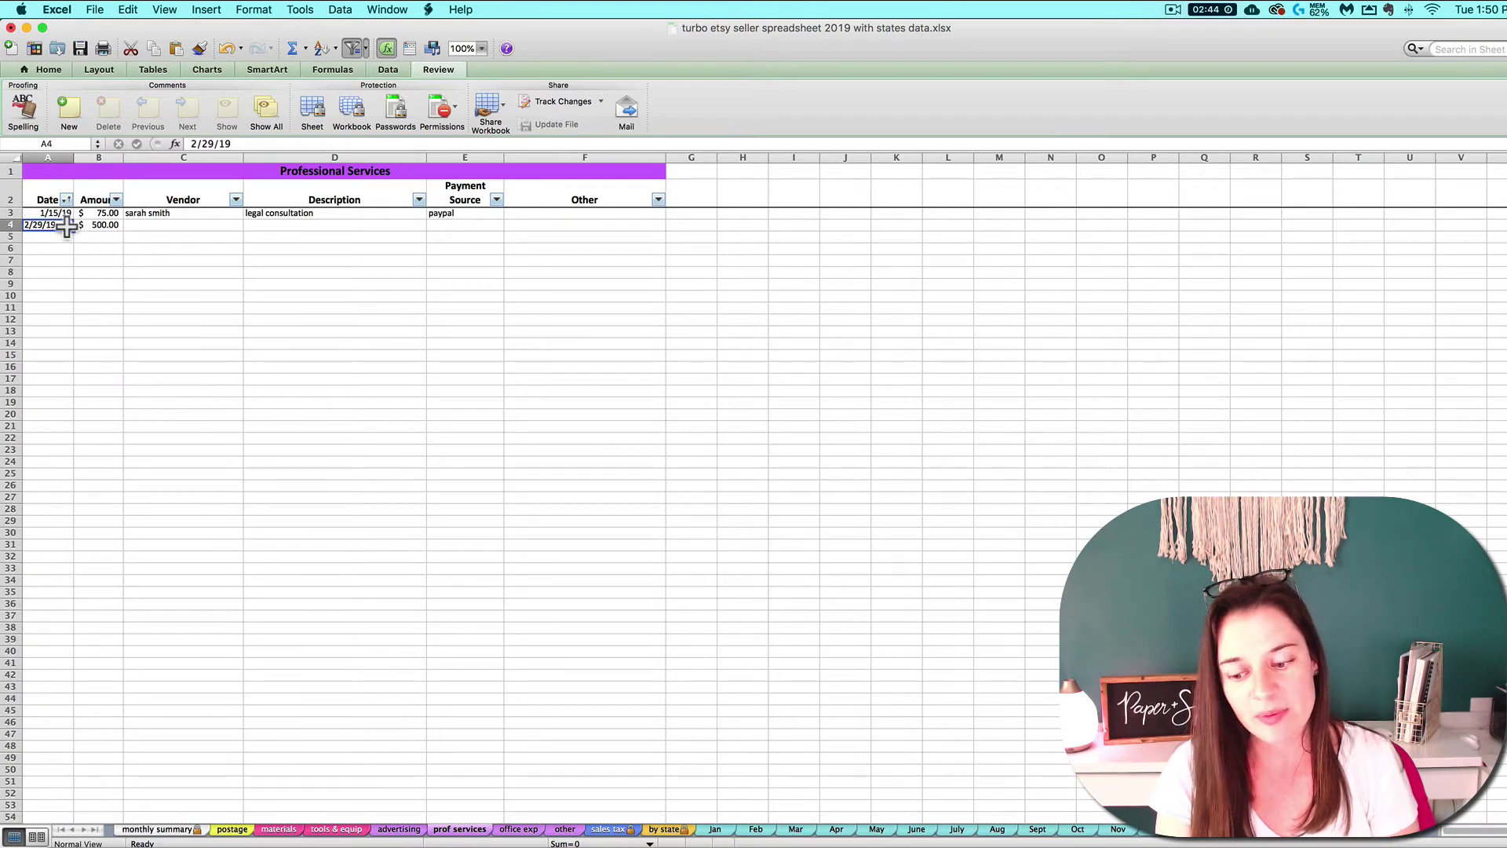
{"action": "left_click", "coordinate": [157, 829]}
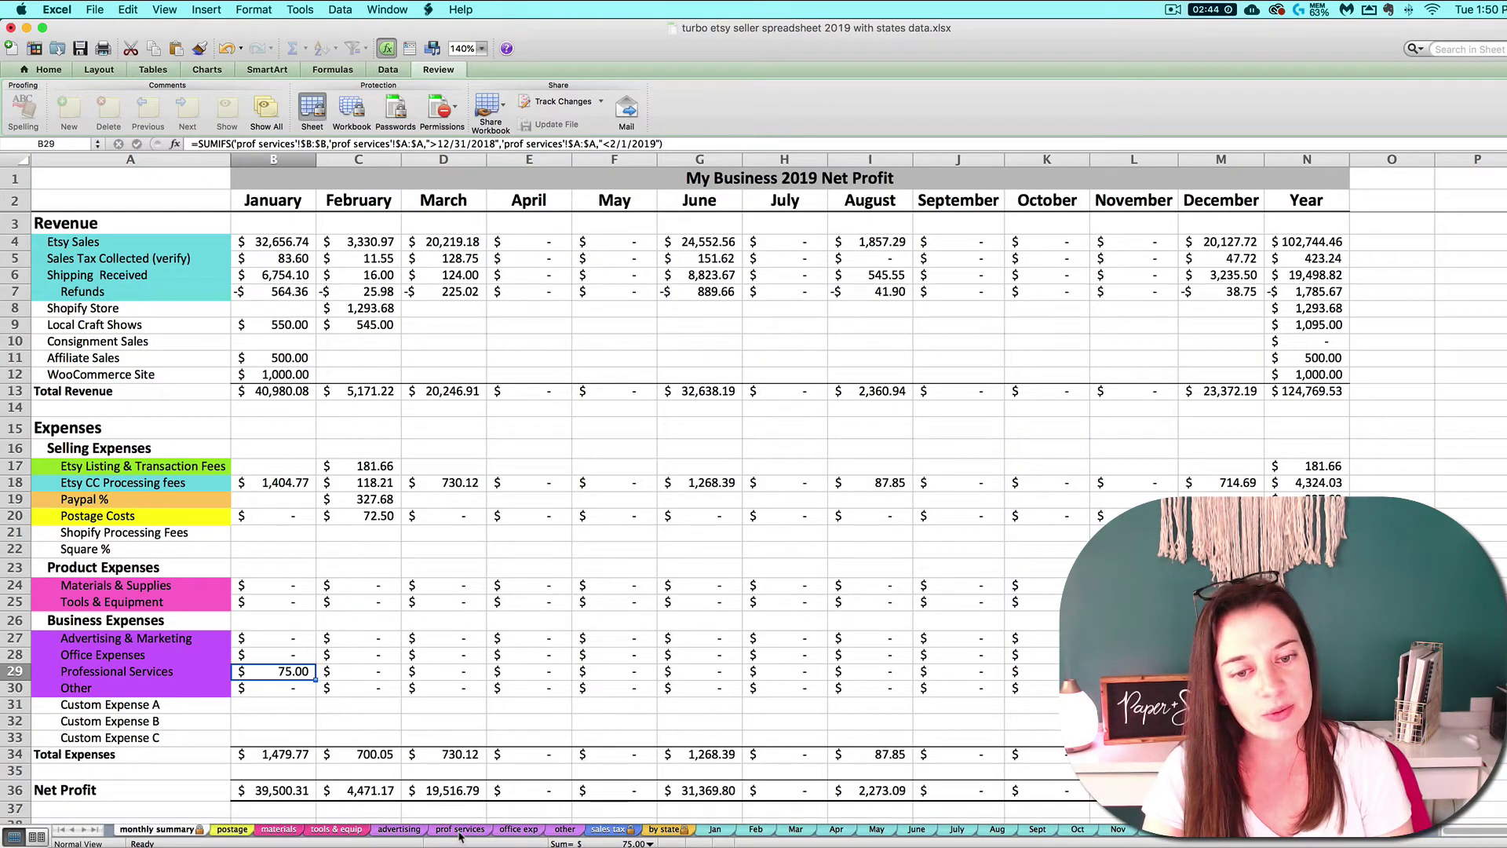
{"action": "left_click", "coordinate": [460, 832]}
{"action": "left_click", "coordinate": [53, 214]}
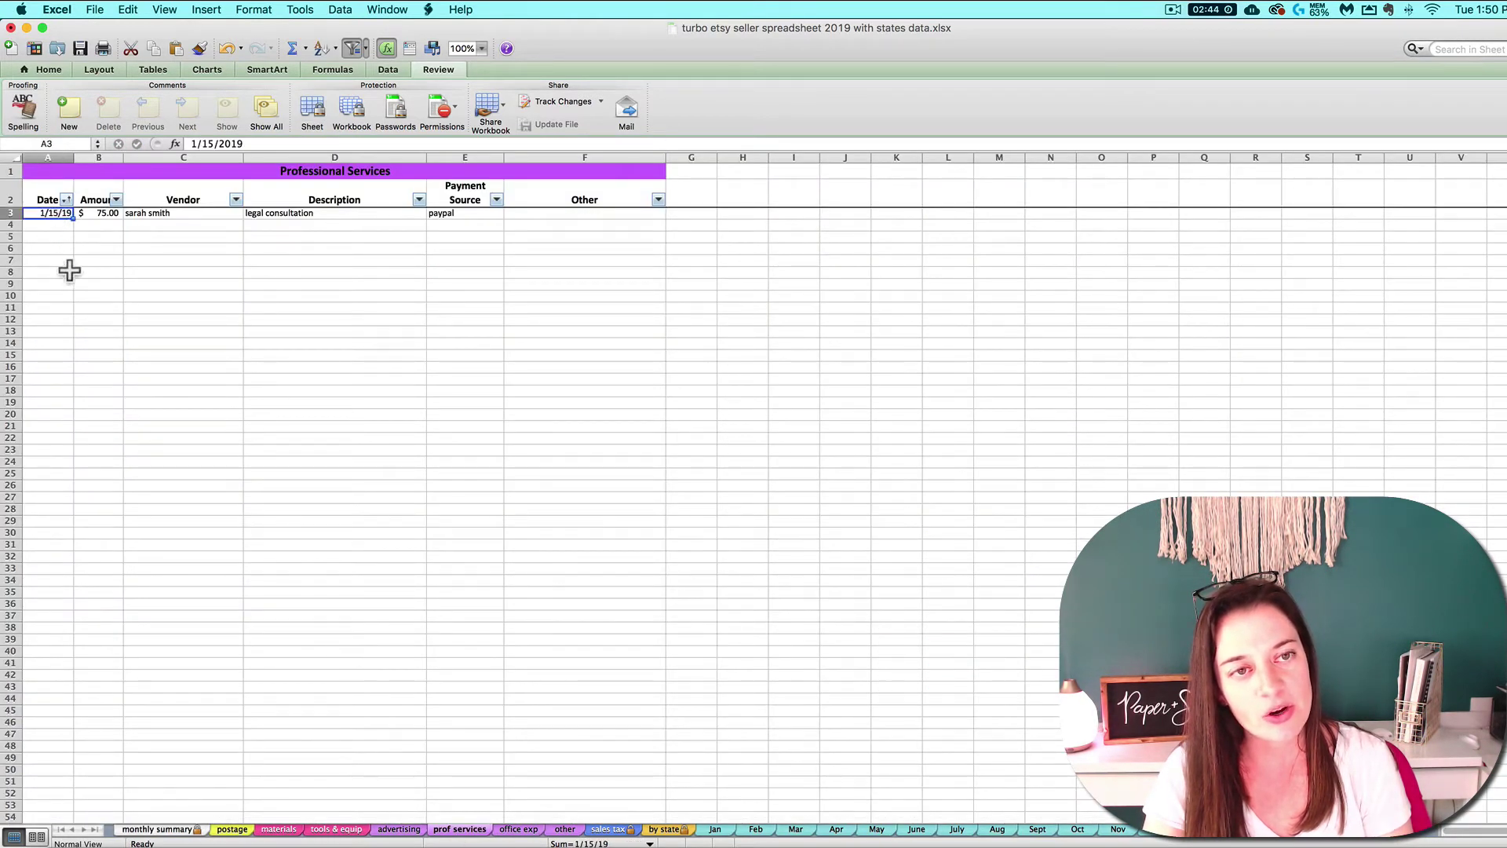
Check the January–March Office Expenses SUMIFS formulas in B28:D28 on the monthly summary.
{"action": "left_click", "coordinate": [157, 830]}
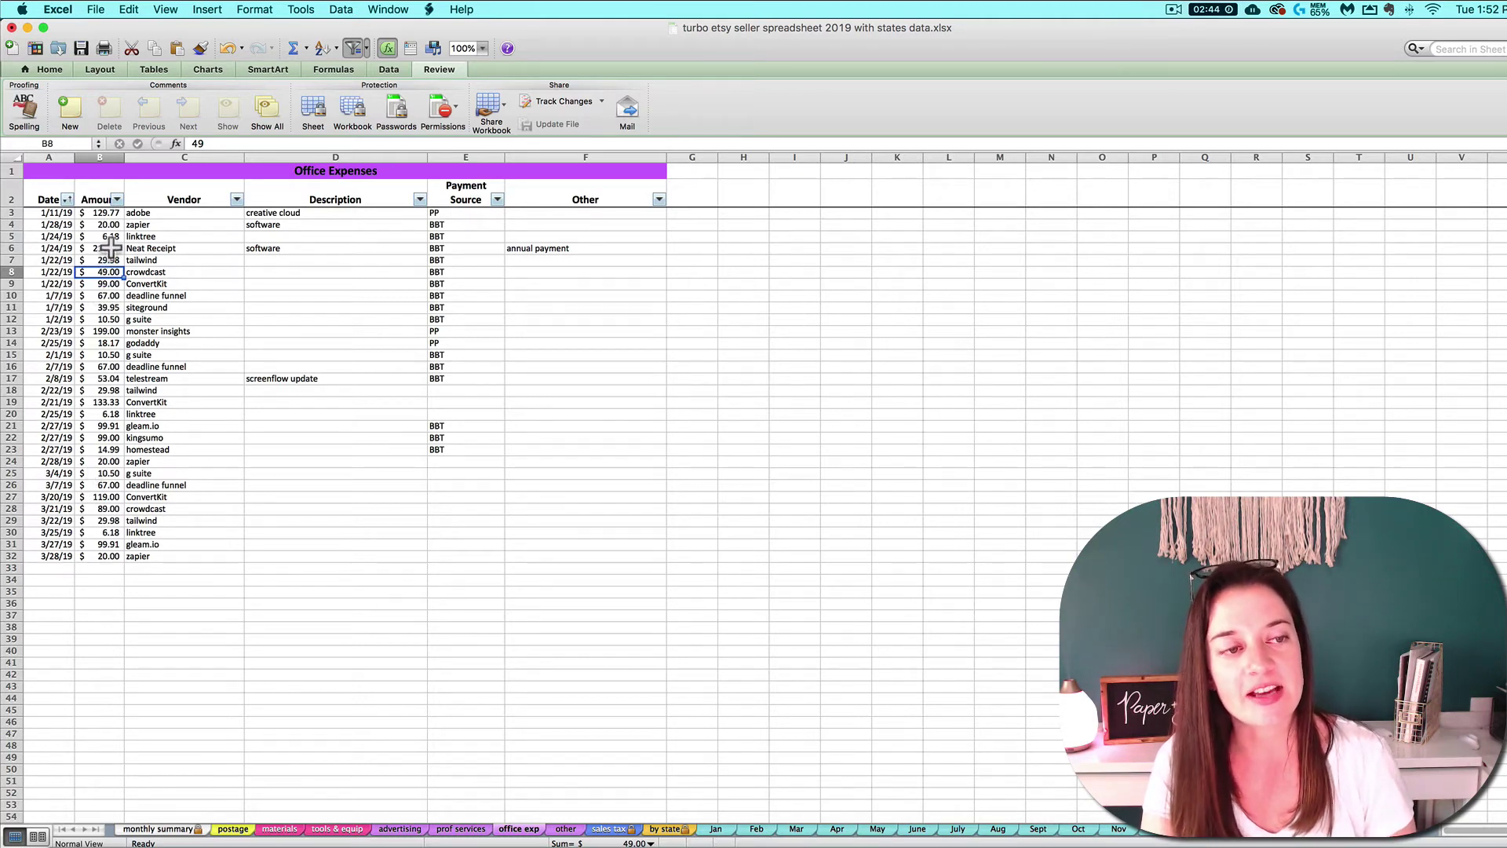
{"action": "left_click", "coordinate": [114, 213]}
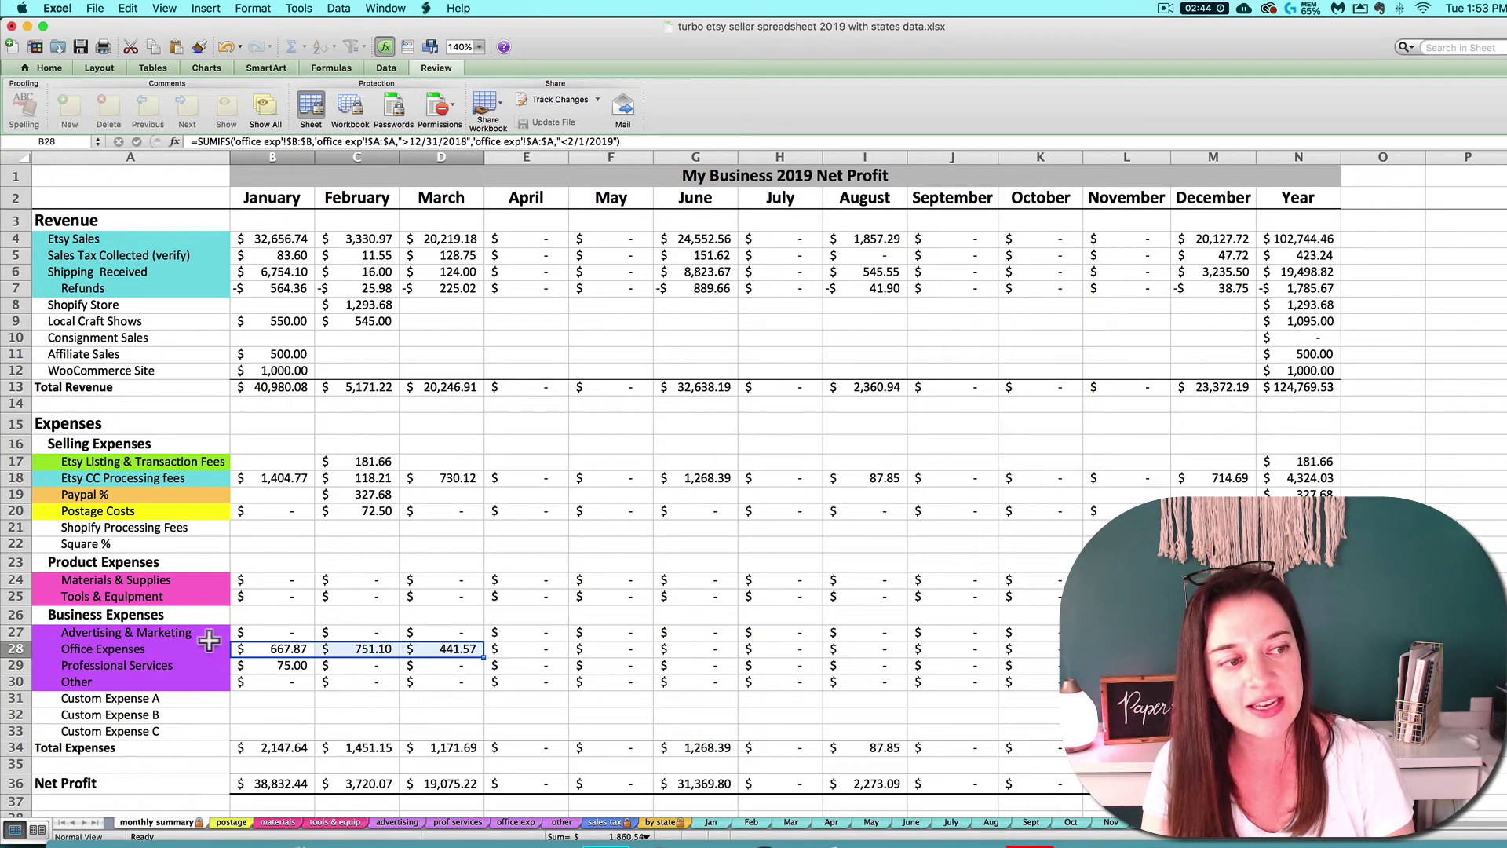
{"action": "left_click", "coordinate": [297, 654]}
{"action": "left_click", "coordinate": [358, 653]}
{"action": "left_click", "coordinate": [460, 651]}
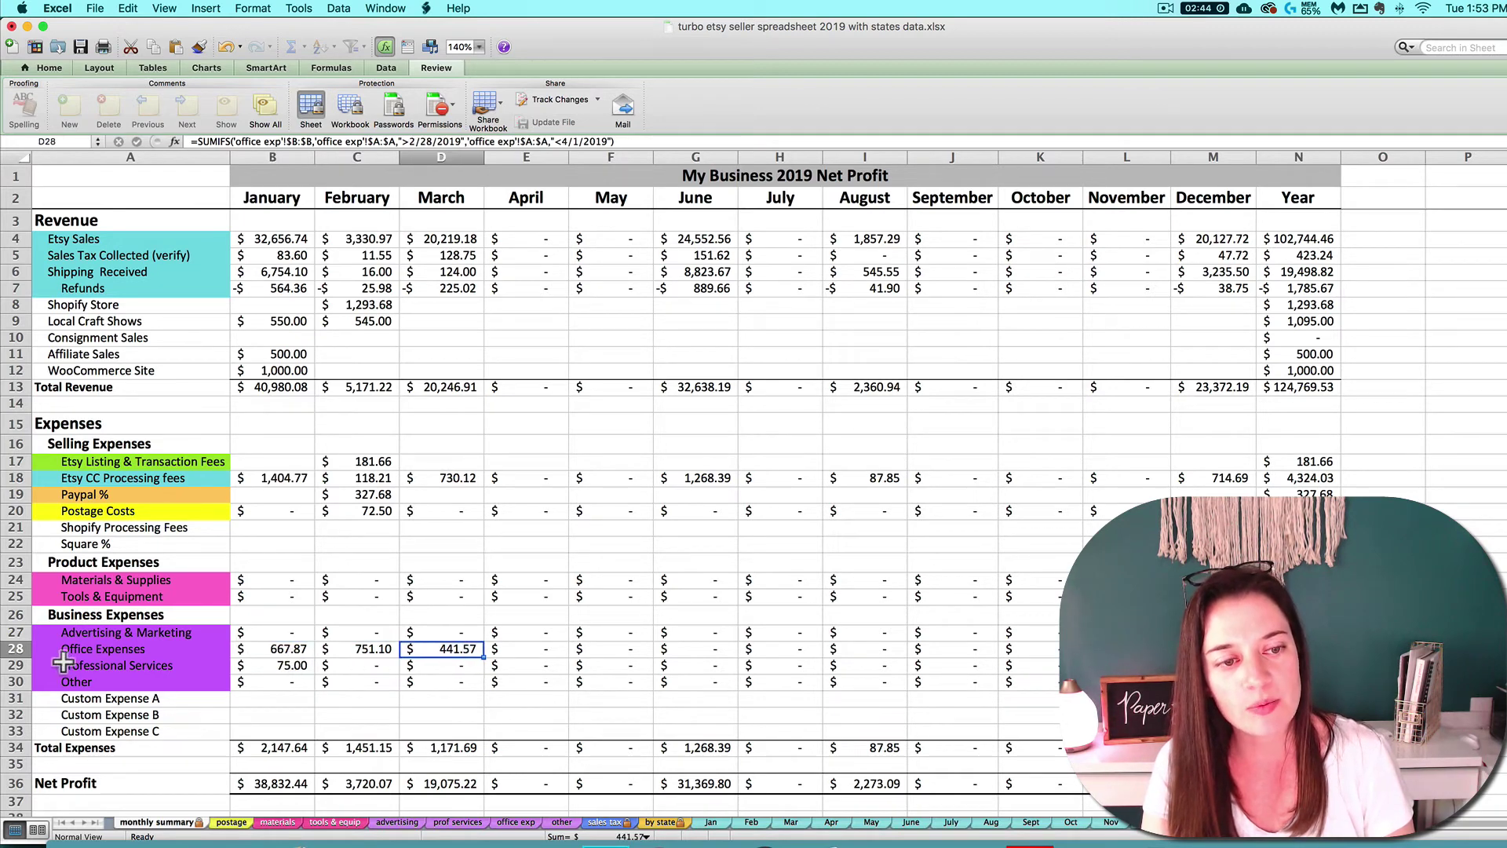
{"action": "left_click", "coordinate": [14, 648]}
{"action": "left_click", "coordinate": [284, 654]}
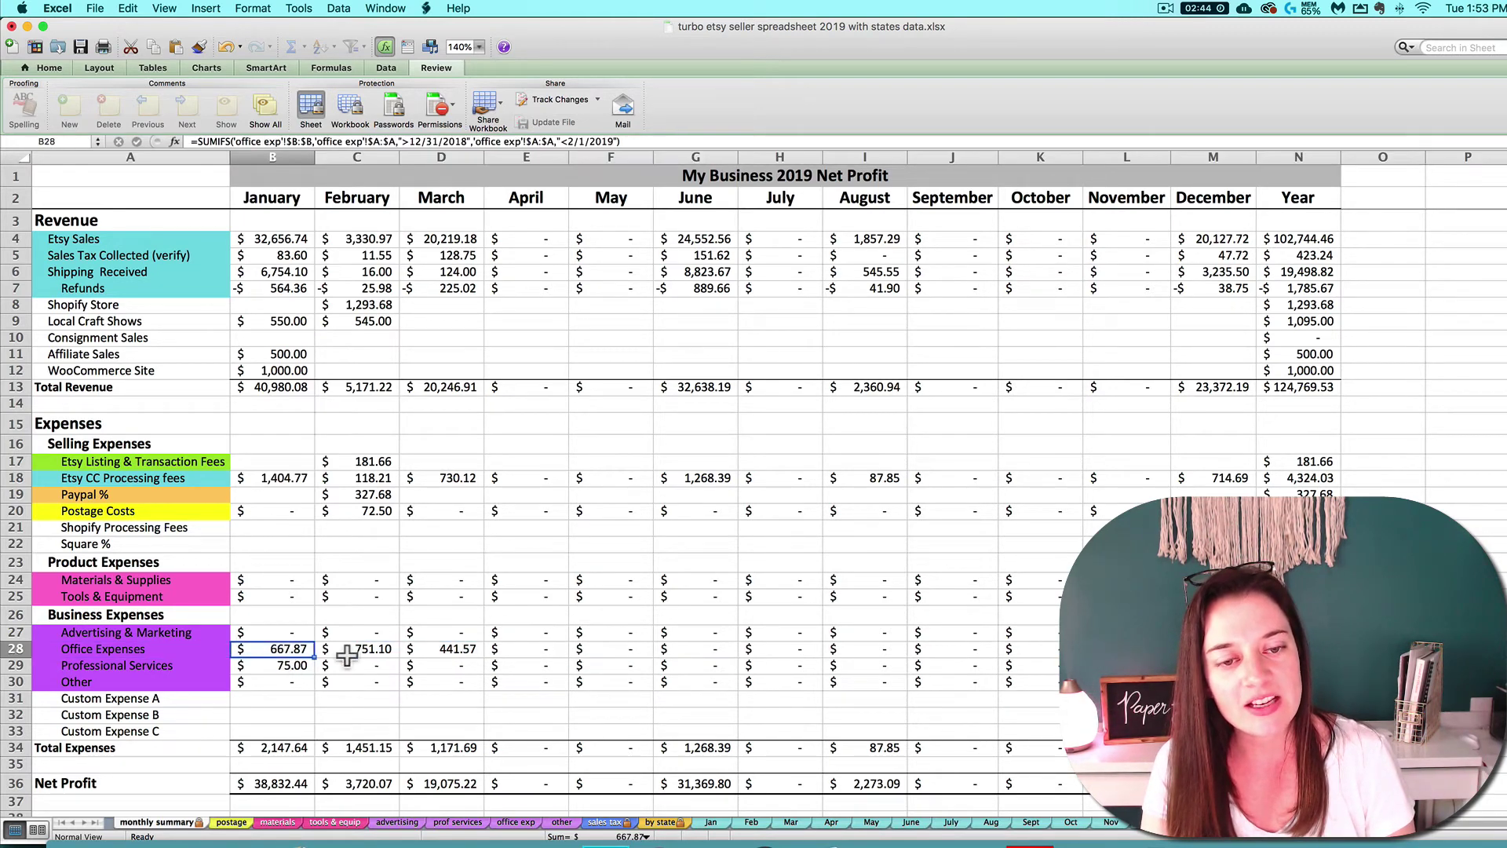
{"action": "left_click", "coordinate": [349, 654]}
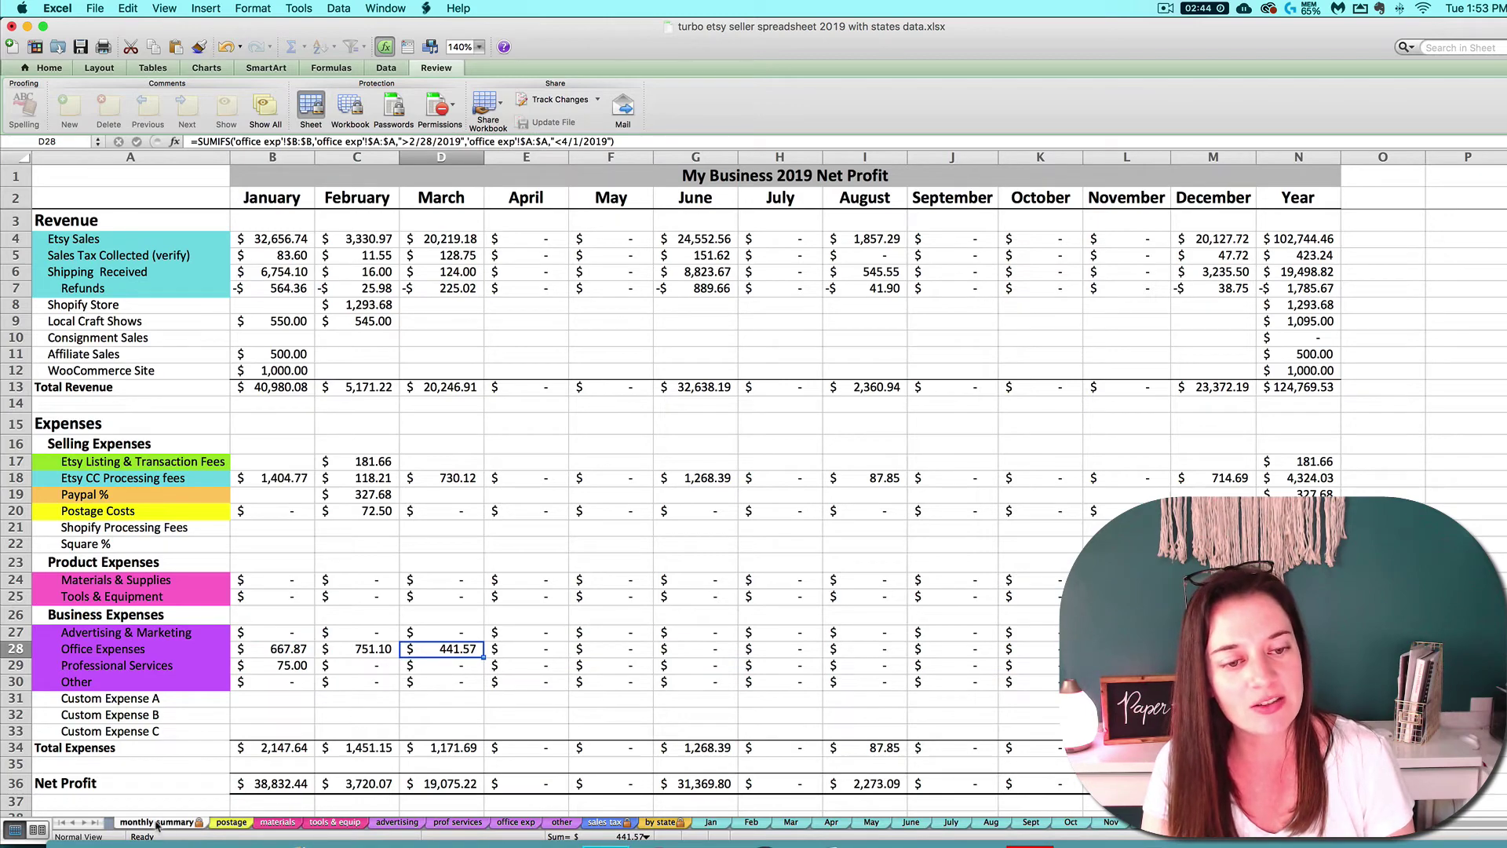
{"action": "left_click", "coordinate": [516, 822]}
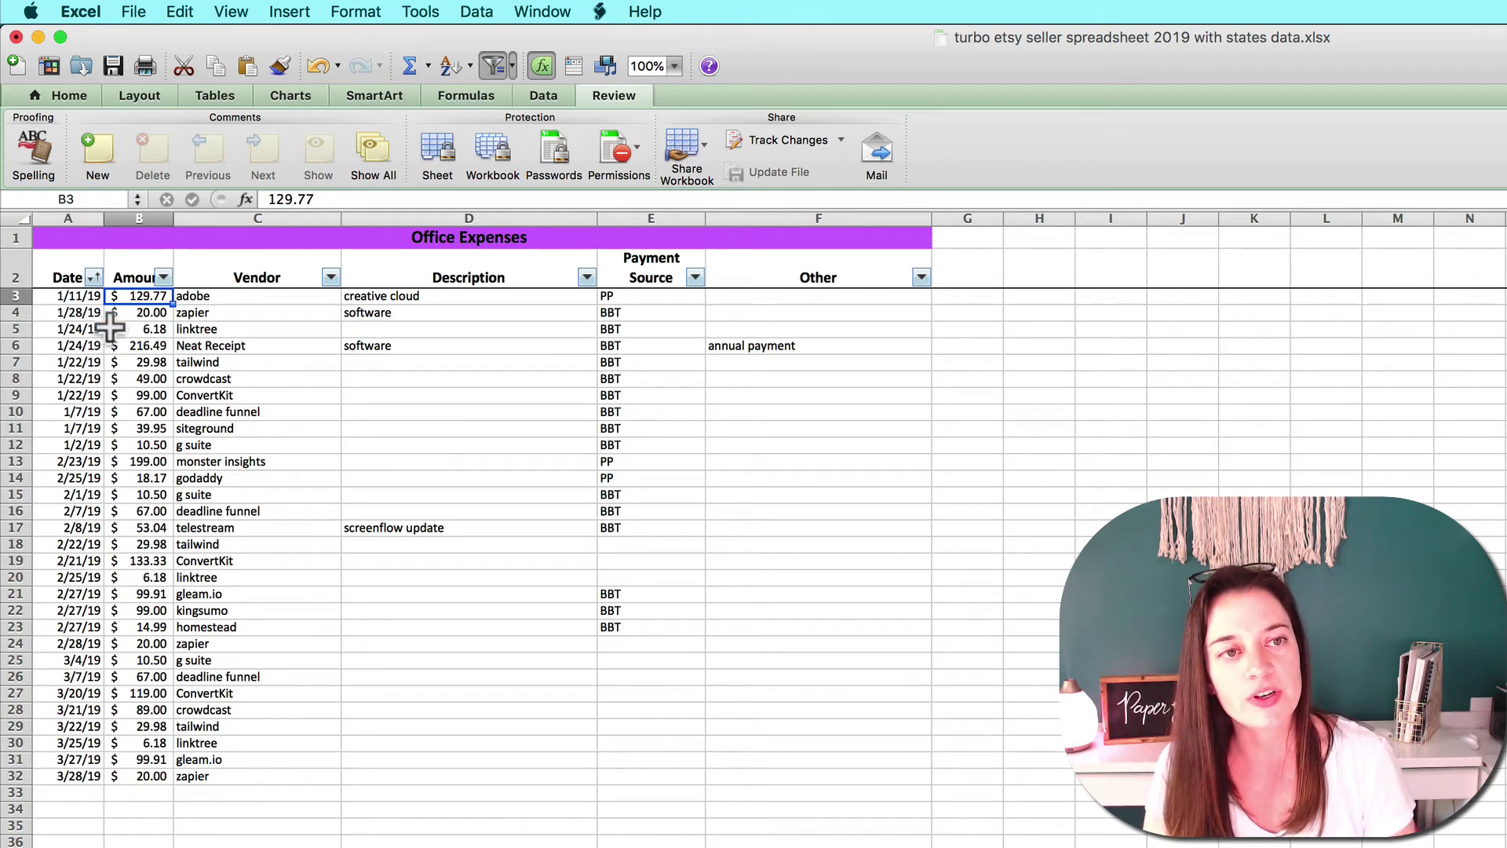
Sort the office expenses table by Date, oldest to newest.
{"action": "left_click", "coordinate": [99, 661]}
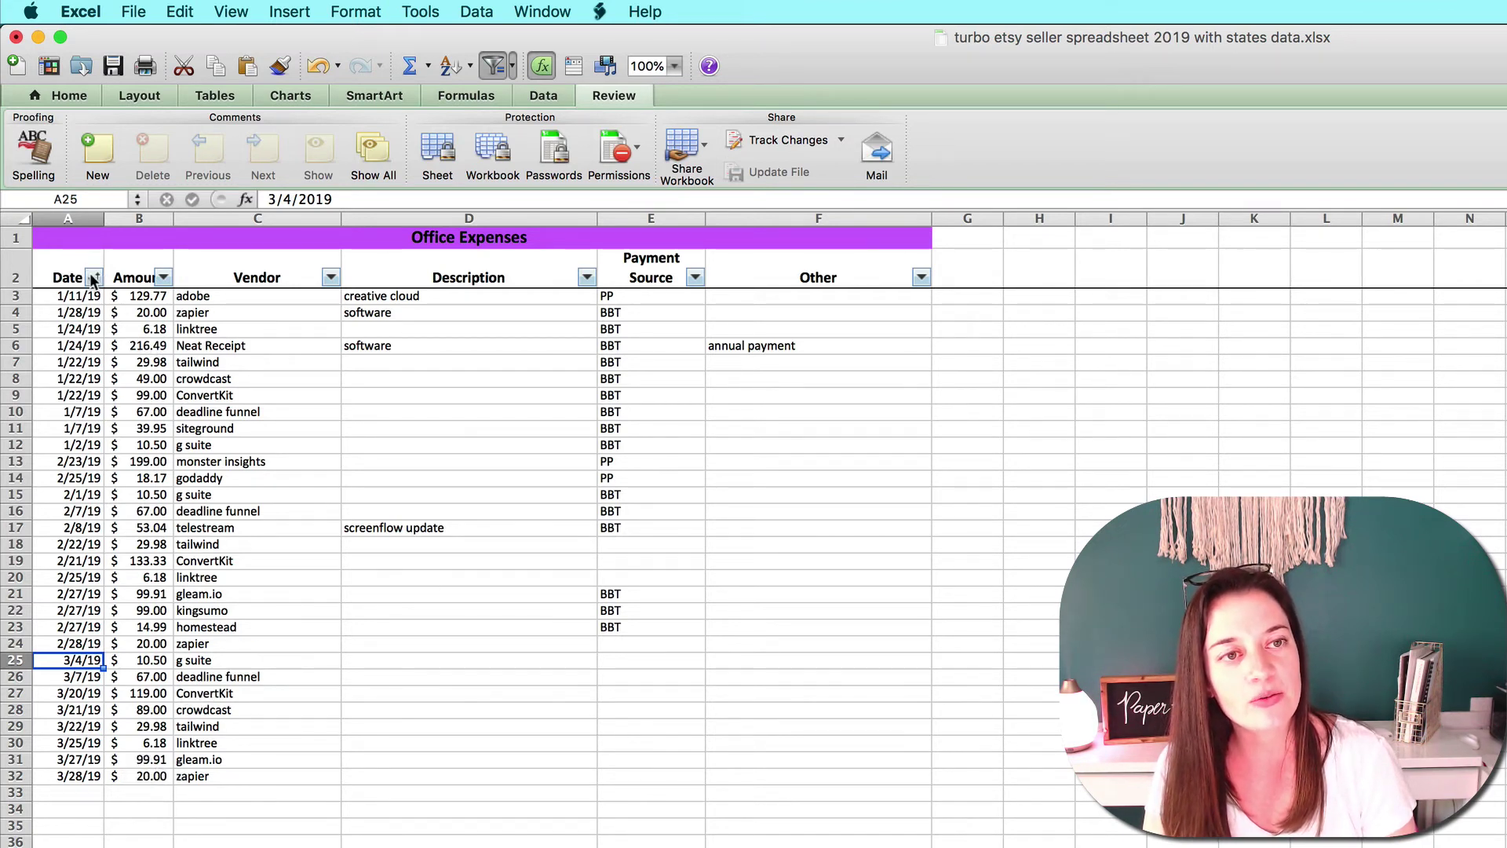
{"action": "left_click", "coordinate": [694, 278]}
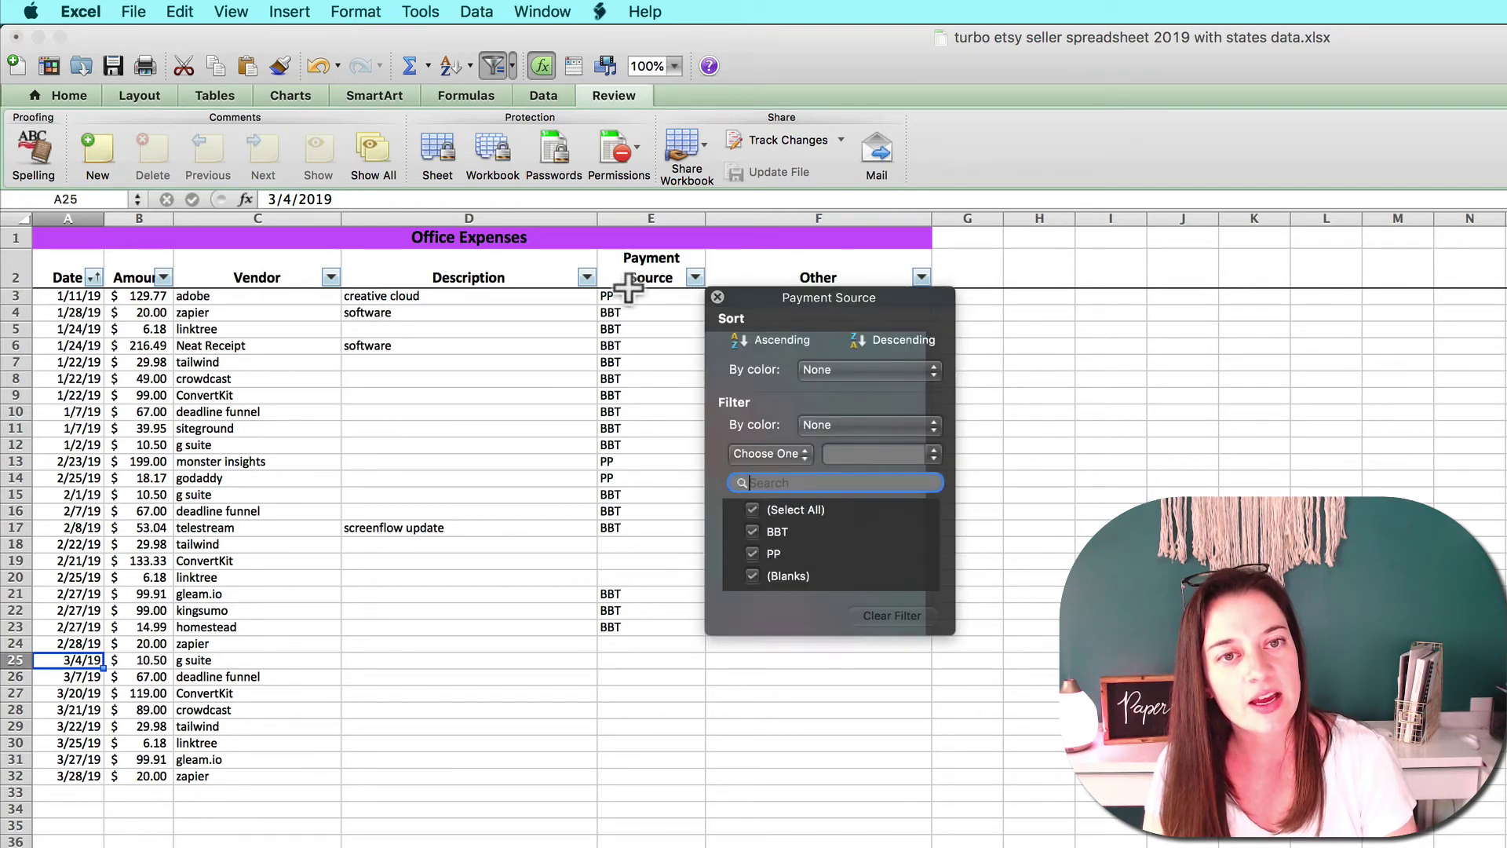
{"action": "left_click", "coordinate": [588, 280]}
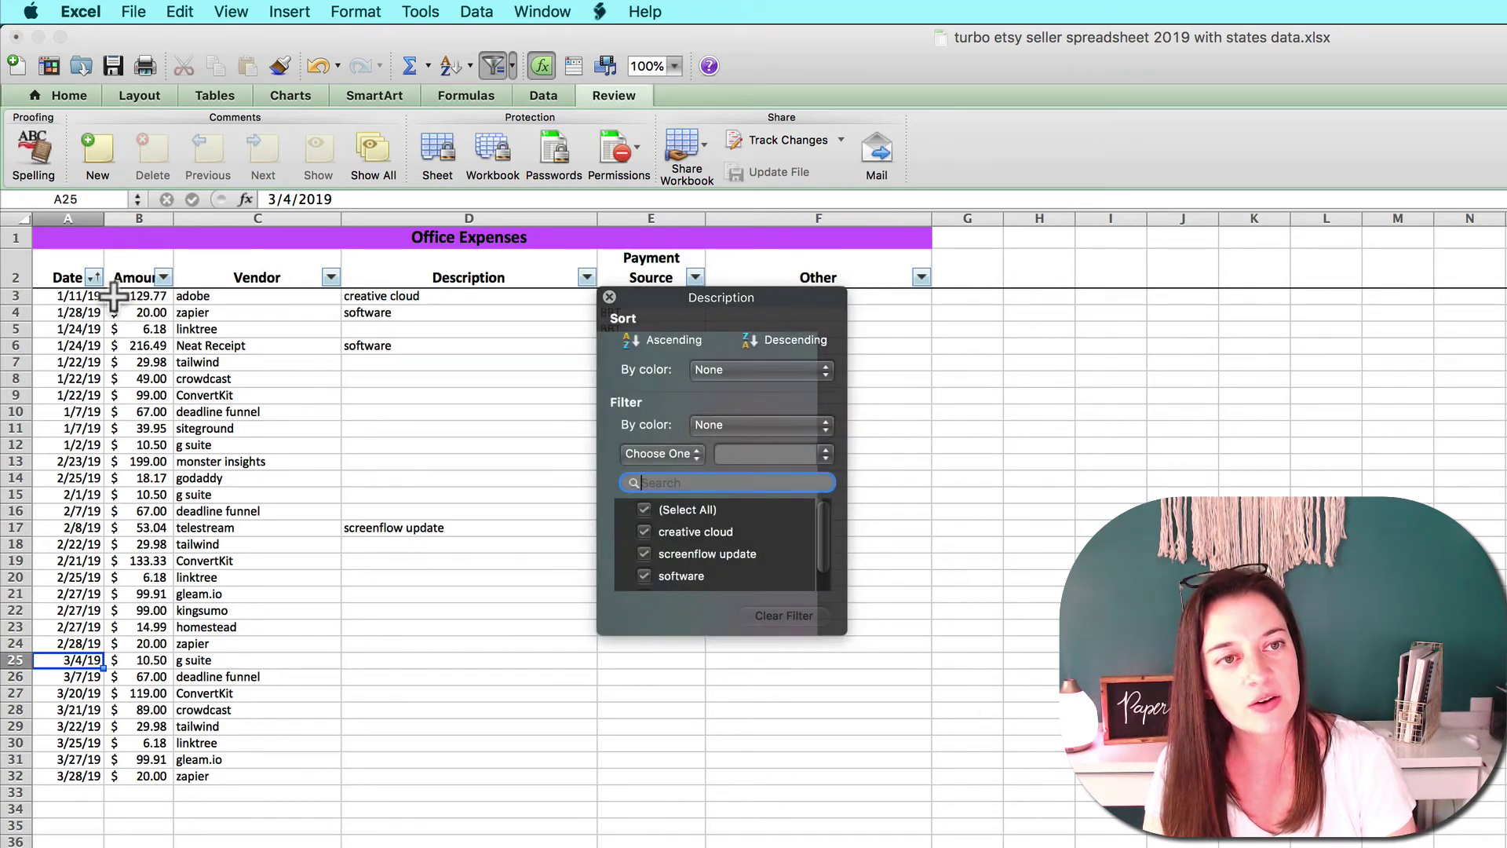
{"action": "left_click", "coordinate": [93, 277]}
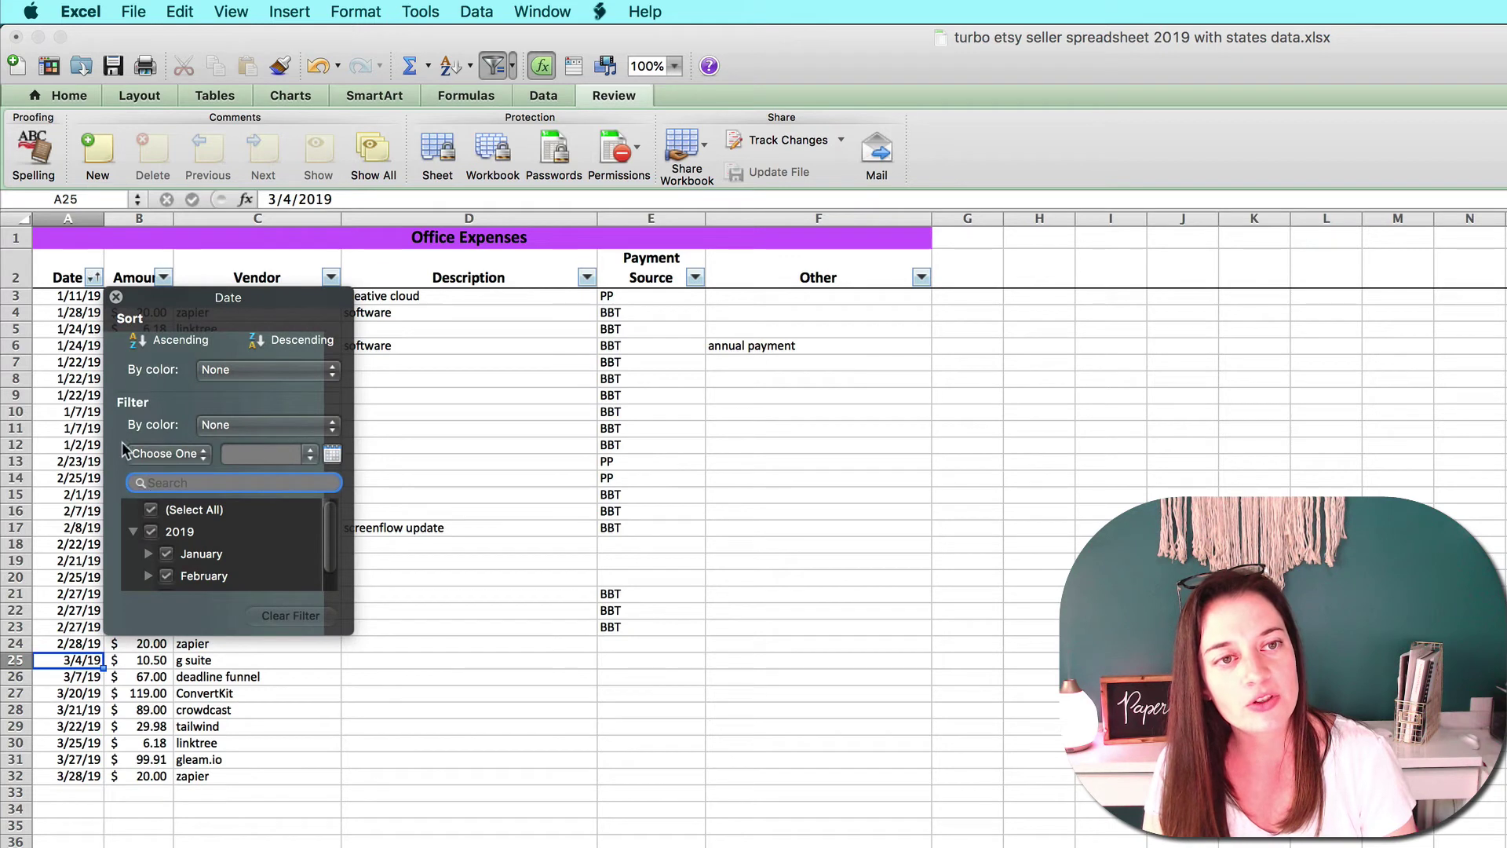
{"action": "left_click_drag", "start_coordinate": [349, 636], "coordinate": [529, 810]}
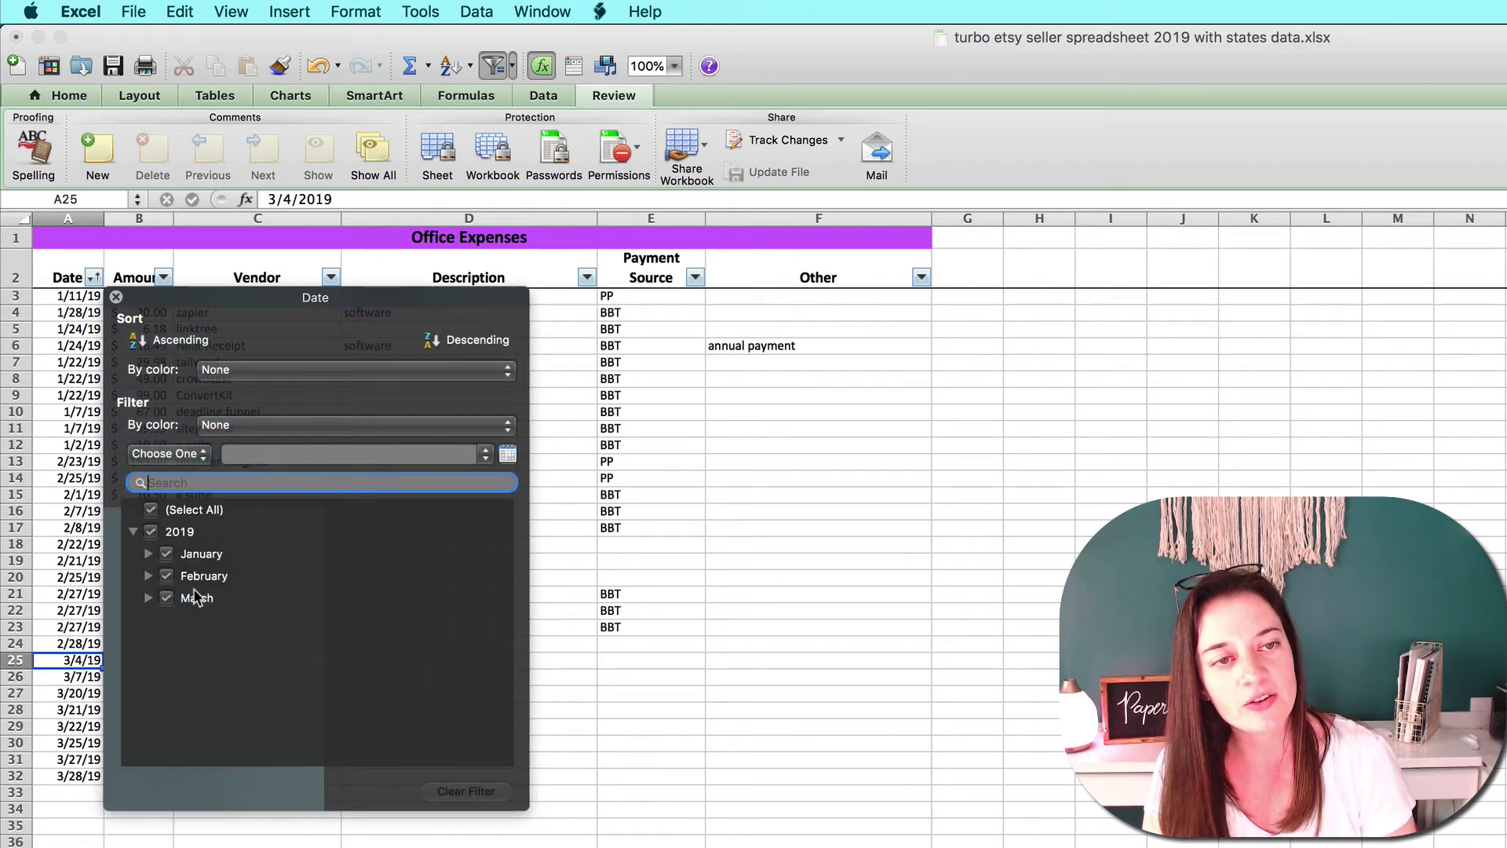
{"action": "left_click", "coordinate": [92, 277]}
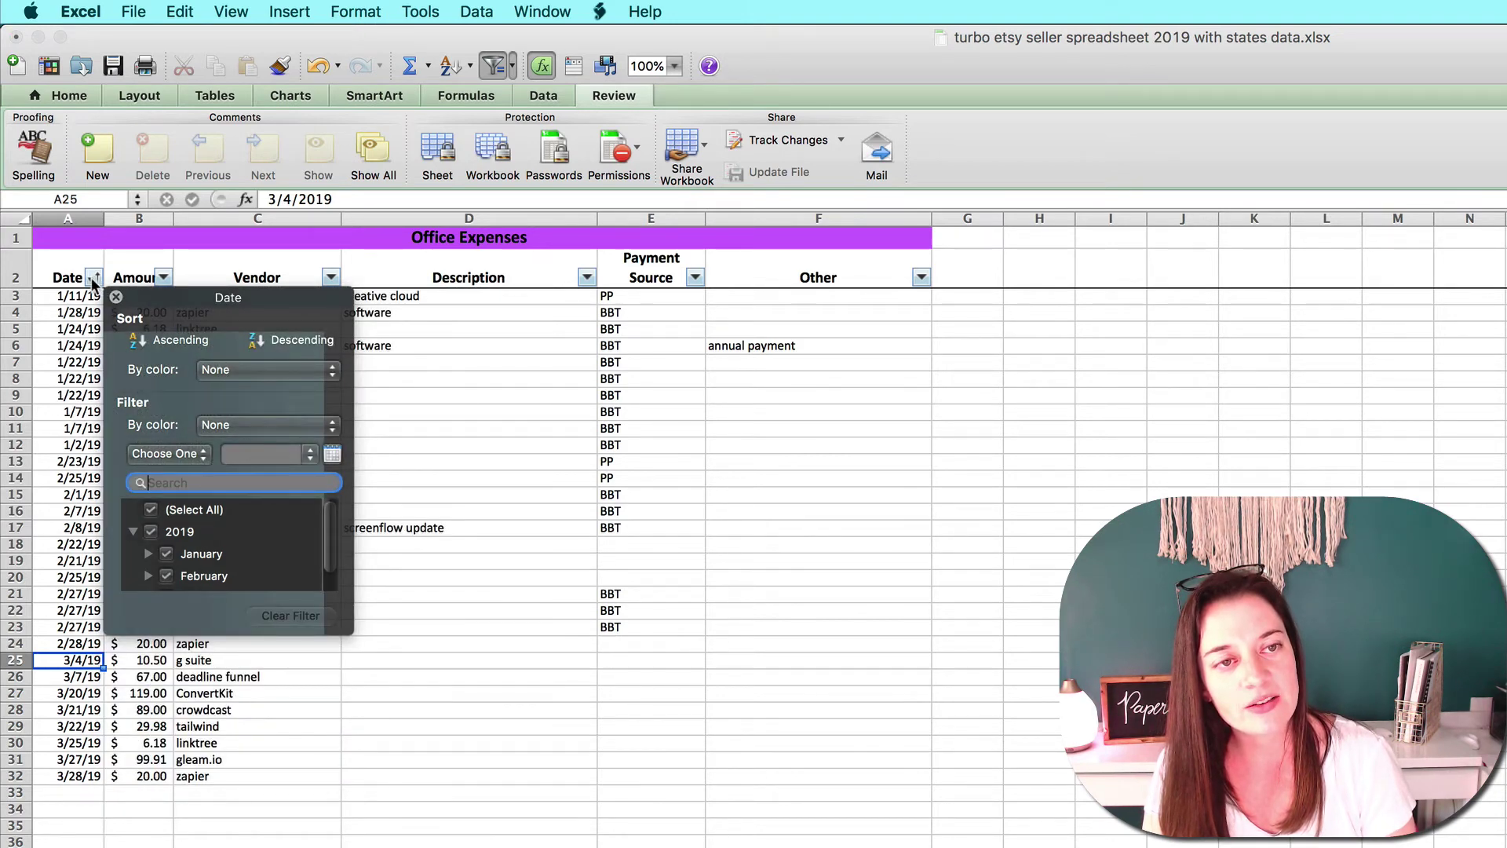
{"action": "left_click", "coordinate": [157, 341]}
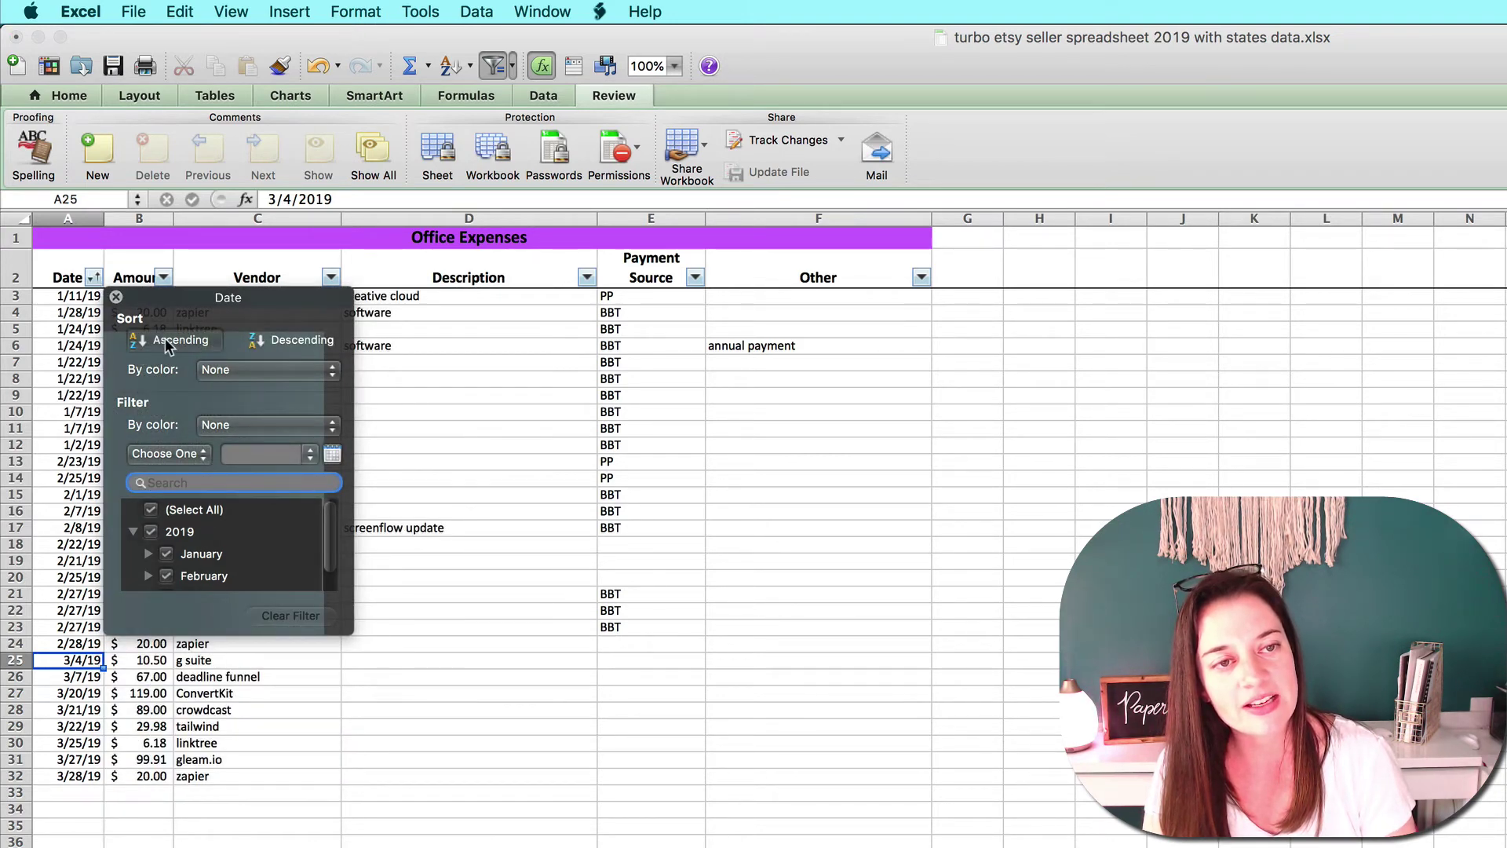
{"action": "left_click_drag", "start_coordinate": [90, 305], "coordinate": [670, 780]}
Sort the office expenses A–Z by vendor and filter to show only tailwind rows.
{"action": "left_click", "coordinate": [659, 743]}
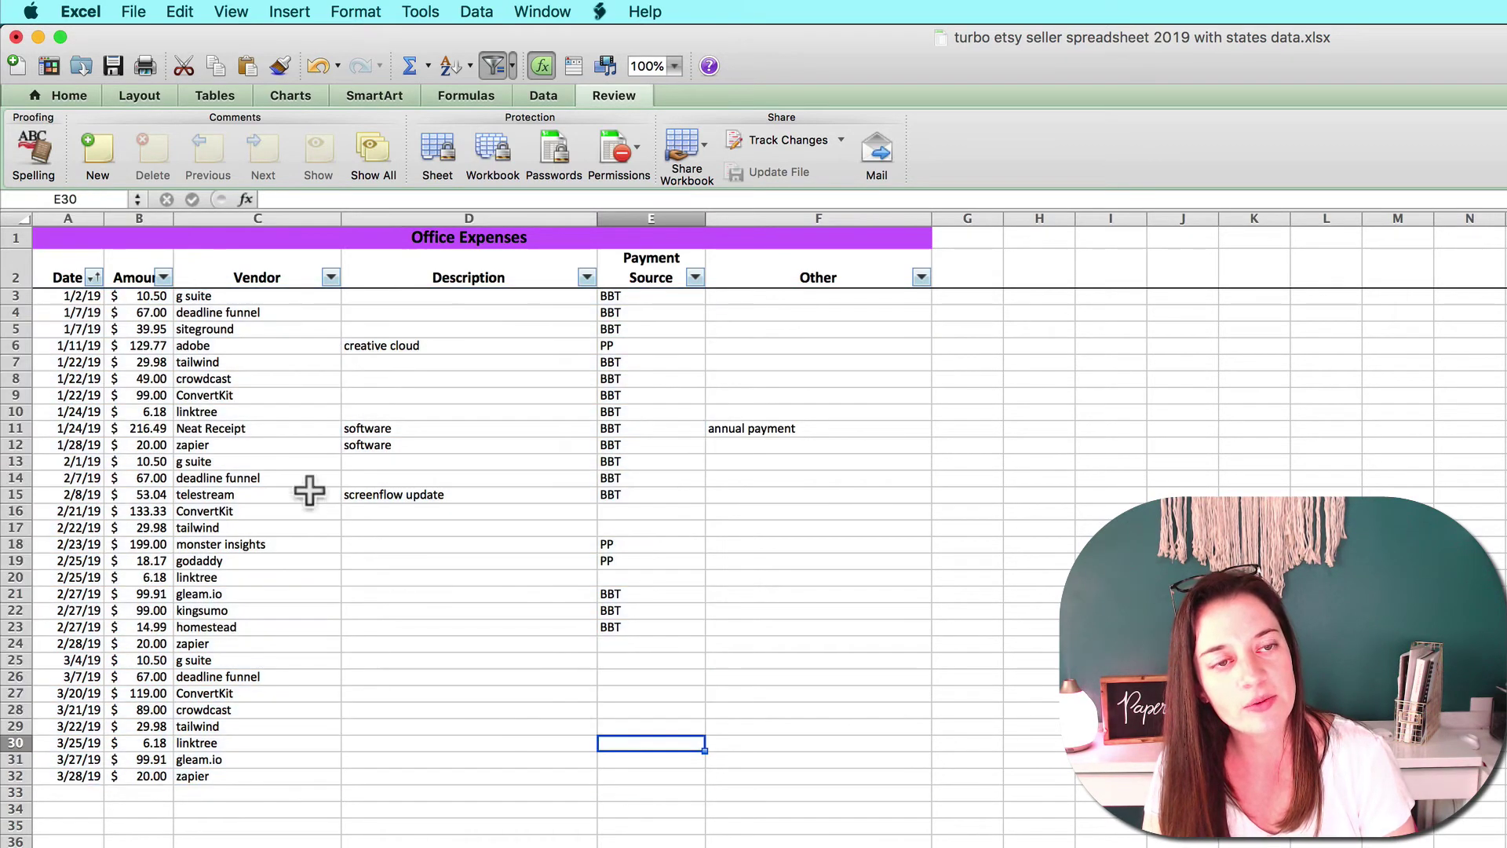
{"action": "left_click", "coordinate": [330, 278]}
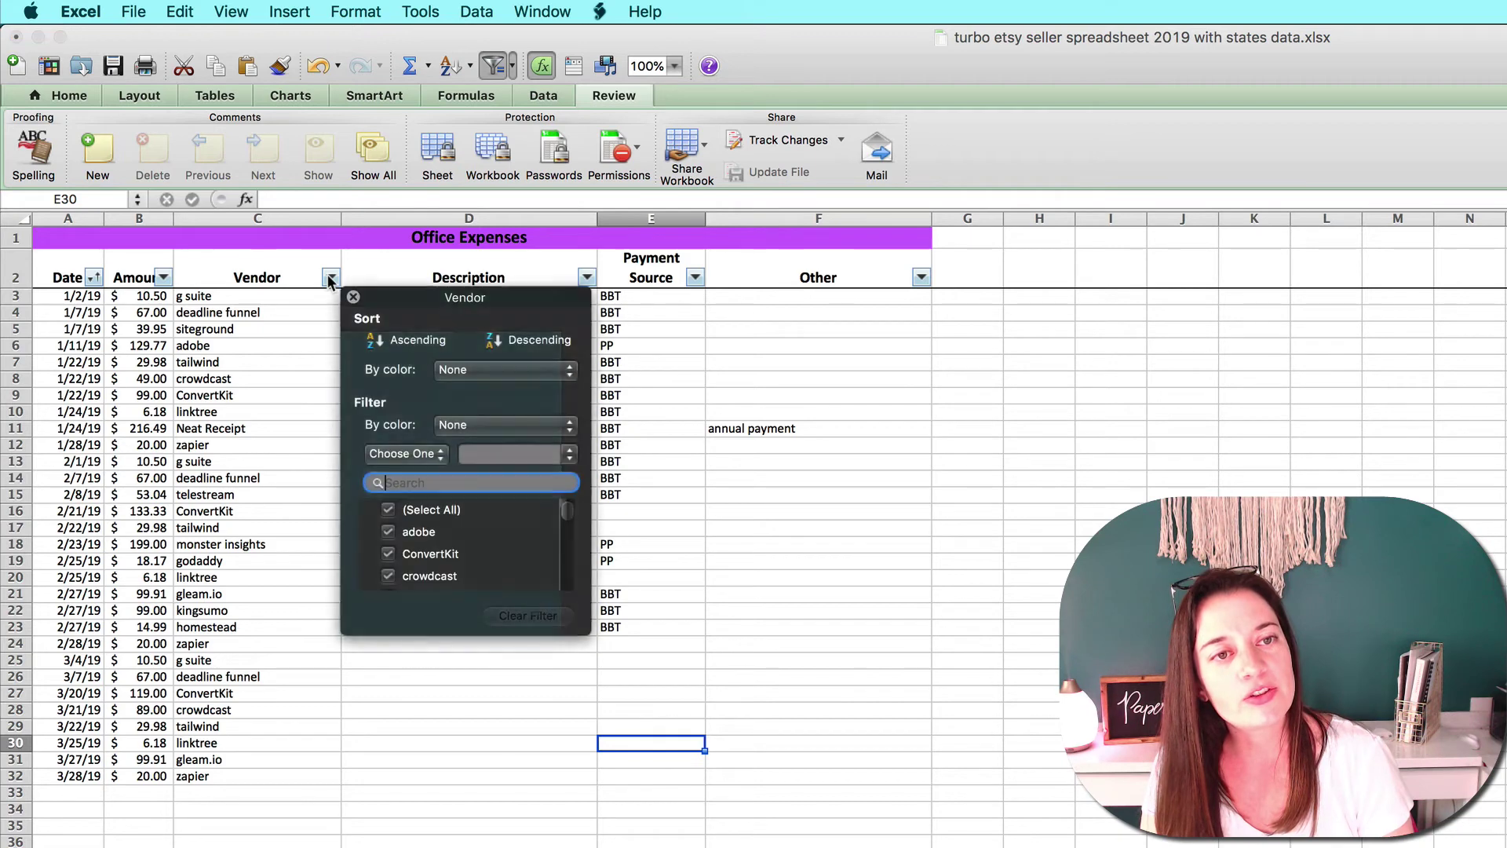
{"action": "left_click_drag", "start_coordinate": [589, 625], "coordinate": [750, 839]}
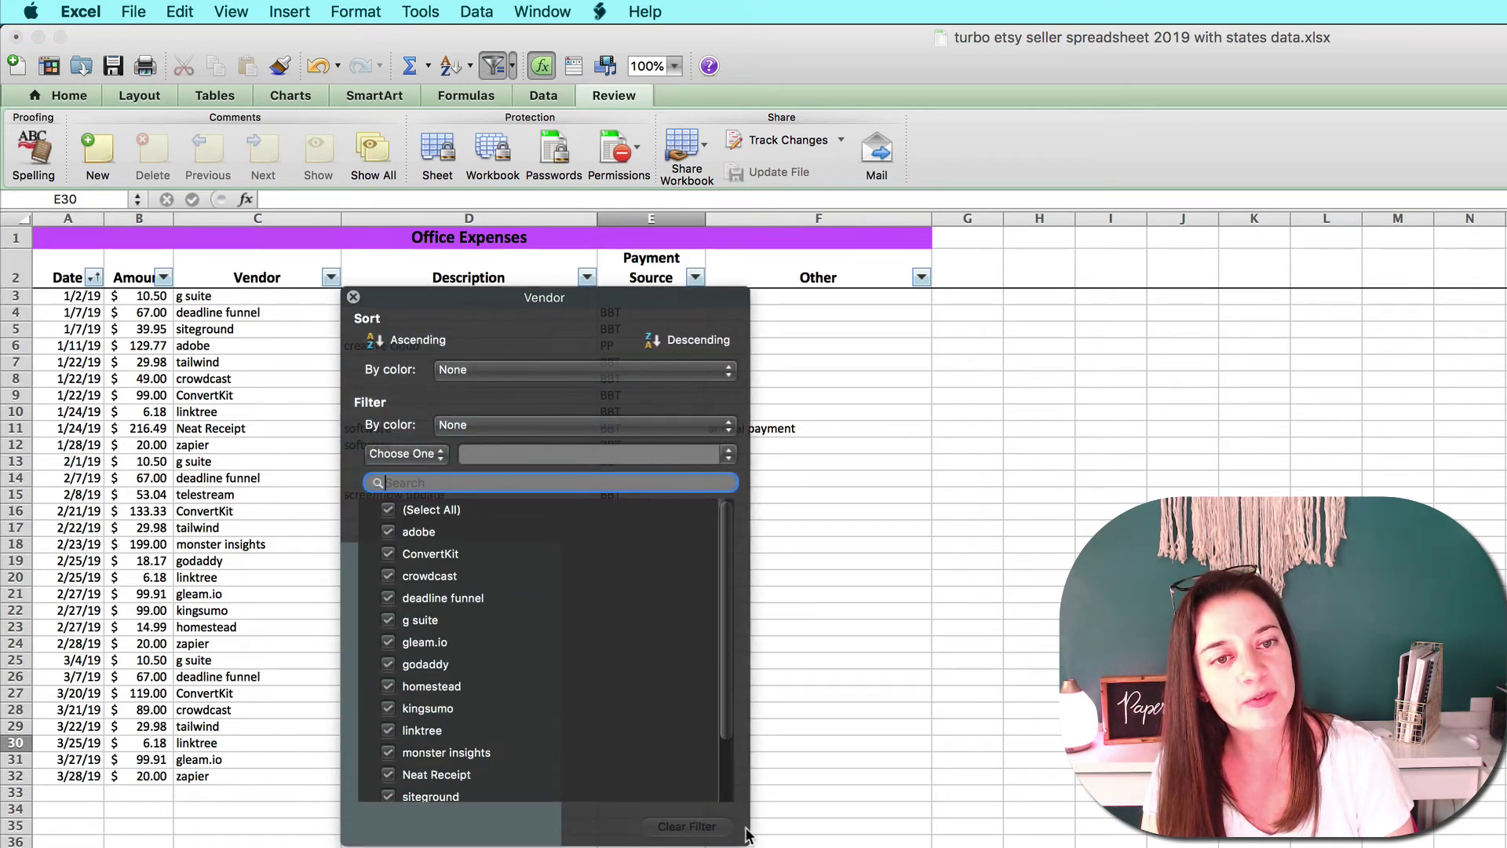
{"action": "left_click", "coordinate": [396, 339]}
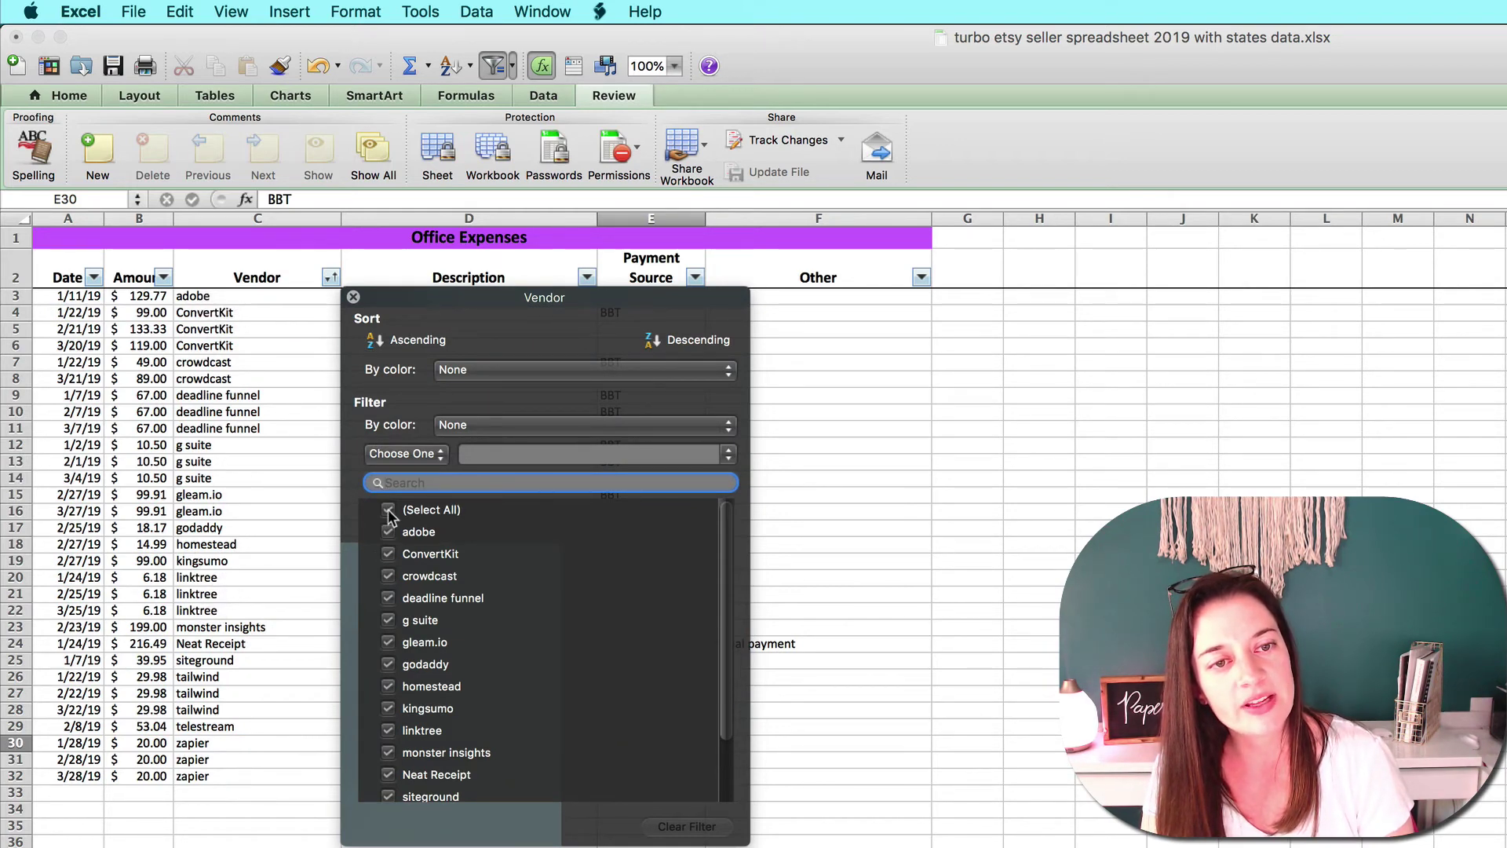
{"action": "left_click", "coordinate": [389, 510]}
{"action": "scroll", "coordinate": [446, 716], "scroll_direction": "down", "scroll_amount": 2}
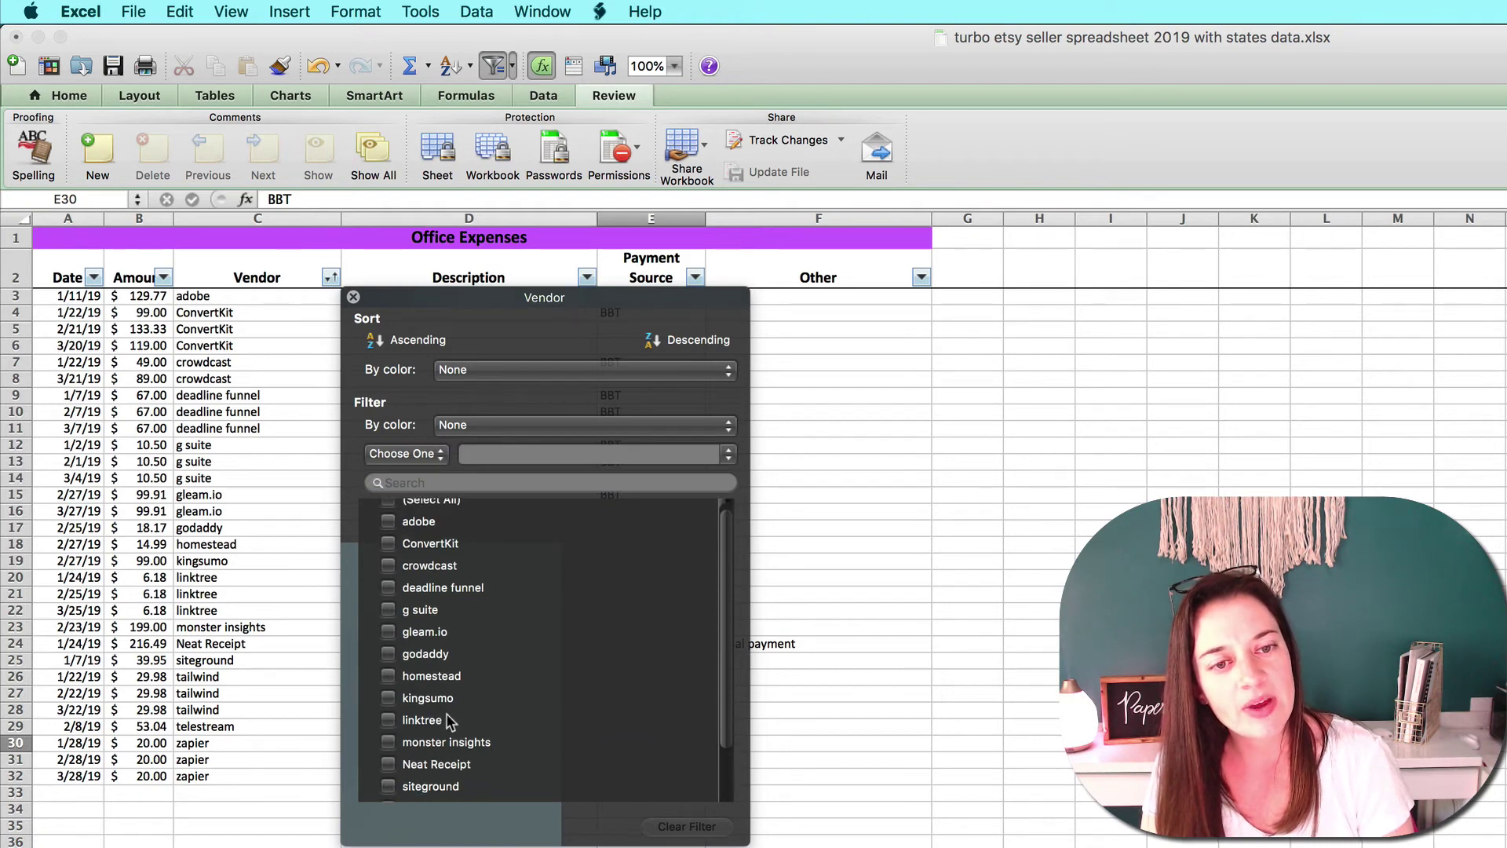
{"action": "left_click", "coordinate": [388, 779]}
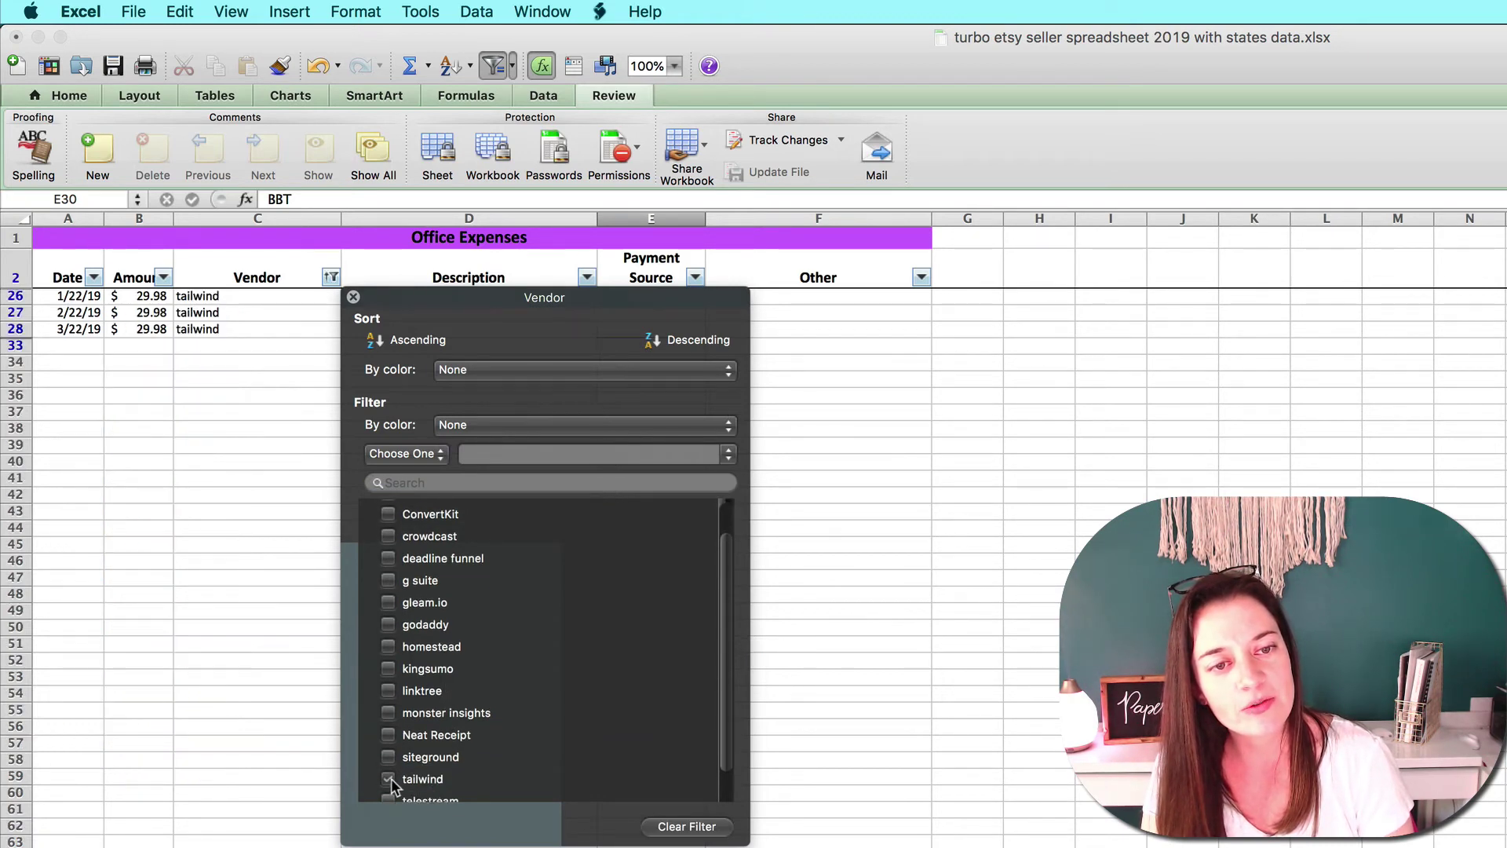
{"action": "left_click", "coordinate": [235, 562]}
Check the sum of the three tailwind amounts, then clear the vendor filter.
{"action": "left_click", "coordinate": [332, 277]}
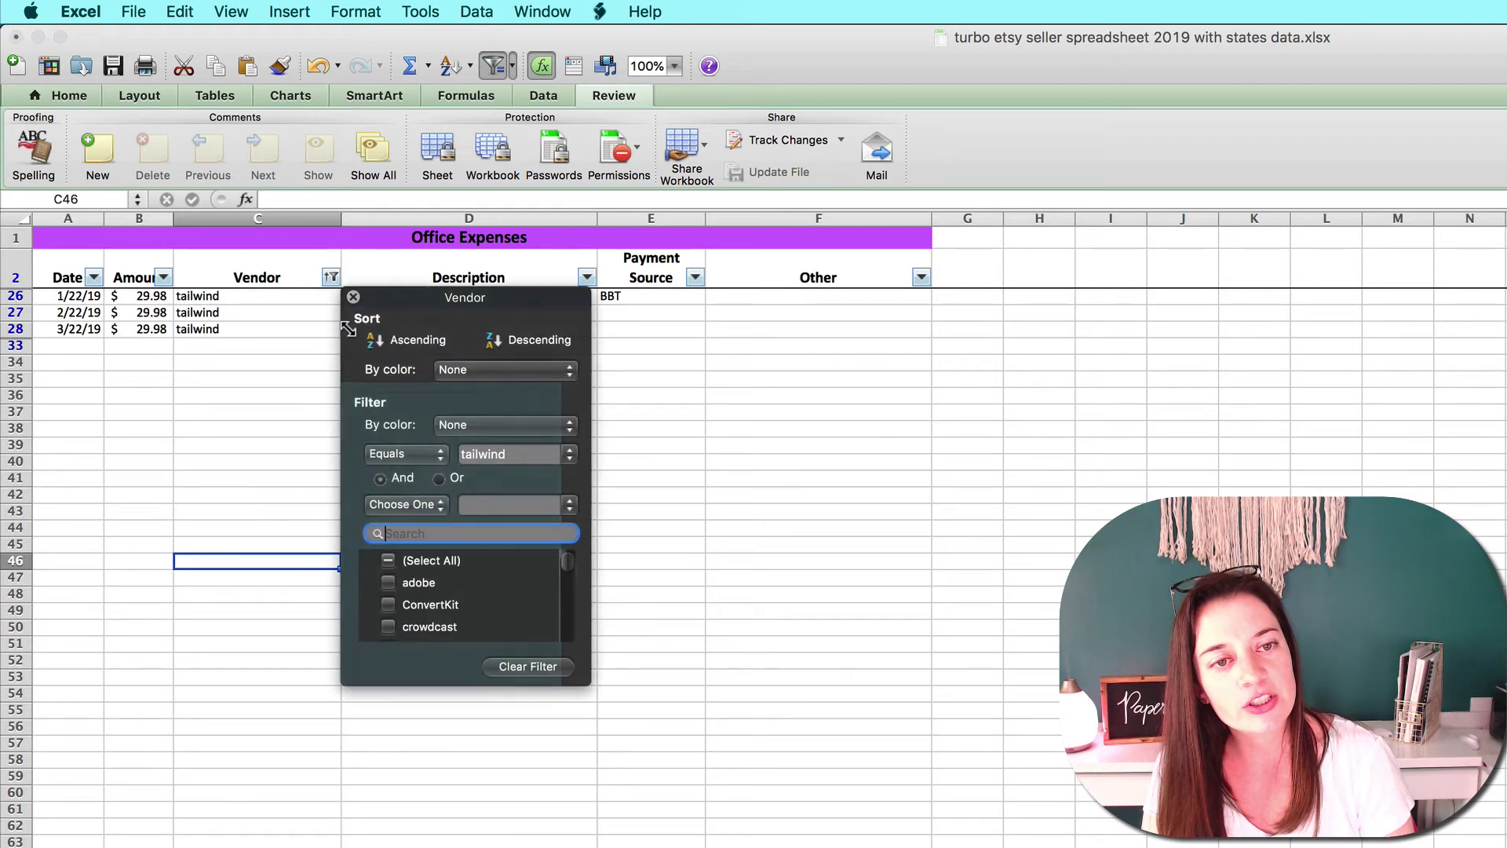
{"action": "left_click", "coordinate": [269, 358]}
{"action": "left_click_drag", "start_coordinate": [135, 297], "coordinate": [139, 330]}
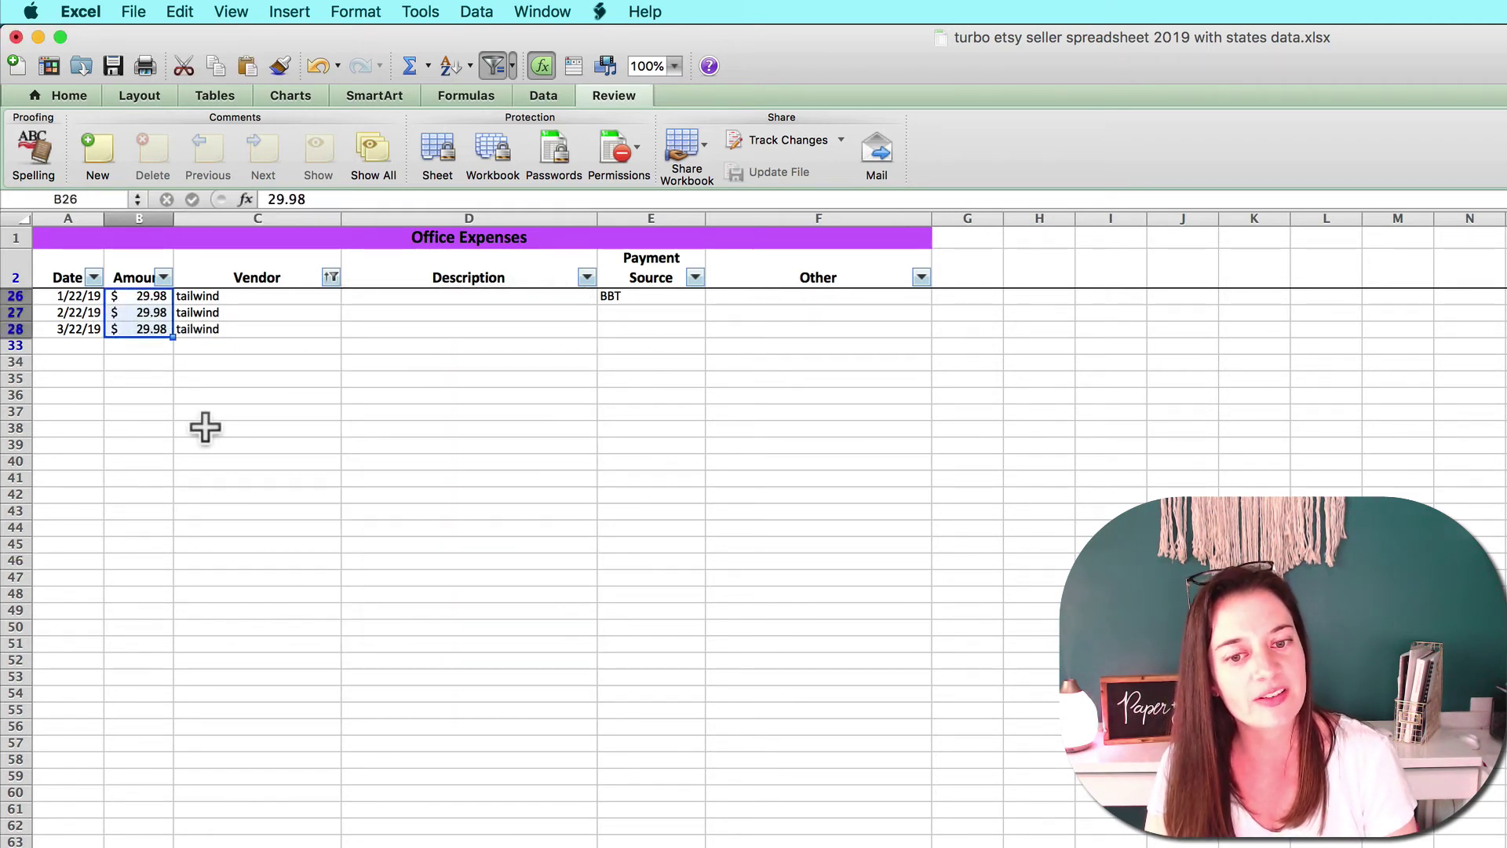
{"action": "left_click", "coordinate": [256, 428]}
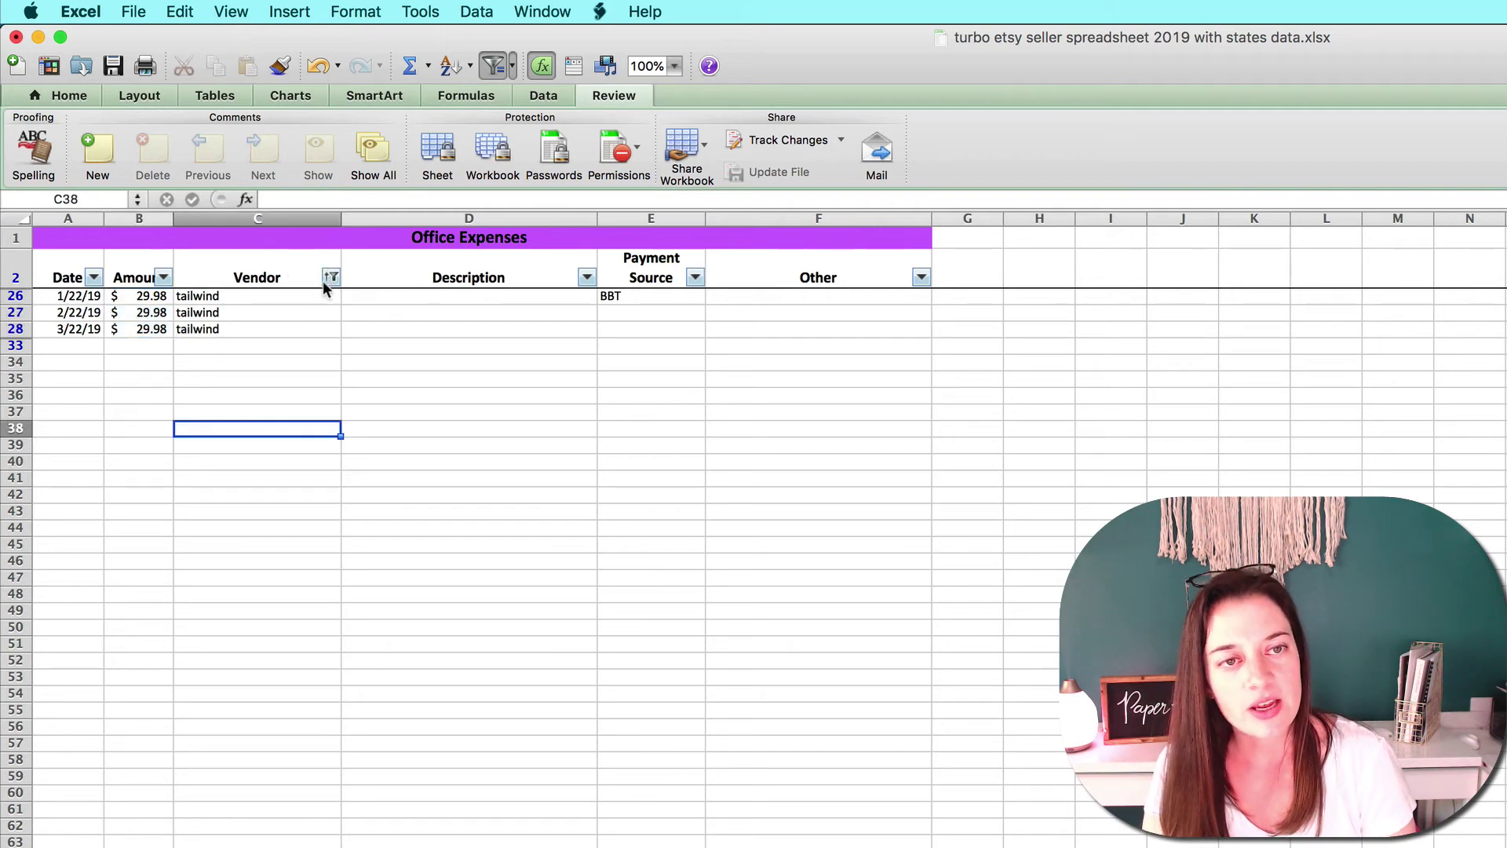
{"action": "left_click", "coordinate": [330, 277]}
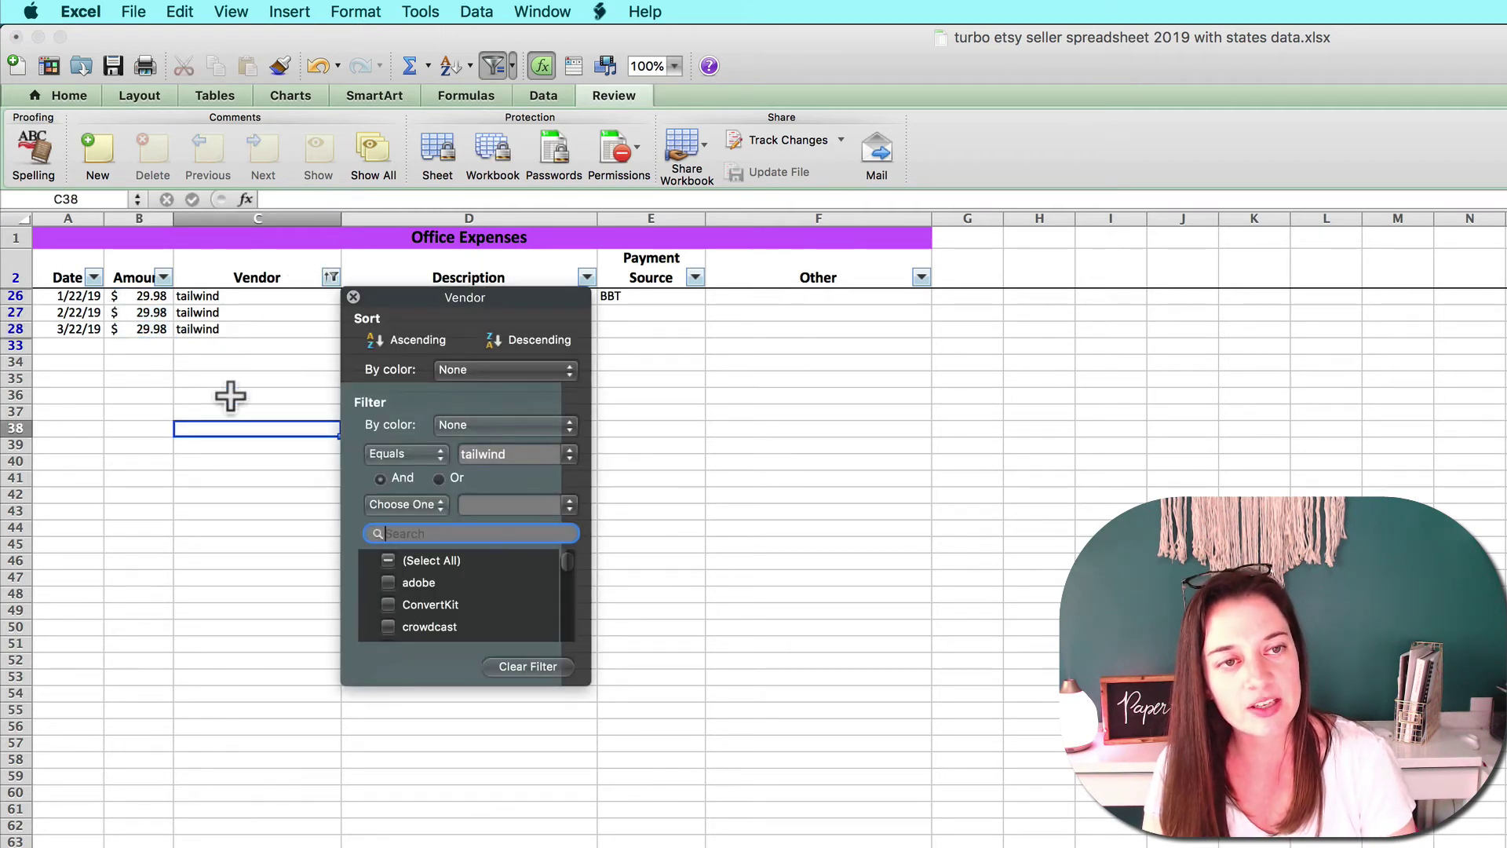
{"action": "left_click", "coordinate": [510, 667]}
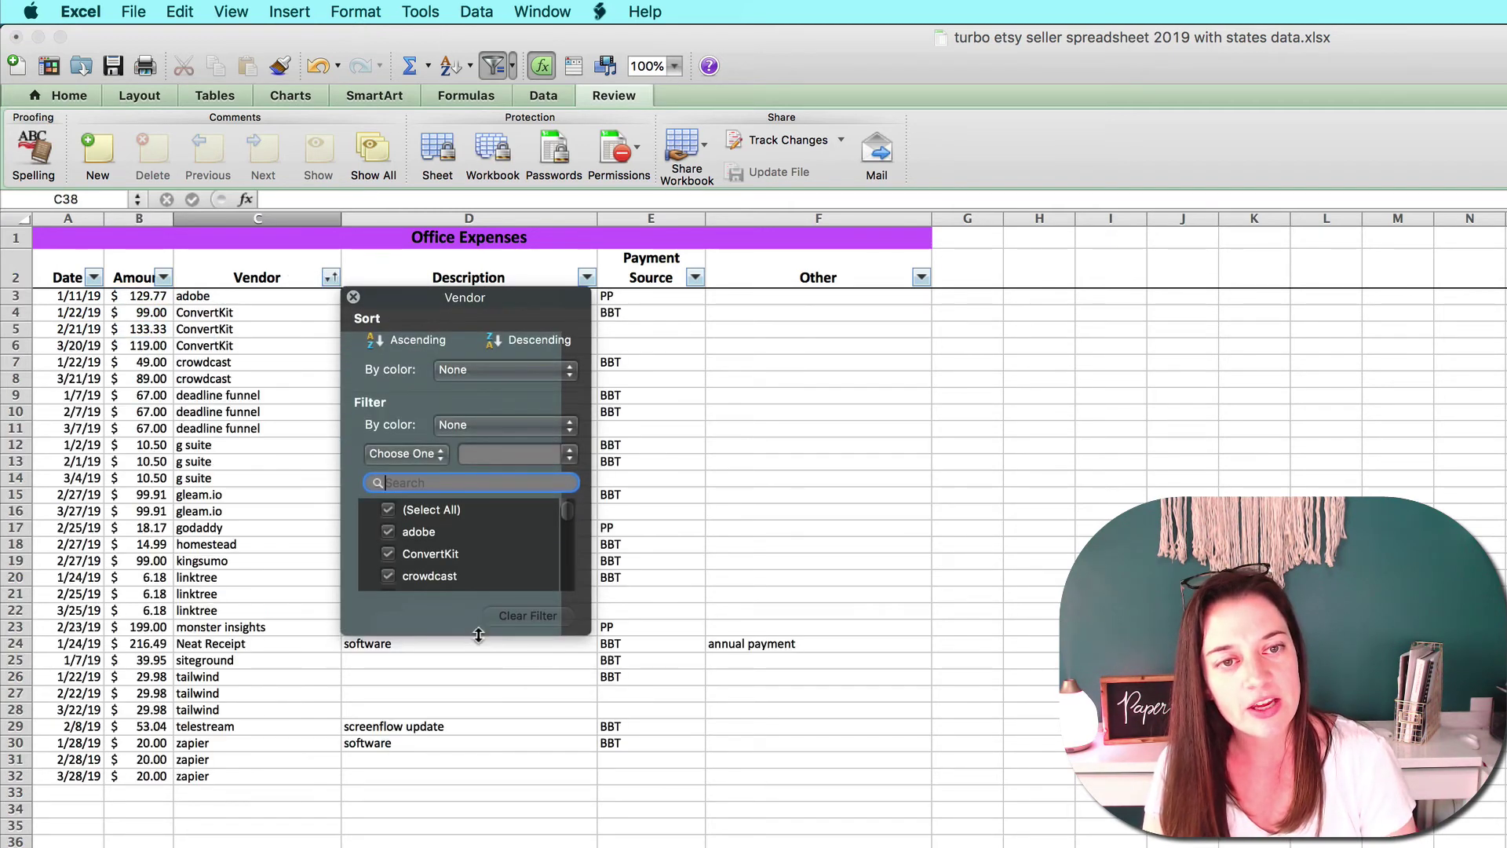
{"action": "left_click", "coordinate": [313, 728]}
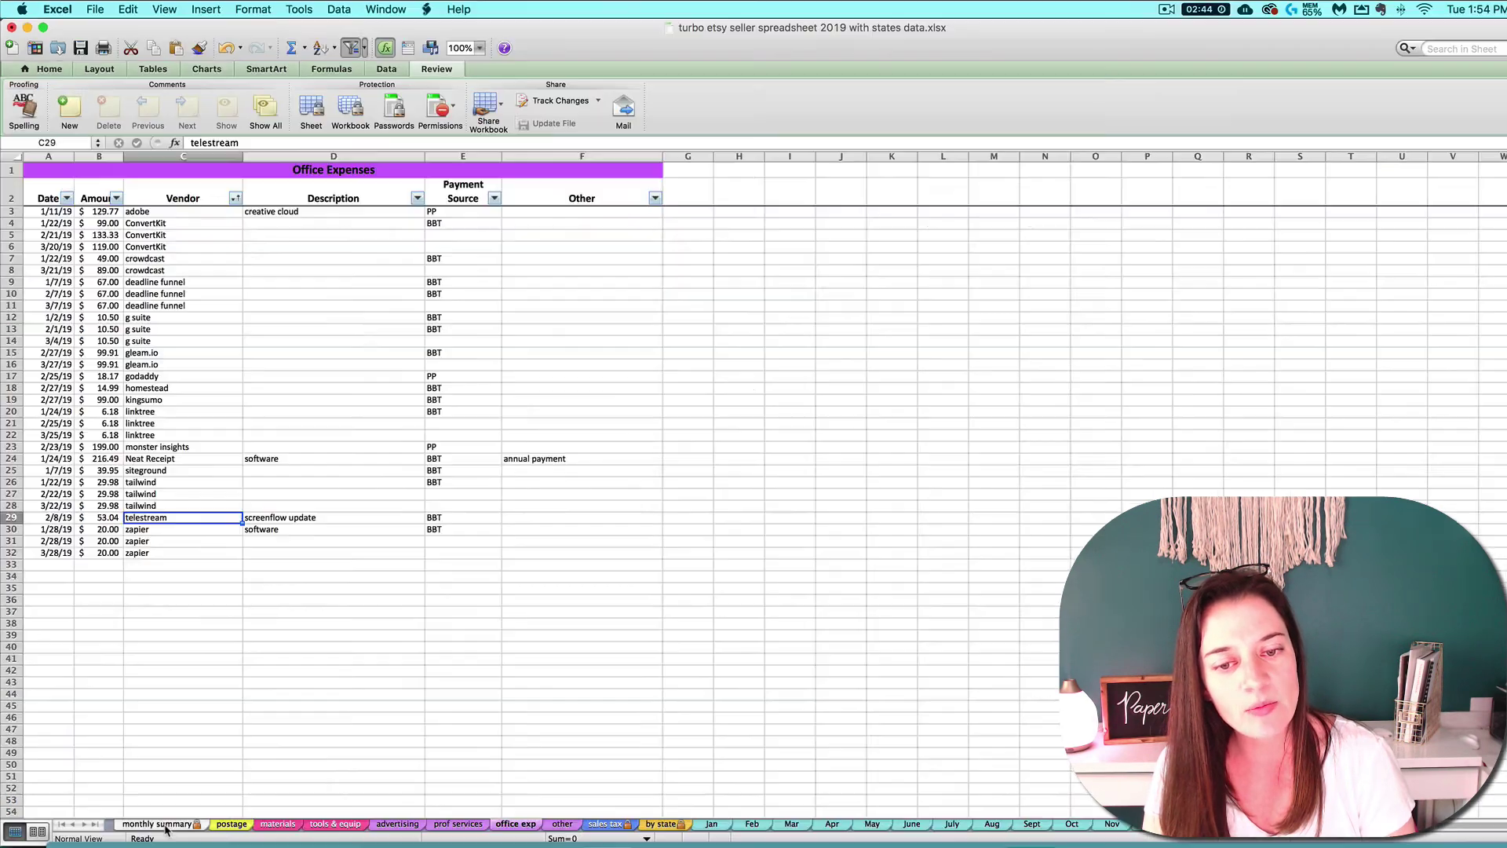
View the Office Expenses totals ($667.87, $751.10, $441.57) on the monthly summary.
{"action": "left_click", "coordinate": [161, 824]}
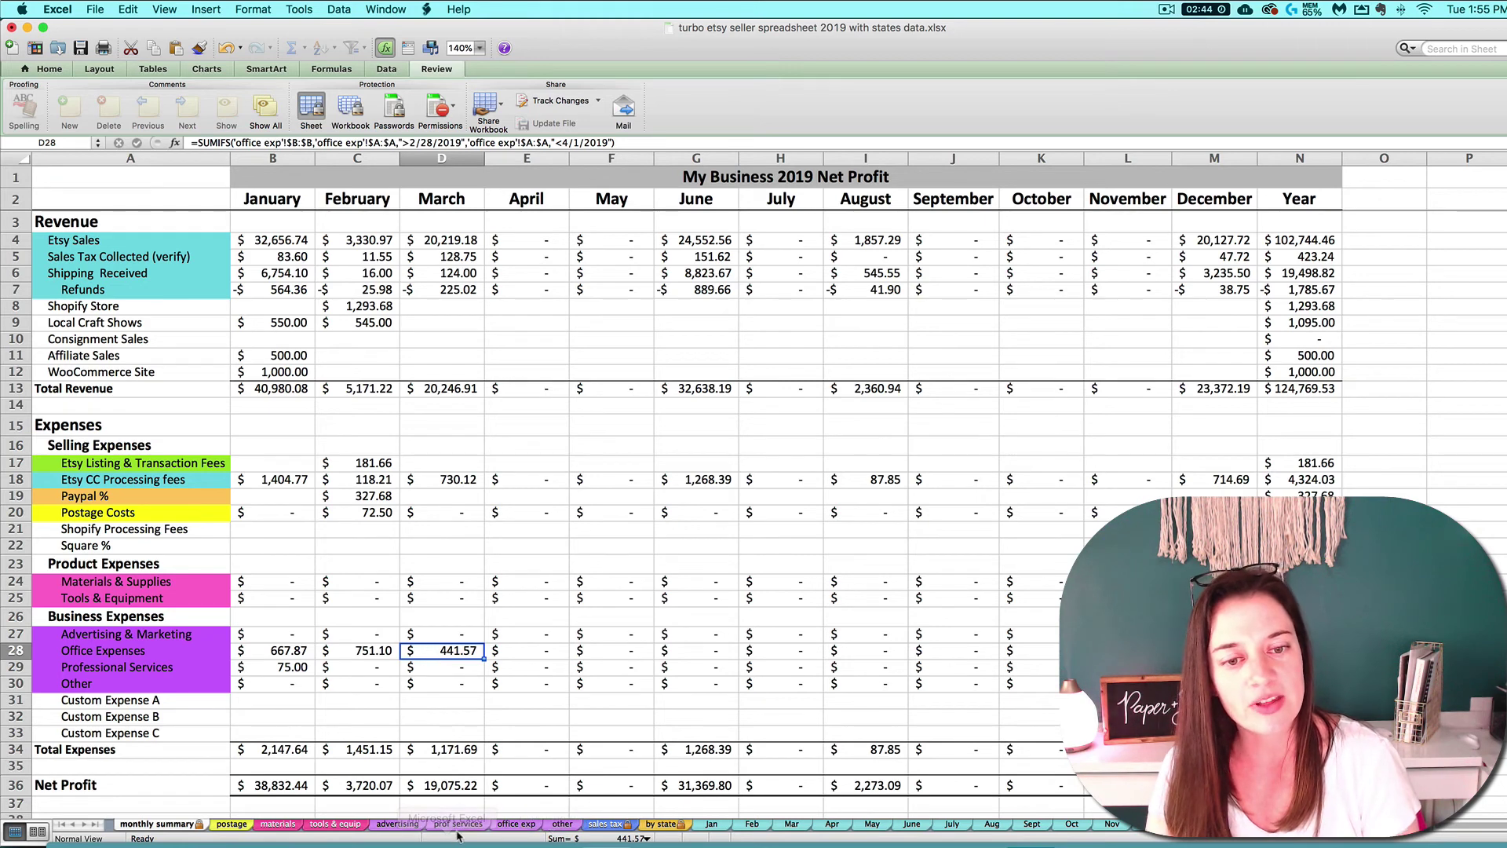
{"action": "left_click", "coordinate": [518, 825]}
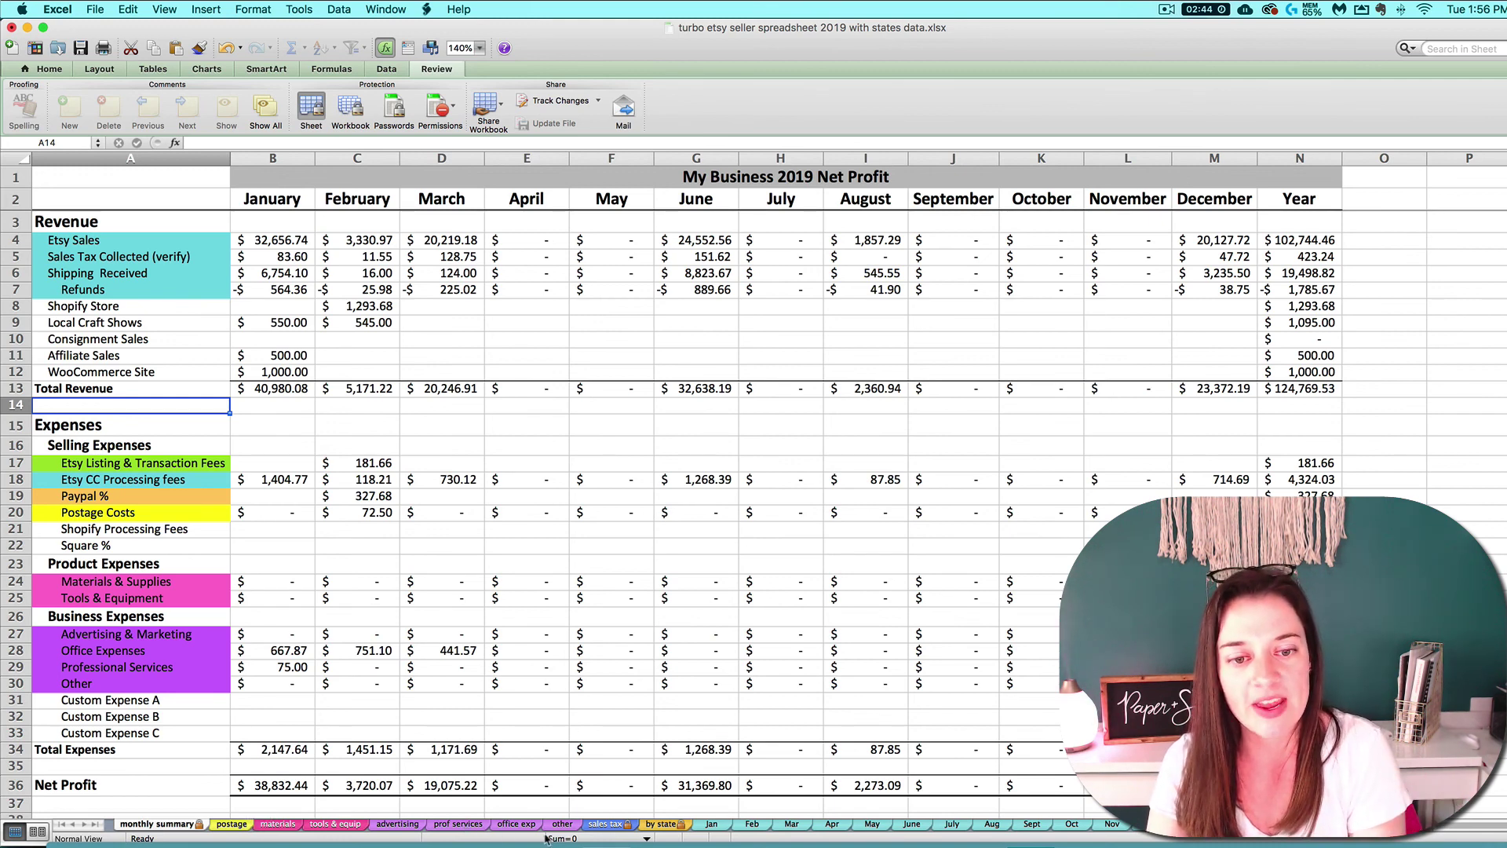
{"action": "left_click", "coordinate": [512, 826]}
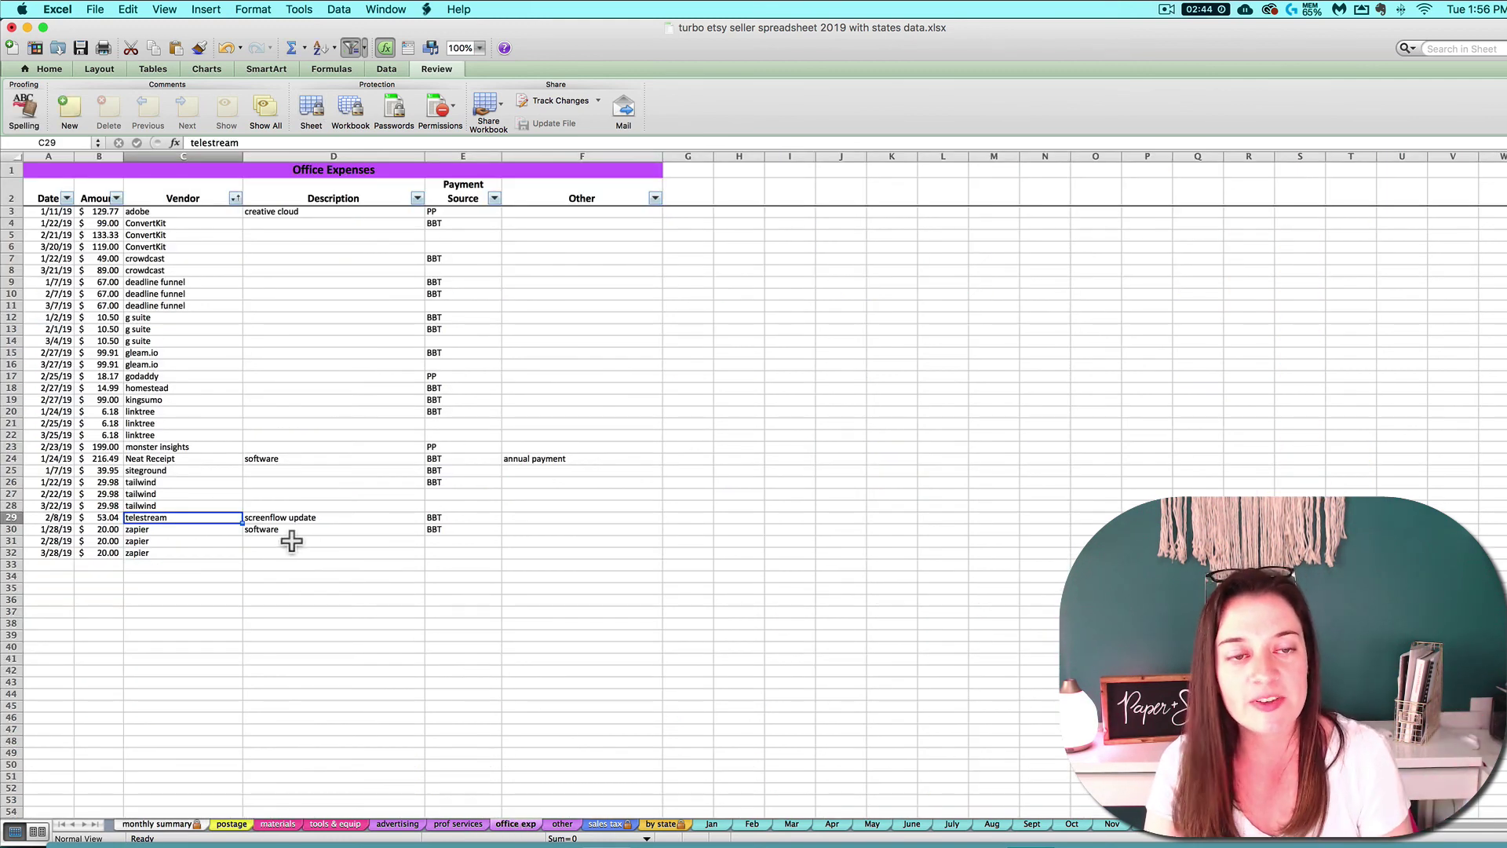
{"action": "left_click", "coordinate": [324, 825]}
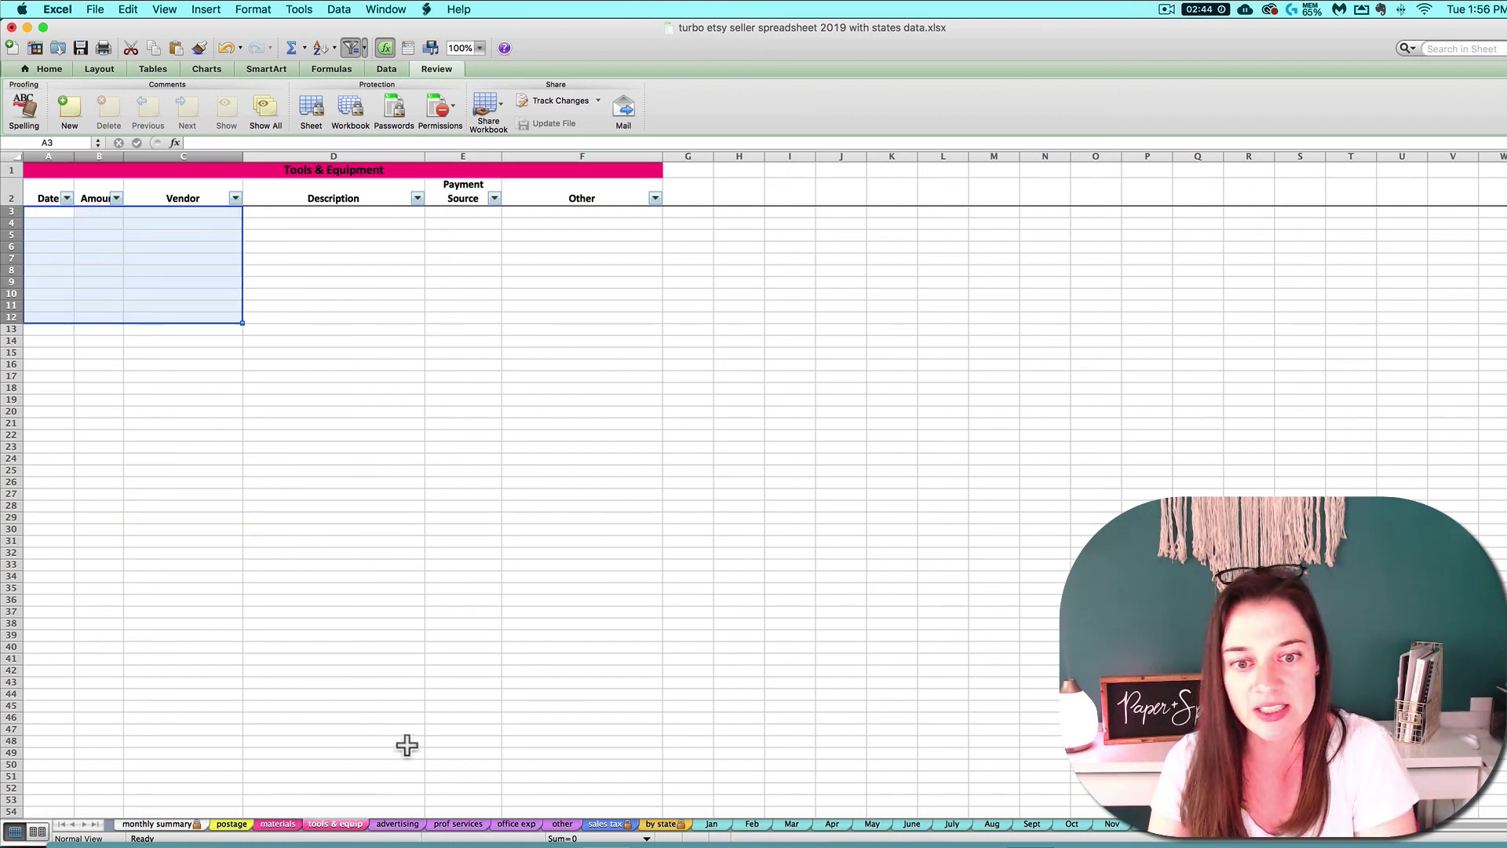
{"action": "left_click", "coordinate": [562, 823]}
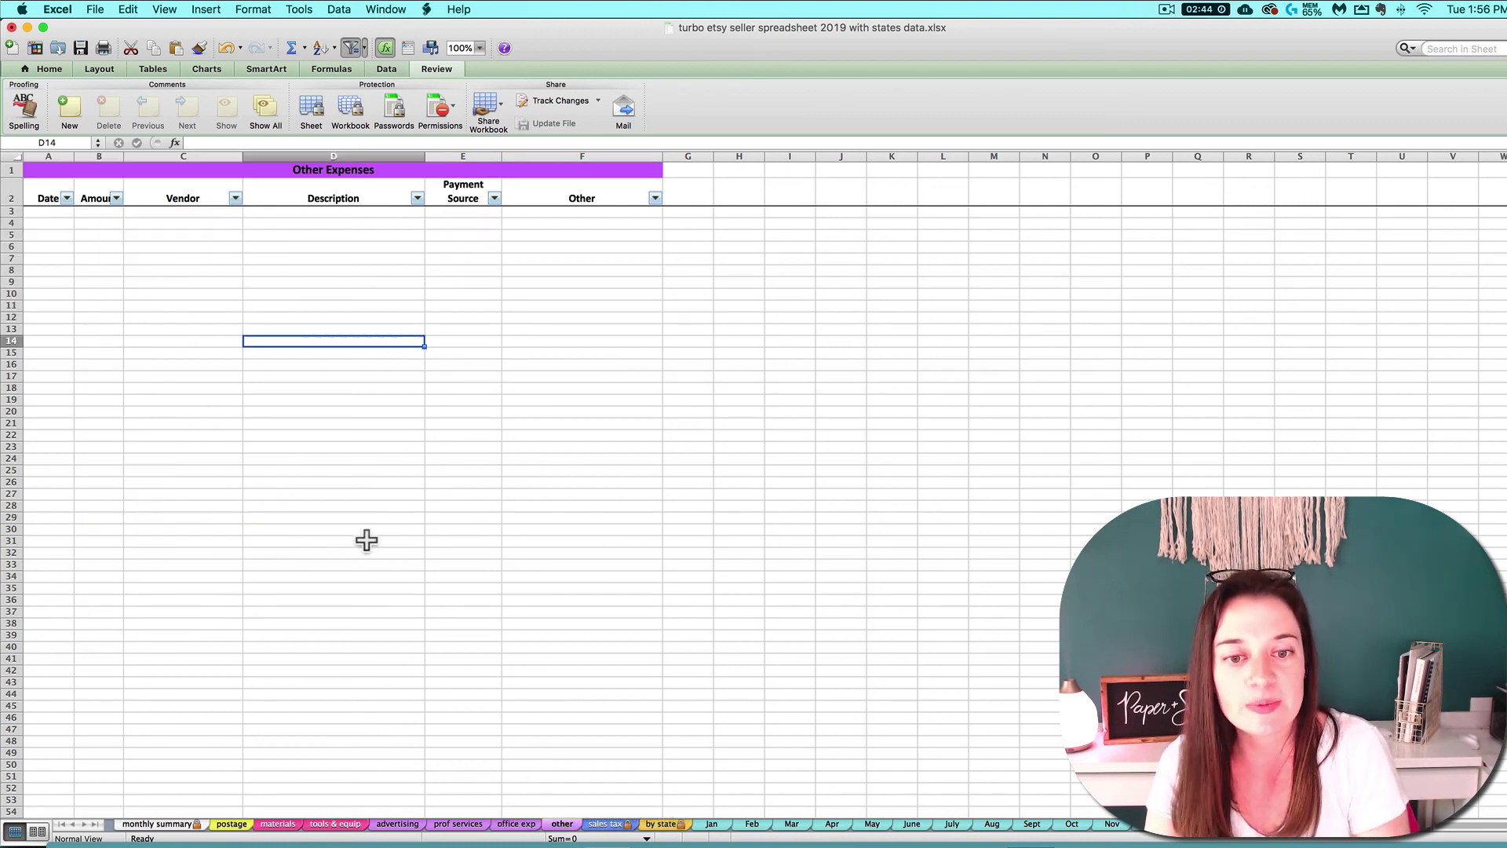
{"action": "left_click", "coordinate": [156, 824]}
{"action": "left_click_drag", "start_coordinate": [82, 699], "coordinate": [82, 734]}
{"action": "left_click", "coordinate": [86, 718]}
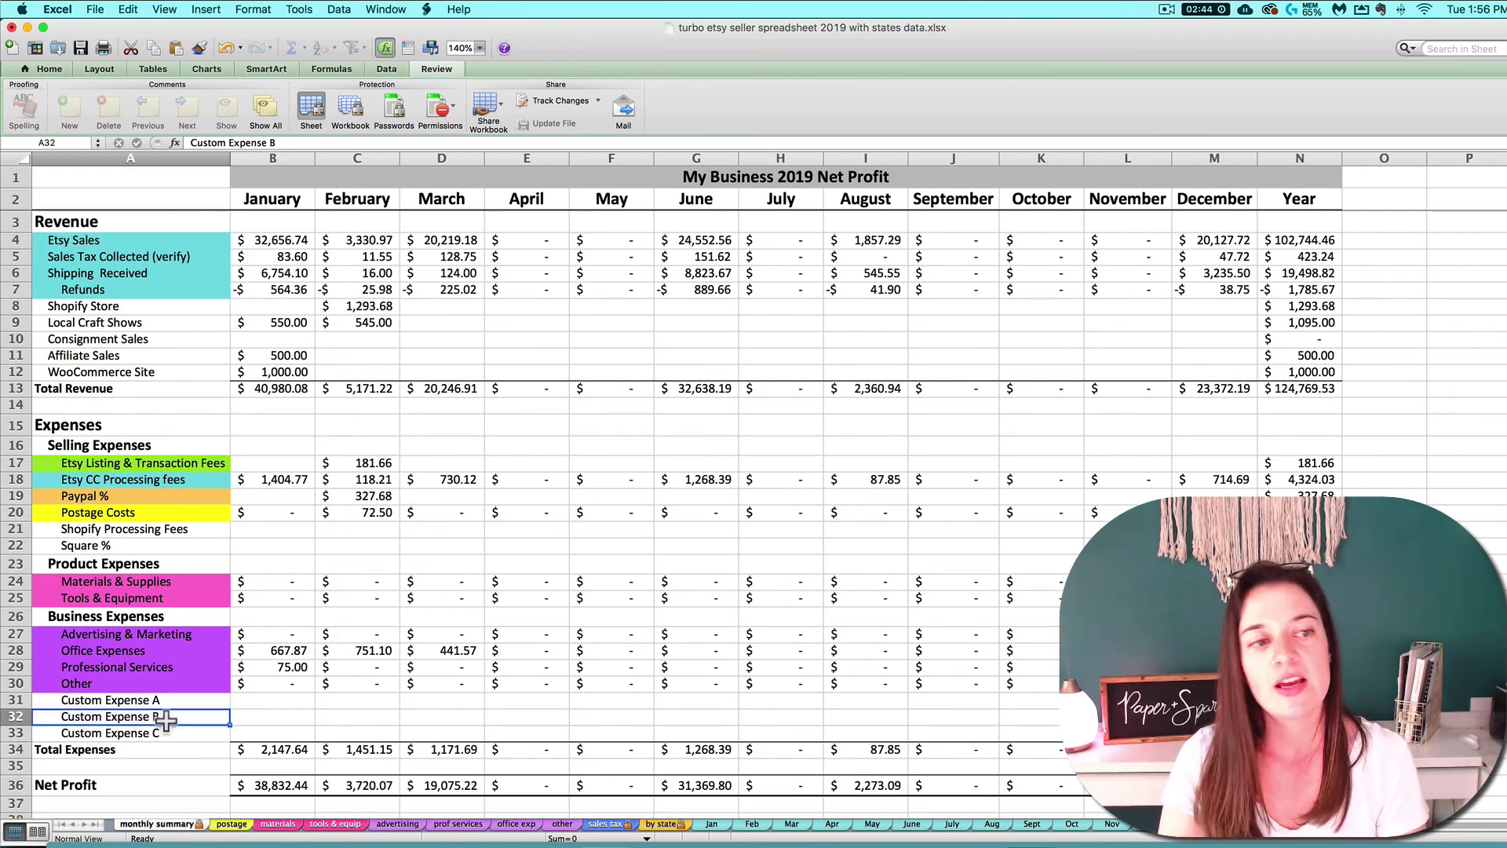